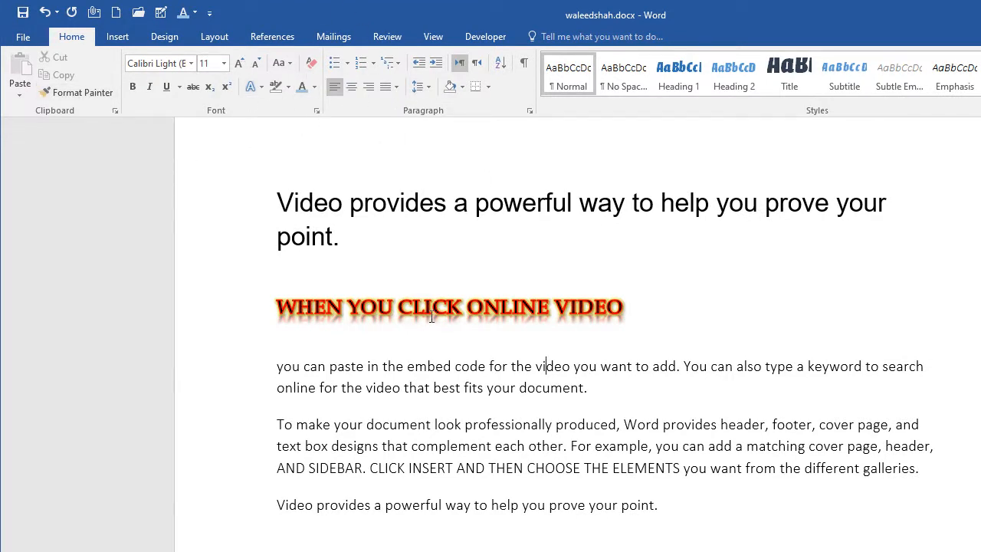
Step: Clear all formatting from the "WHEN YOU CLICK ONLINE VIDEO" line and from the large paragraph above it
scroll(460, 367, up, 2)
drag(653, 351, 276, 354)
click(310, 63)
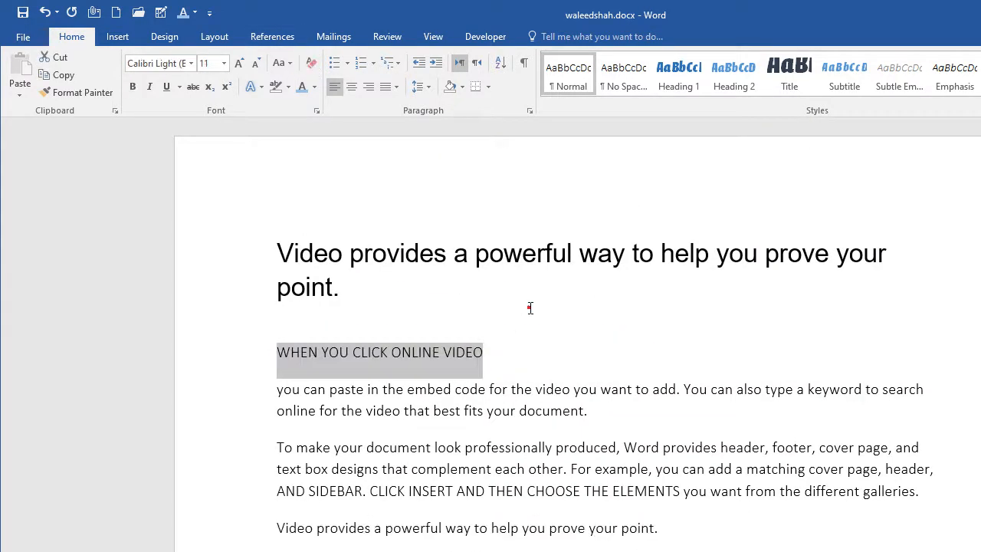
click(466, 302)
triple_click(462, 302)
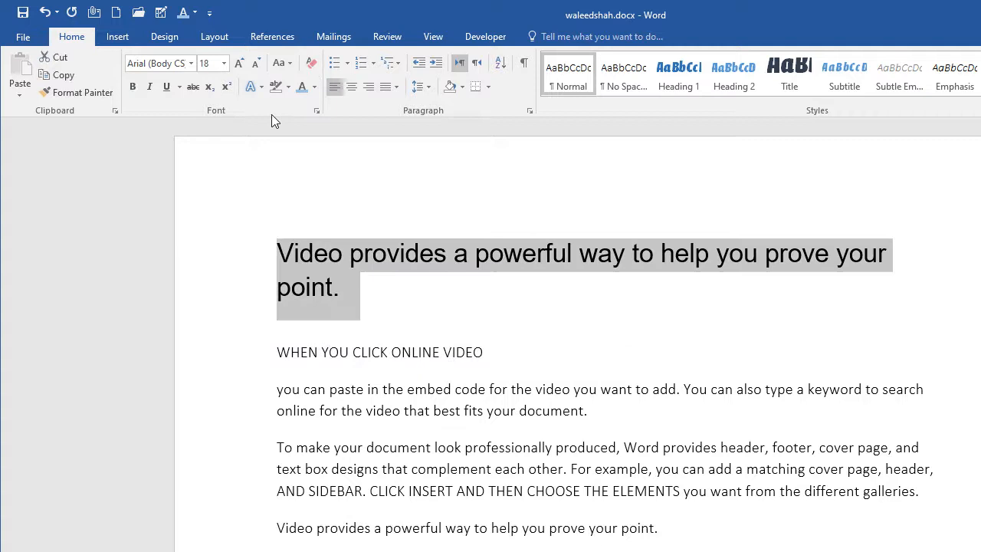
click(310, 63)
click(520, 357)
Step: Delete the opening paragraph "Video provides a powerful way to help you prove your point." above the "WHEN YOU CLICK ONLINE VIDEO" line
click(273, 307)
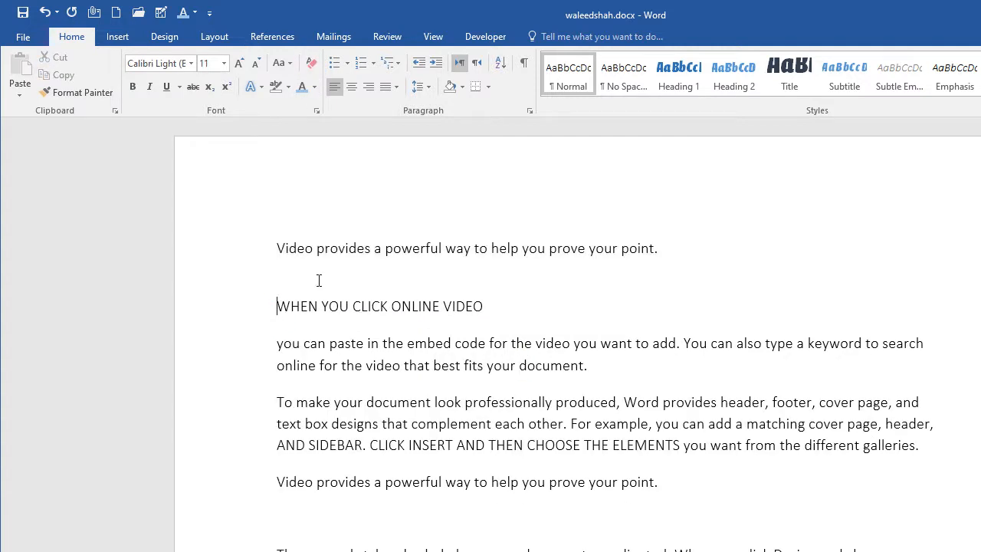
click(226, 249)
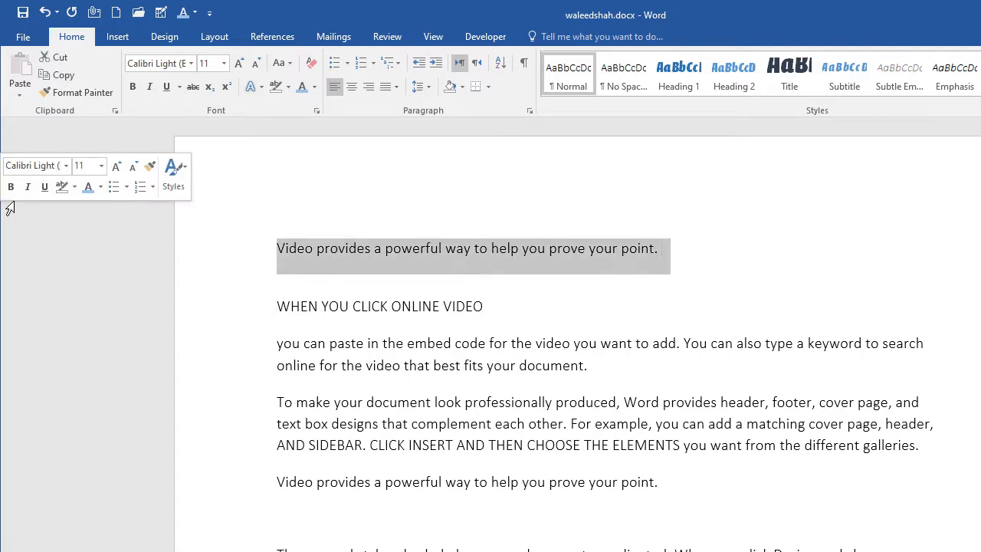
key(Delete)
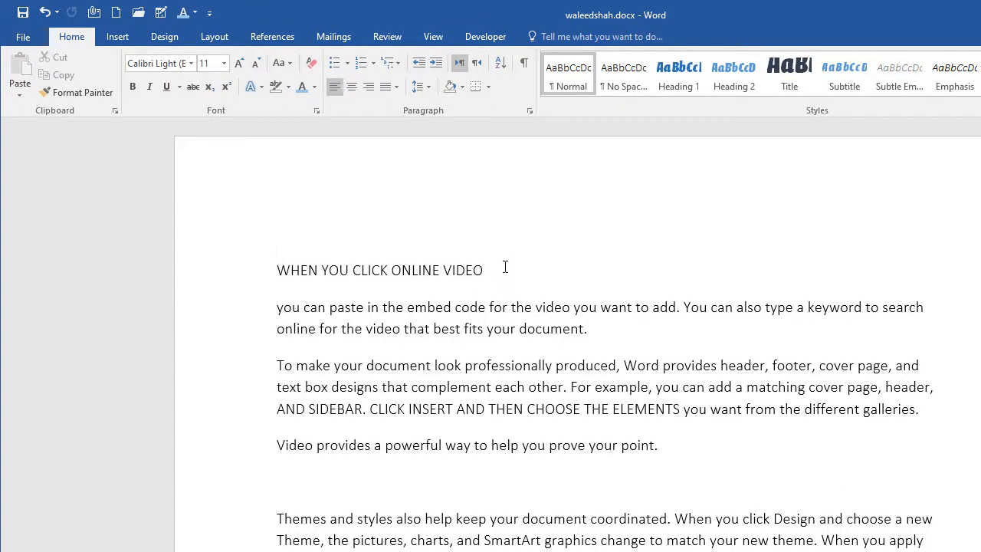
click(503, 267)
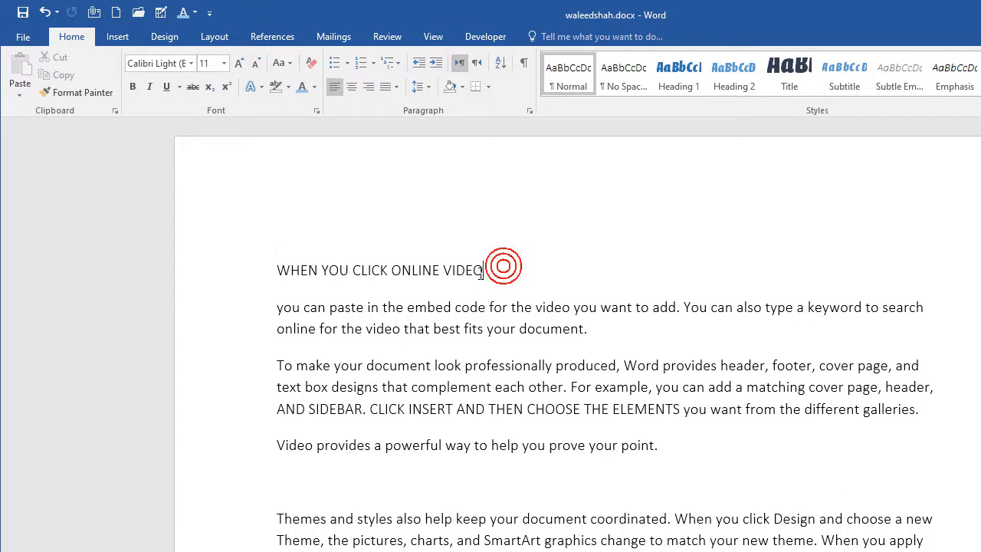
click(347, 65)
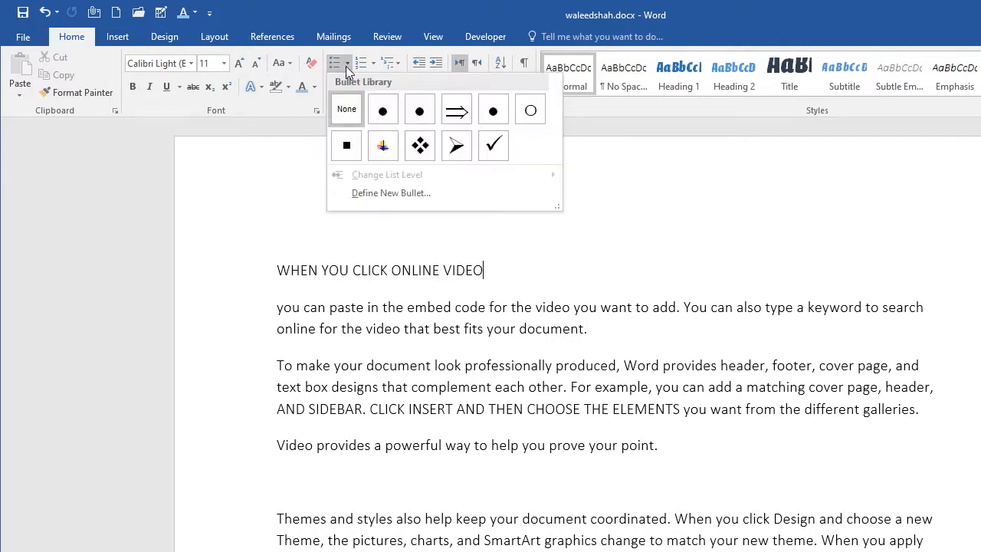
click(346, 66)
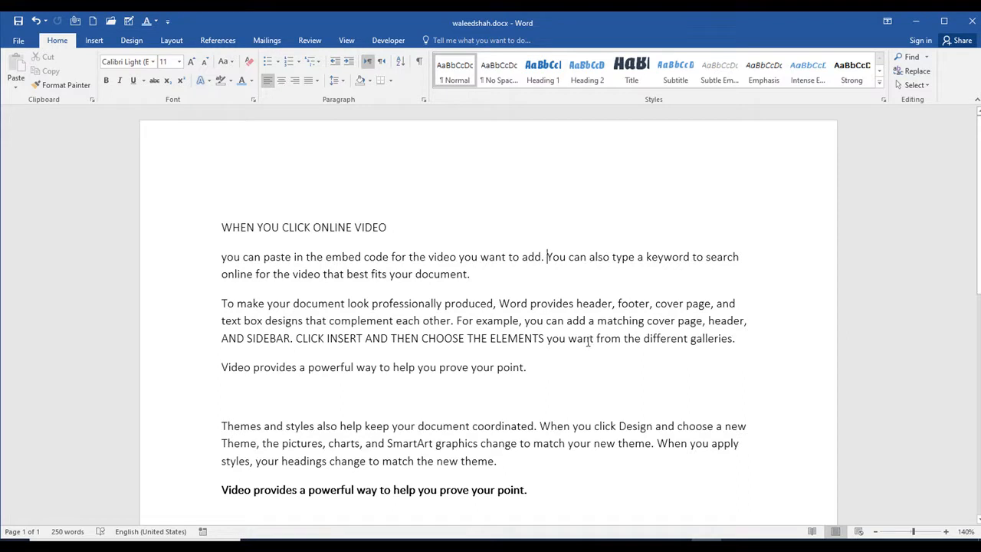
Step: Split the text below the heading into separate paragraphs after "want to add.", "Word provides header" and "complement each other."
key(Return)
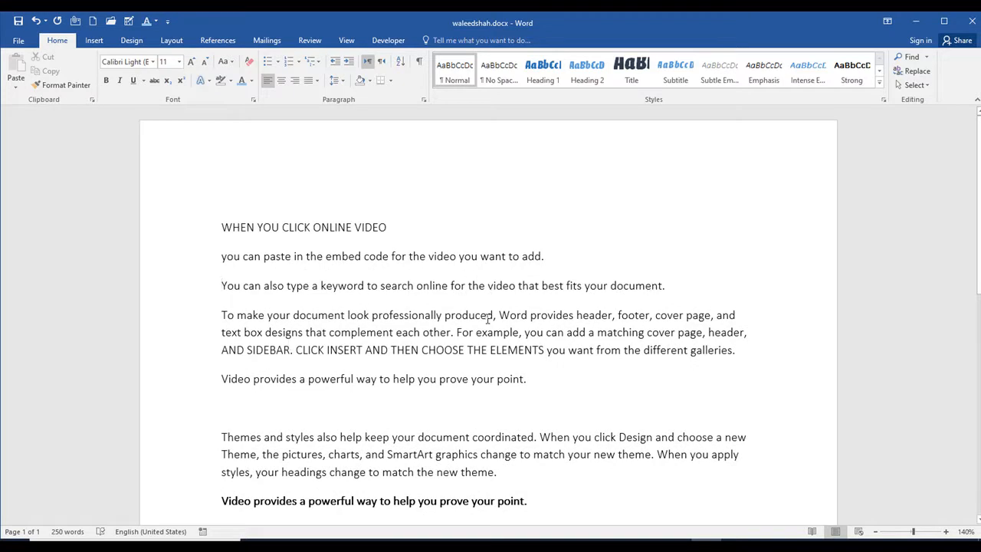
click(613, 316)
key(Return)
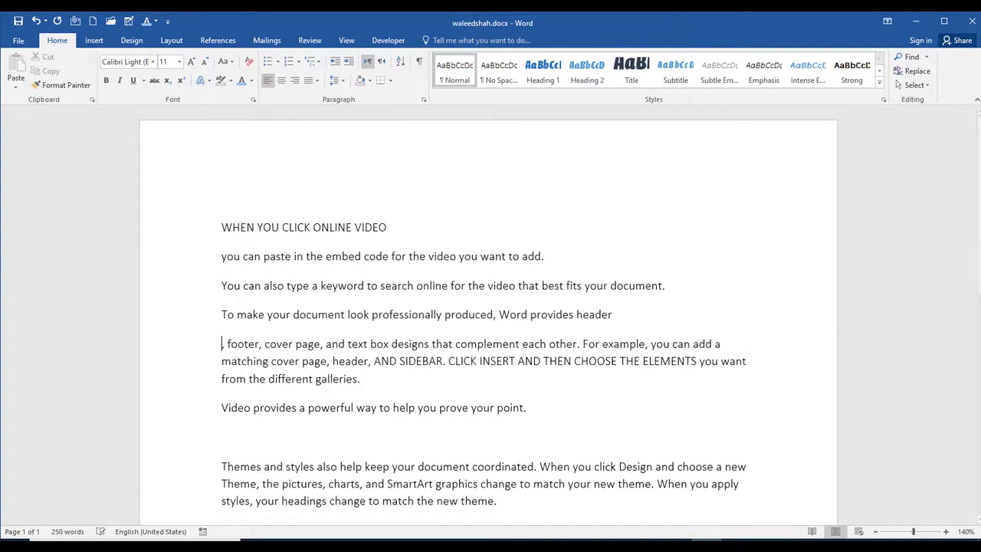
click(582, 344)
key(Return)
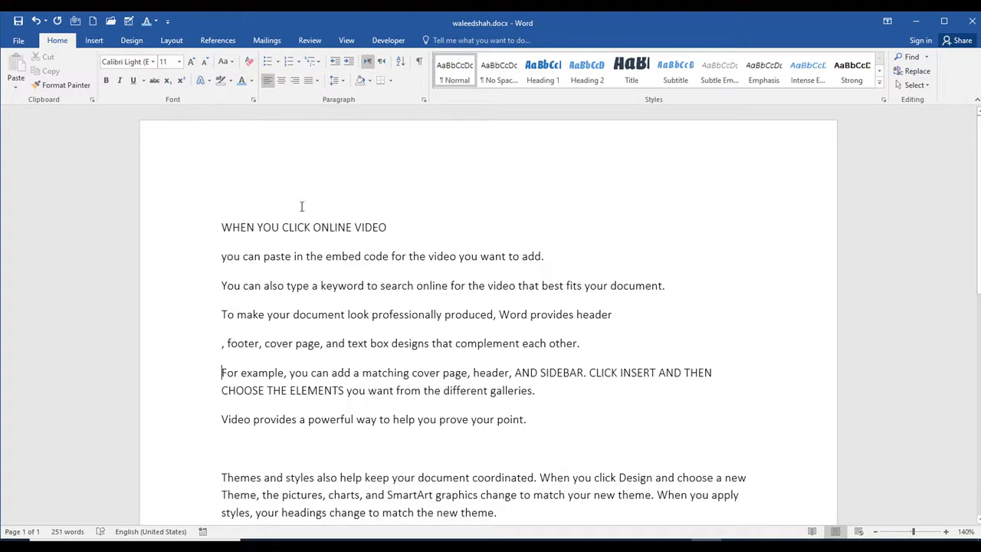
Step: Make the "WHEN YOU CLICK ONLINE VIDEO" heading bold and underlined
drag(393, 230, 221, 228)
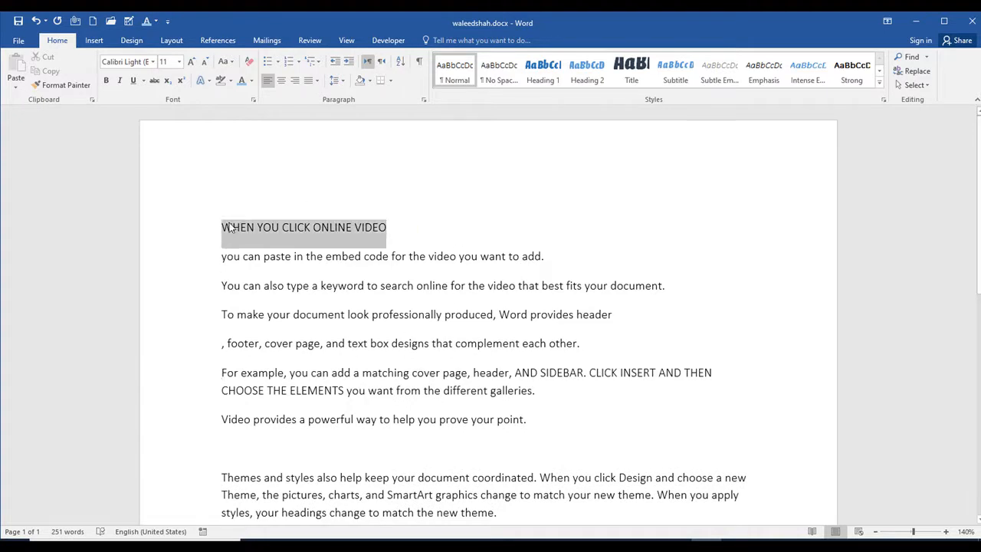
click(106, 81)
click(132, 80)
click(439, 222)
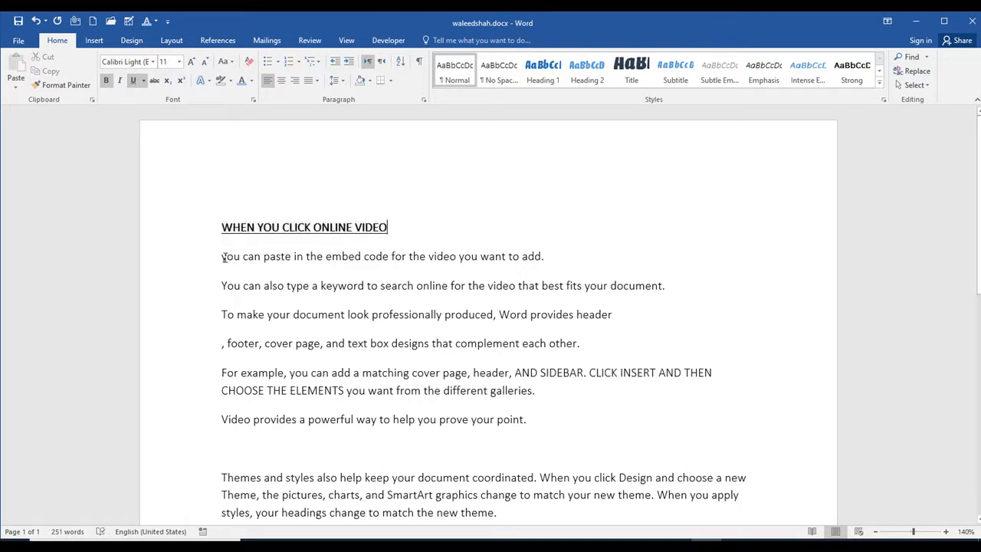
Step: Select the five paragraphs below the heading and choose the ∅ symbol (Symbol font, code 198) as a new bullet character
drag(223, 257, 540, 391)
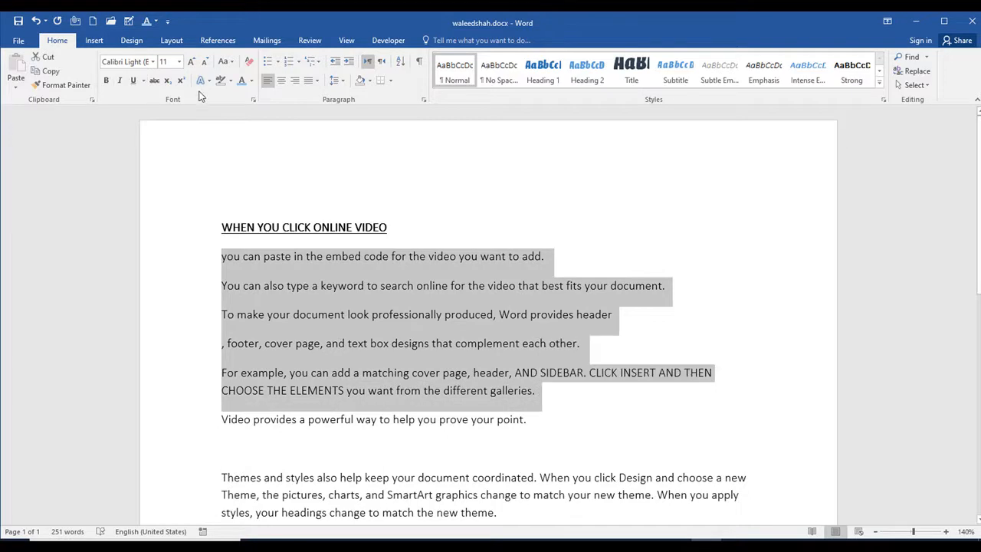
click(295, 286)
drag(219, 257, 543, 393)
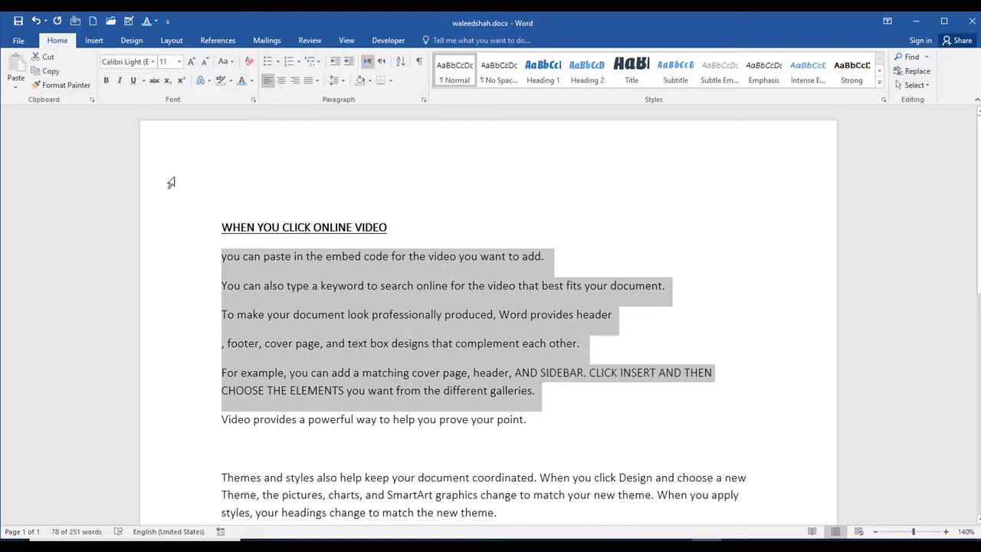
click(277, 63)
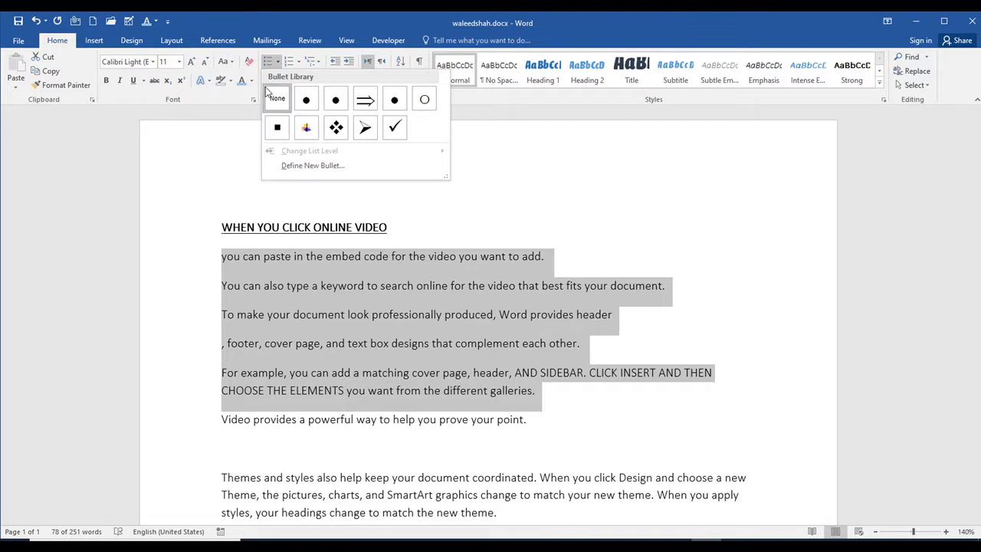
click(277, 64)
click(277, 65)
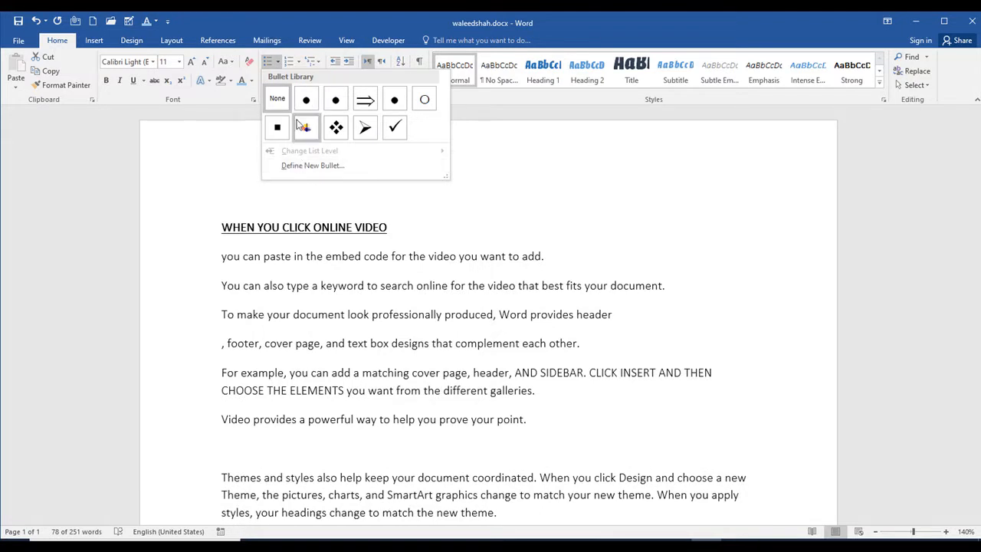
click(311, 166)
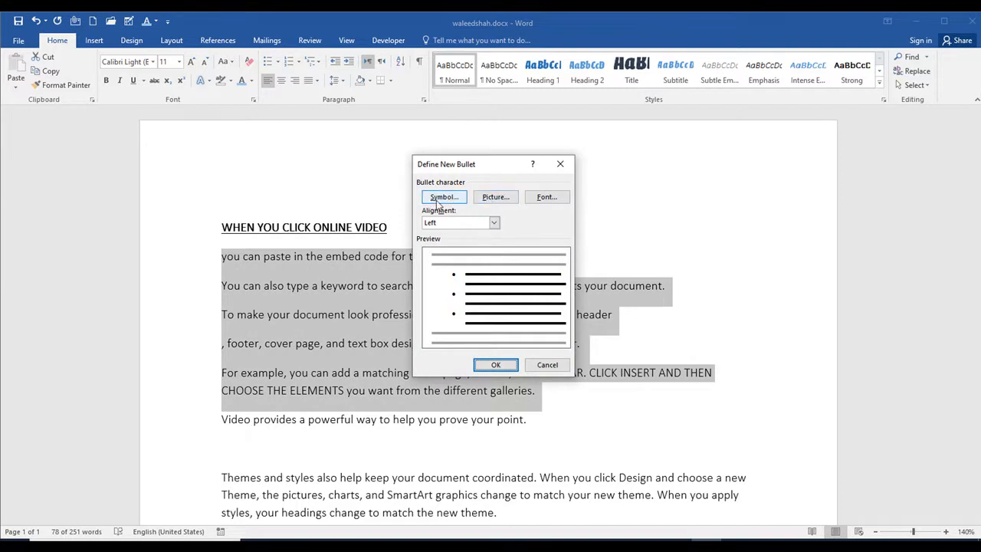
click(440, 200)
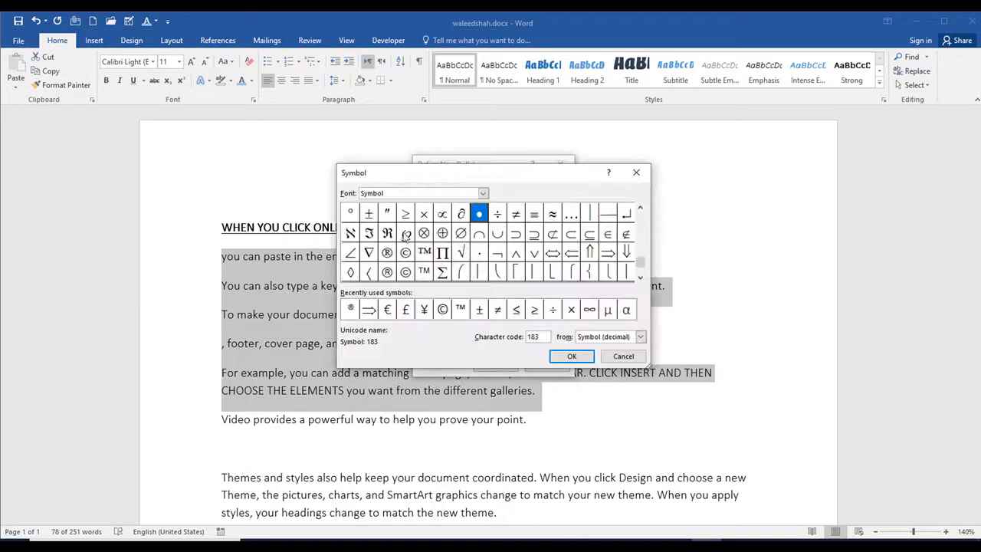
click(462, 234)
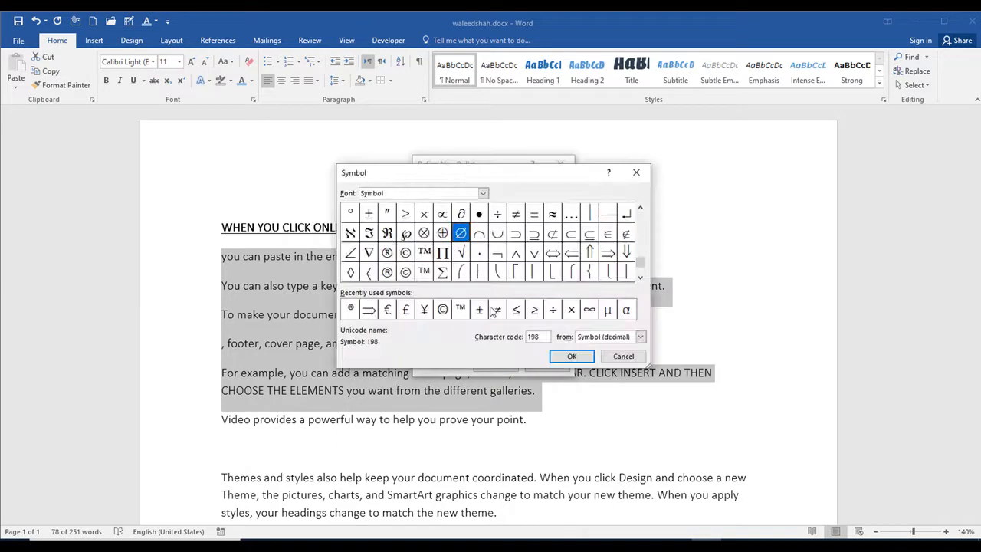
click(571, 357)
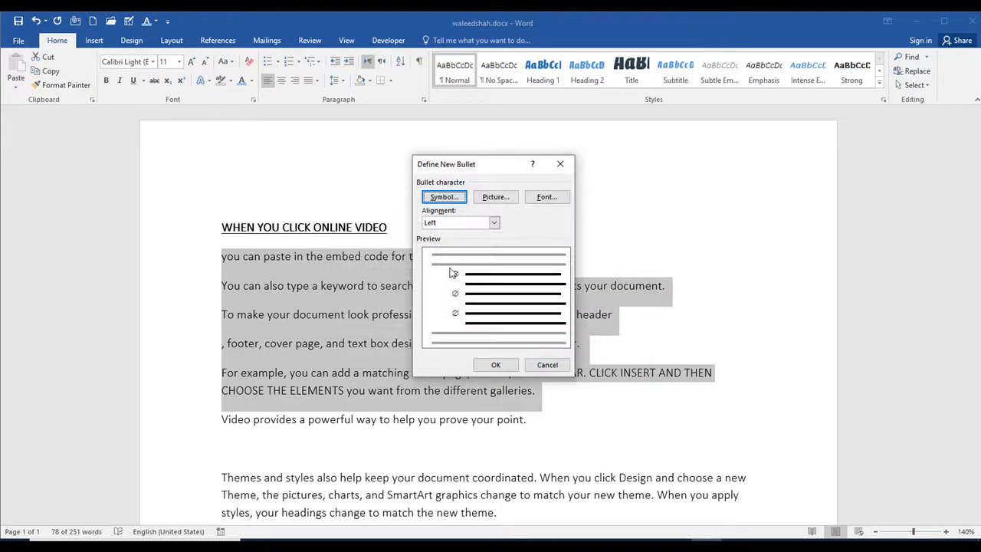
Step: Set the new bullet character to β (Symbol font, code 98) and apply it to the five selected paragraphs
click(448, 200)
drag(640, 267, 641, 232)
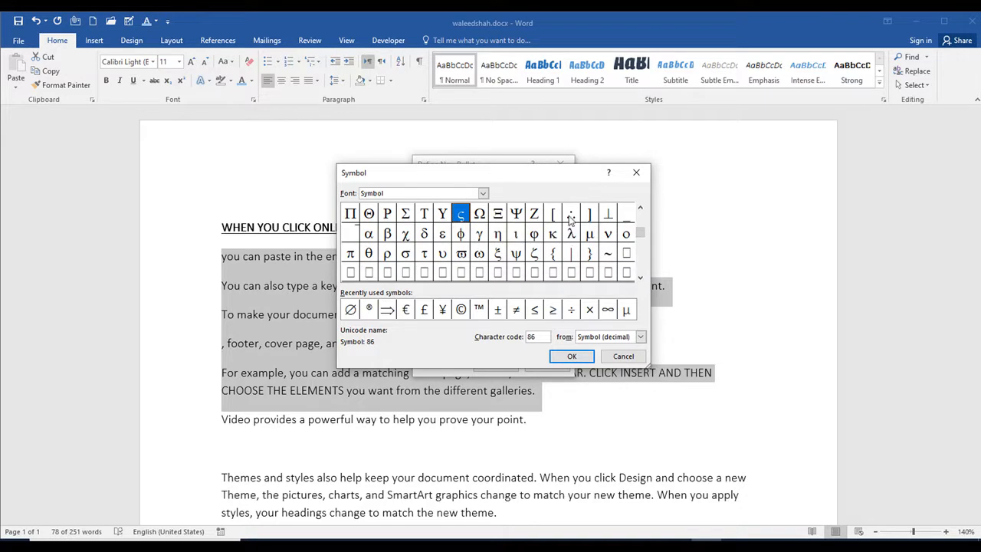
click(481, 216)
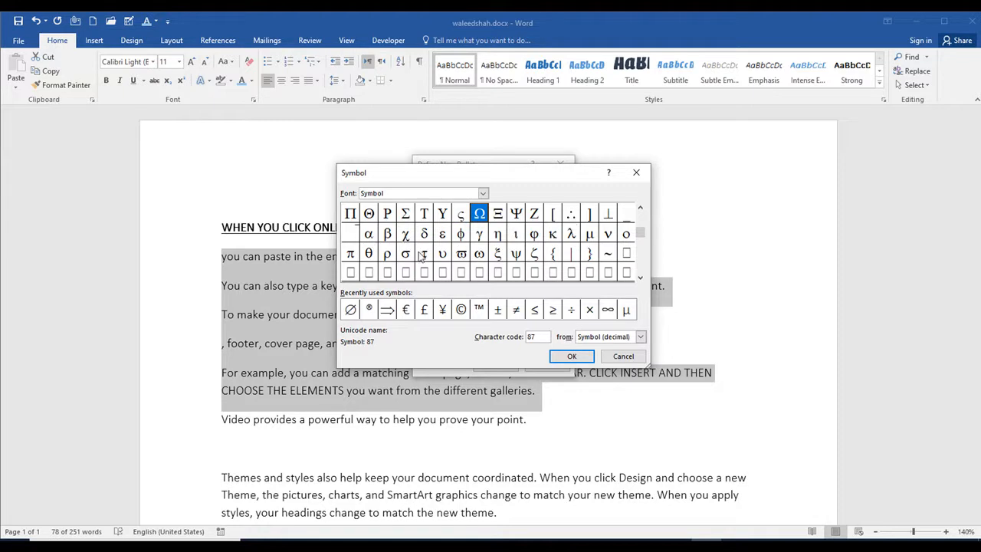
click(388, 234)
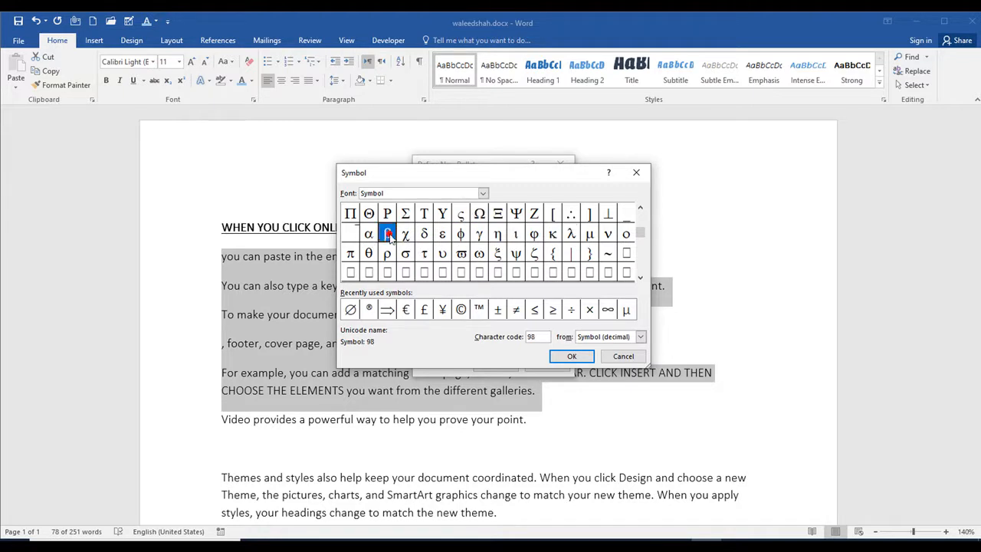
click(571, 357)
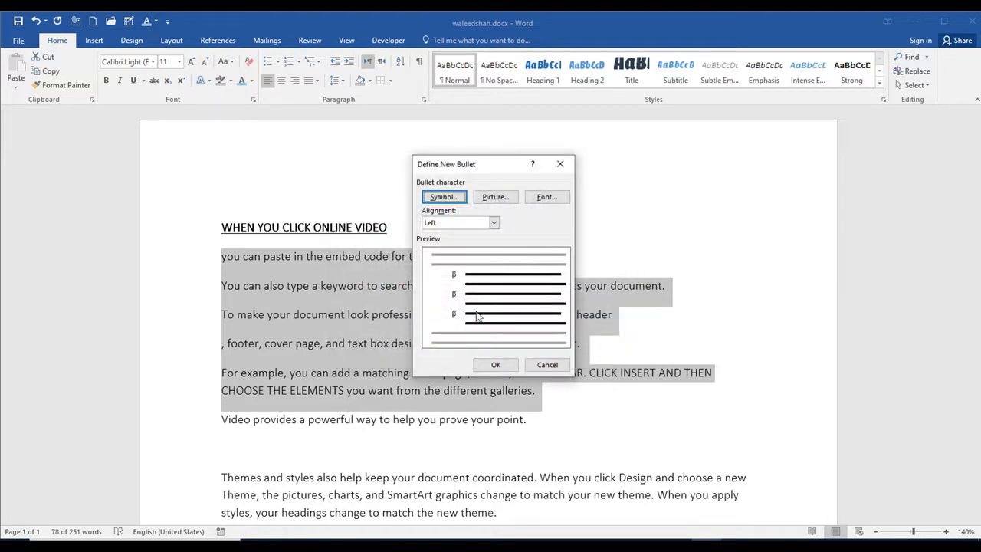
click(491, 365)
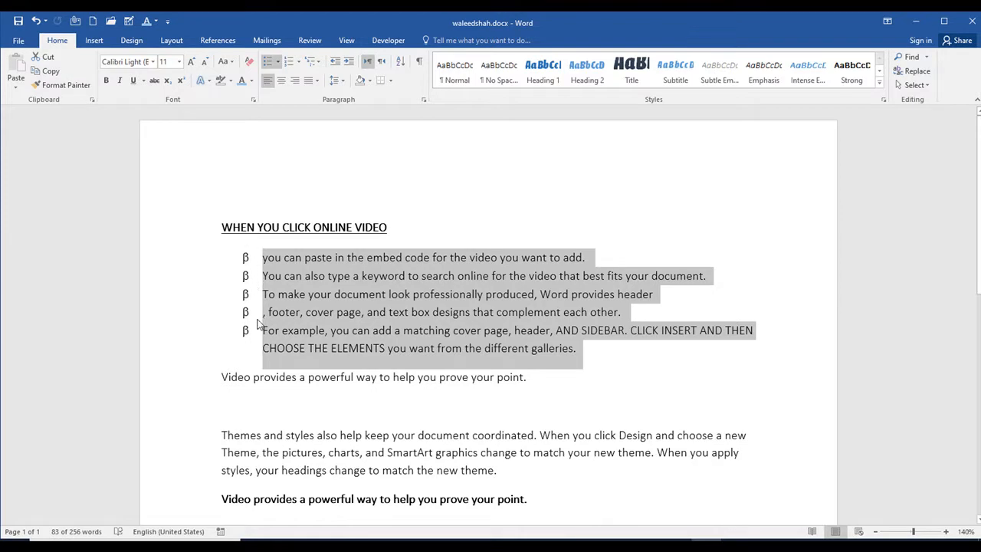
Step: Remove the bullets from the five paragraphs below the heading
click(277, 61)
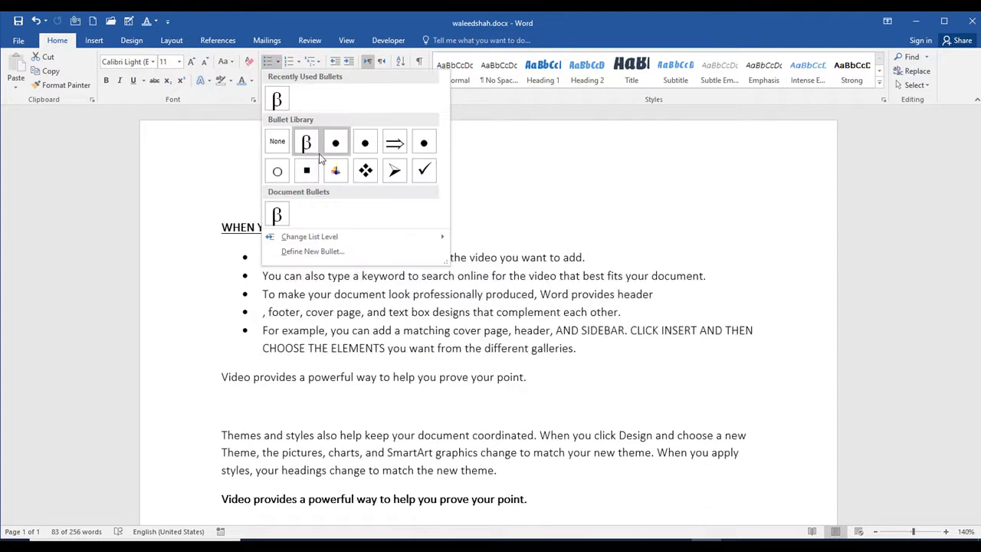
click(285, 149)
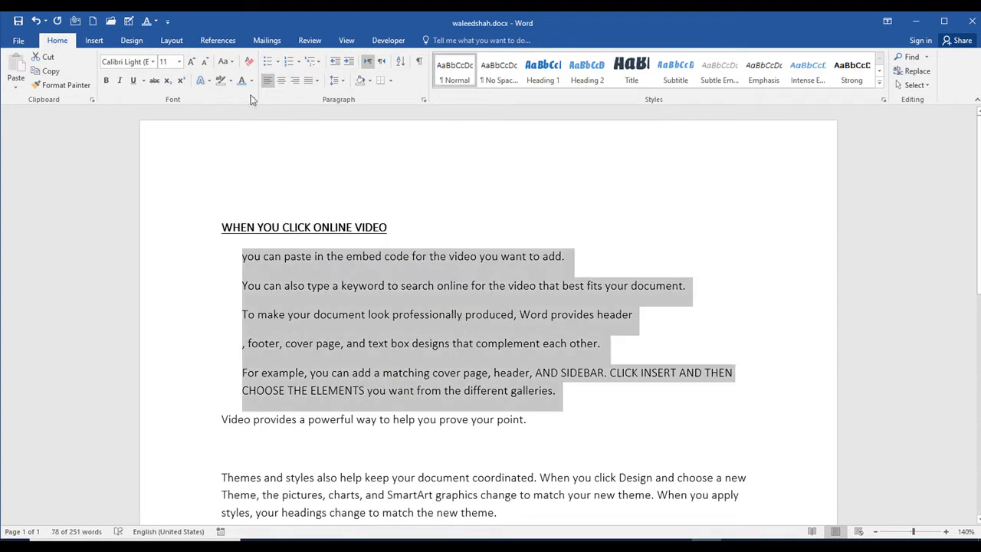
click(409, 376)
Step: Start defining a new picture bullet for the five paragraphs and search Bing images for "smile"
drag(574, 397, 237, 256)
click(277, 61)
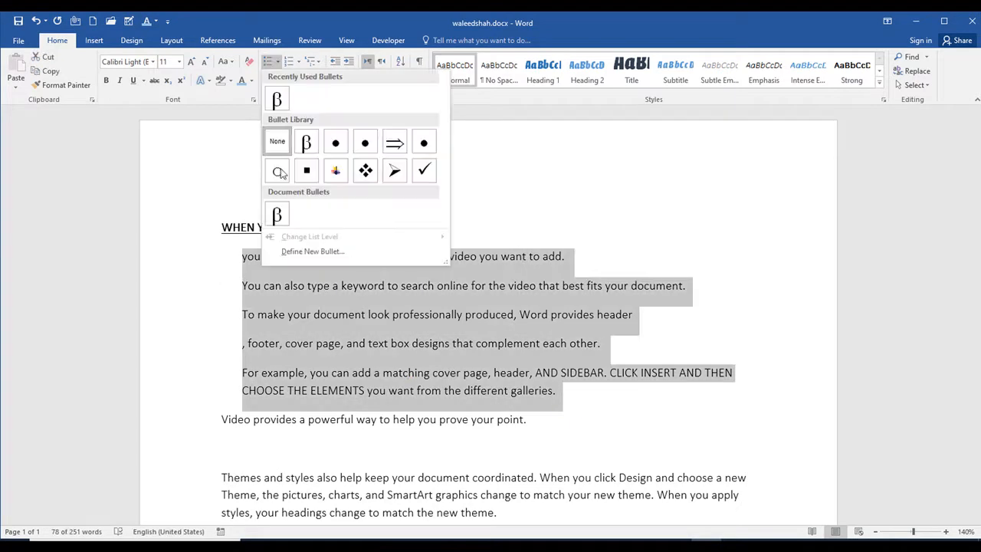
click(306, 252)
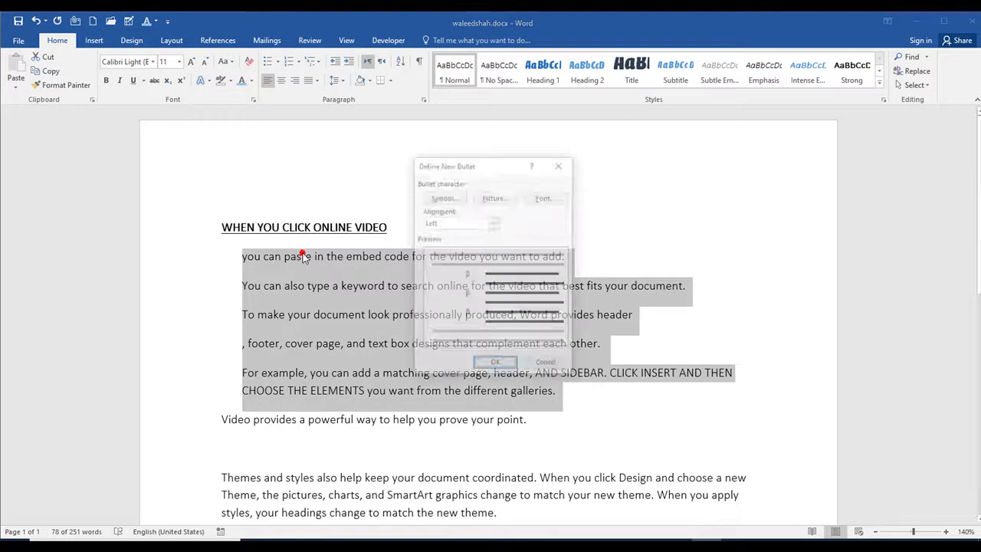
click(494, 199)
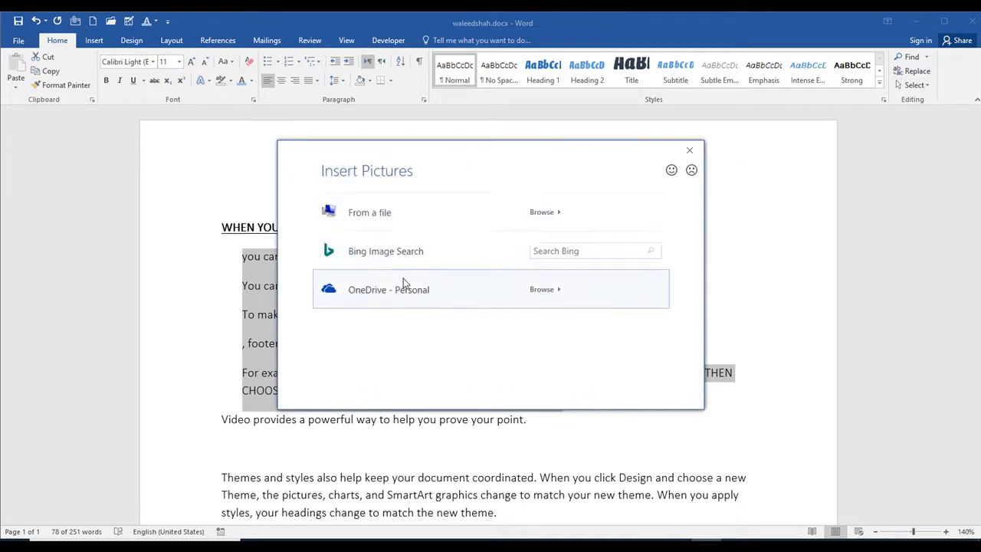
click(576, 250)
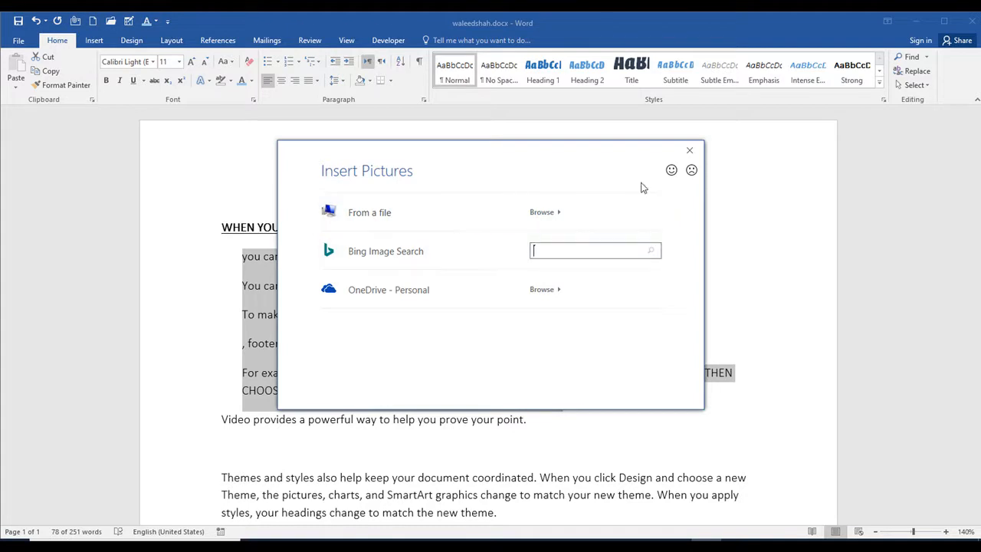
click(563, 253)
key(Return)
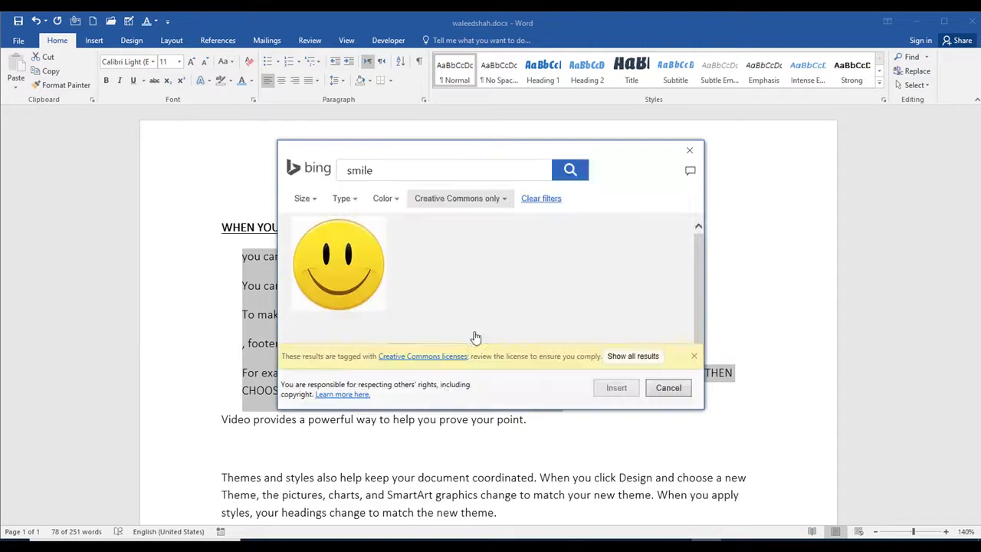
Step: Insert the orange smiley with large eyes from the image results and apply it as the picture bullet for the five paragraphs
scroll(537, 280, down, 1)
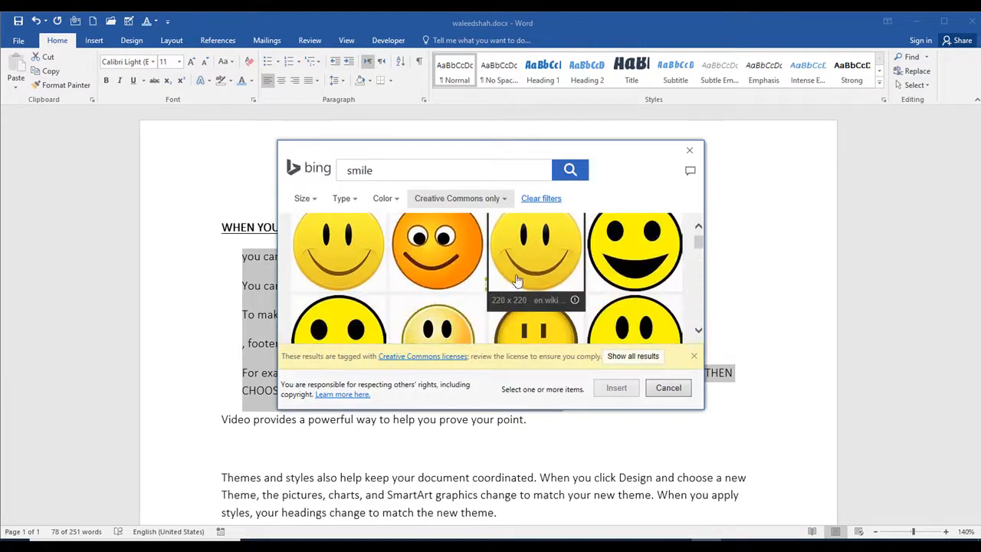
click(460, 276)
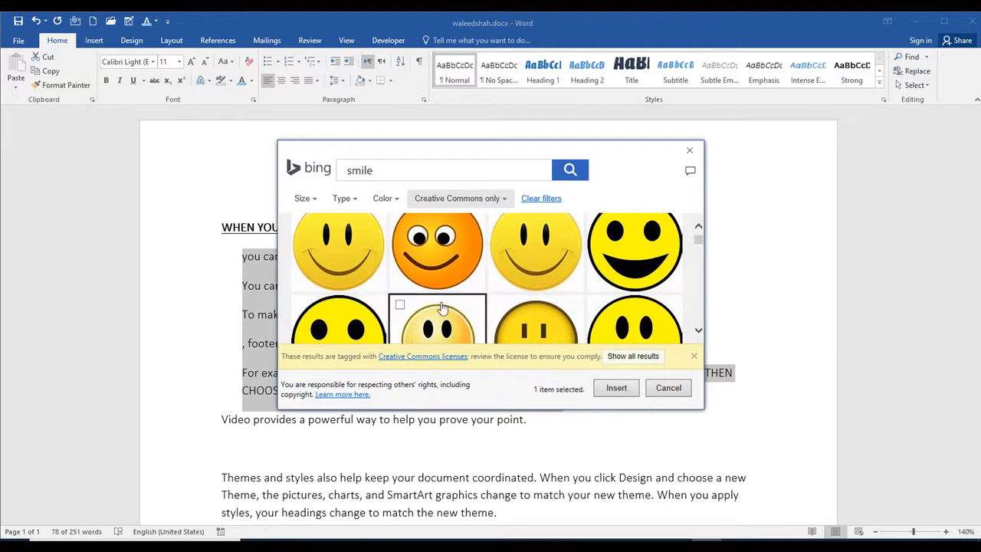
click(434, 259)
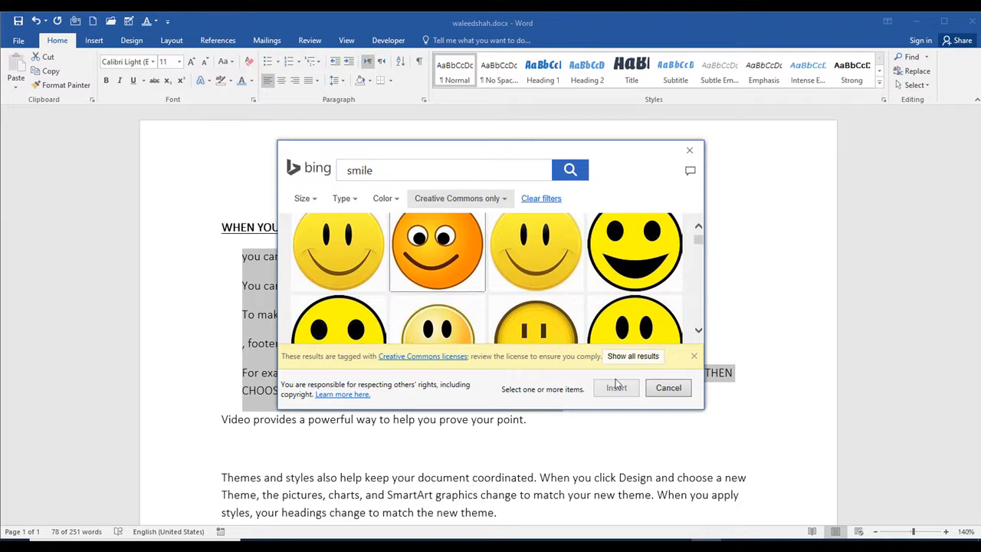
scroll(590, 301, down, 2)
scroll(528, 275, up, 2)
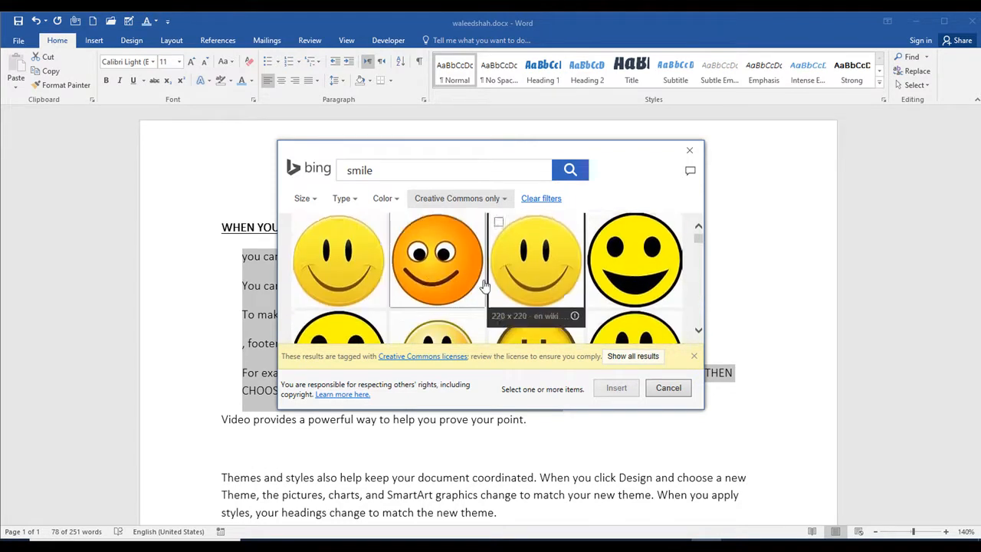
click(400, 227)
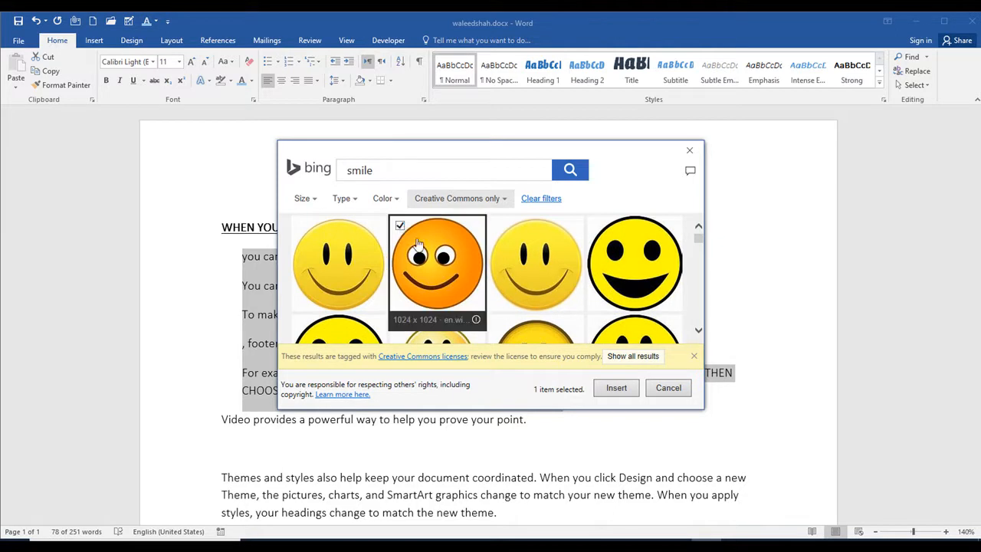
click(617, 389)
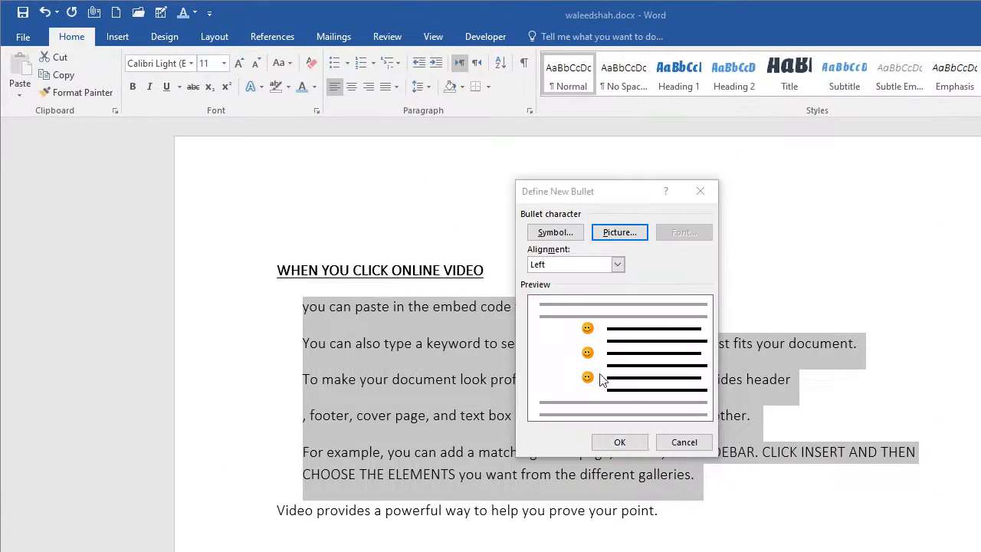
click(619, 442)
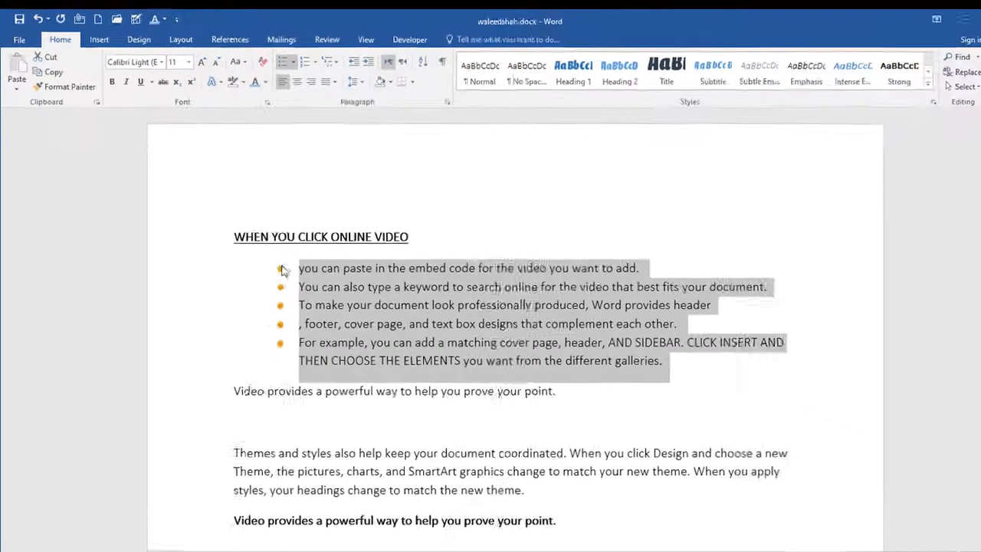
Step: Change the five paragraphs' bullets to solid round dots, and replace those with check marks from the bullet library
click(277, 61)
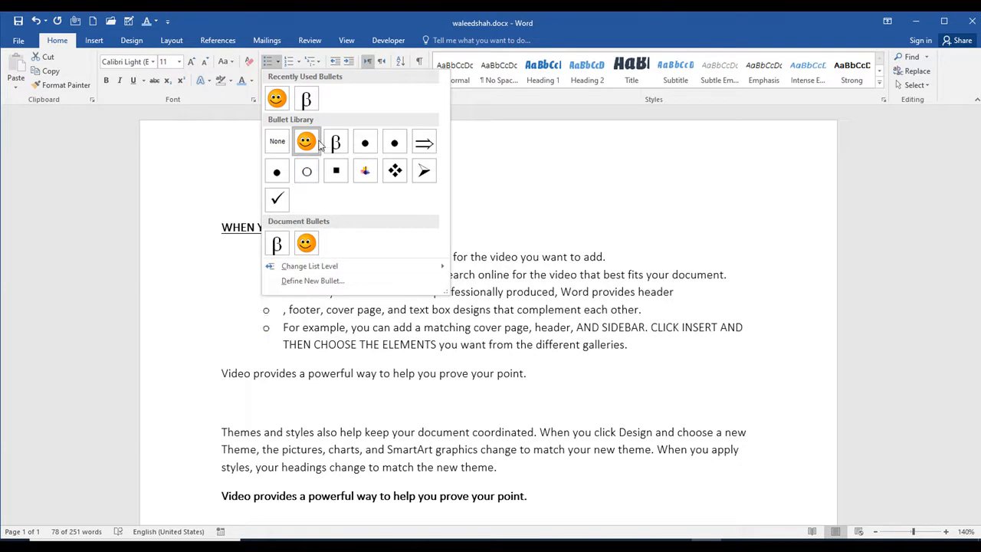
click(394, 144)
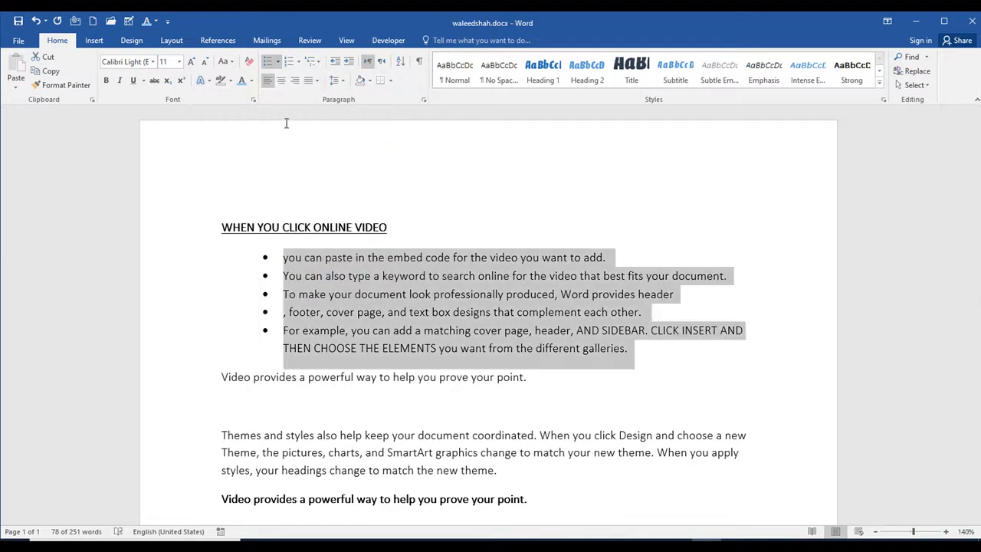
click(278, 65)
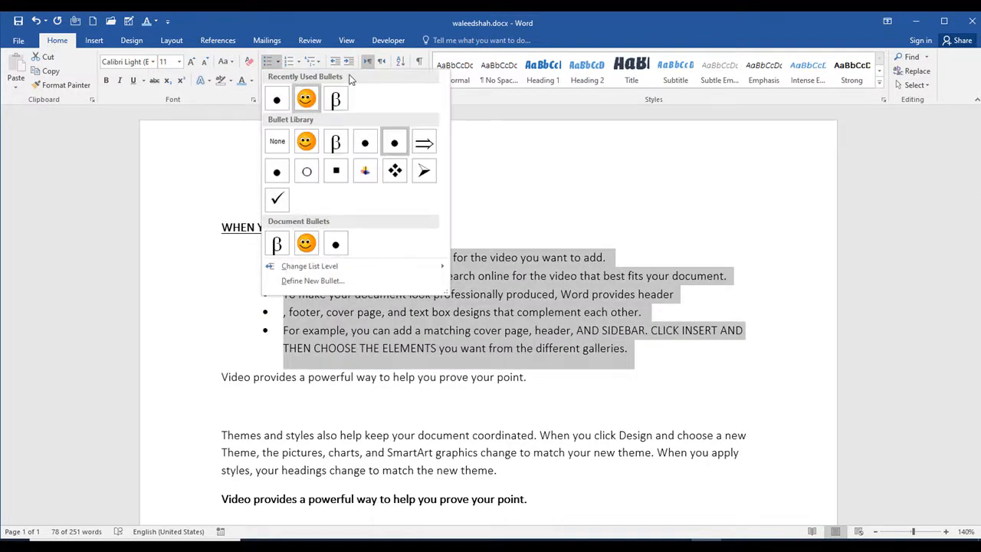
click(285, 203)
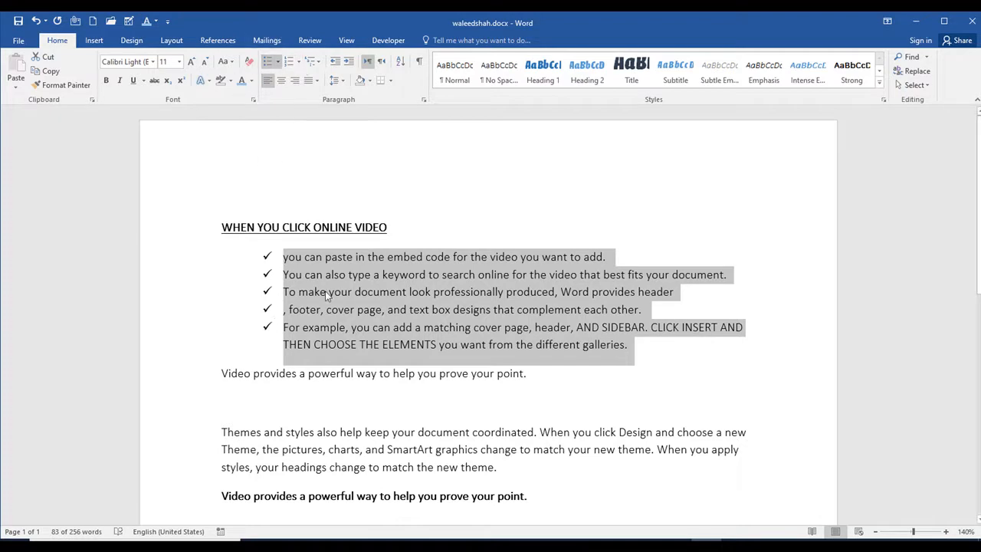
Step: Select the five paragraphs below the heading and remove their check mark bullets
click(286, 274)
drag(285, 259, 636, 354)
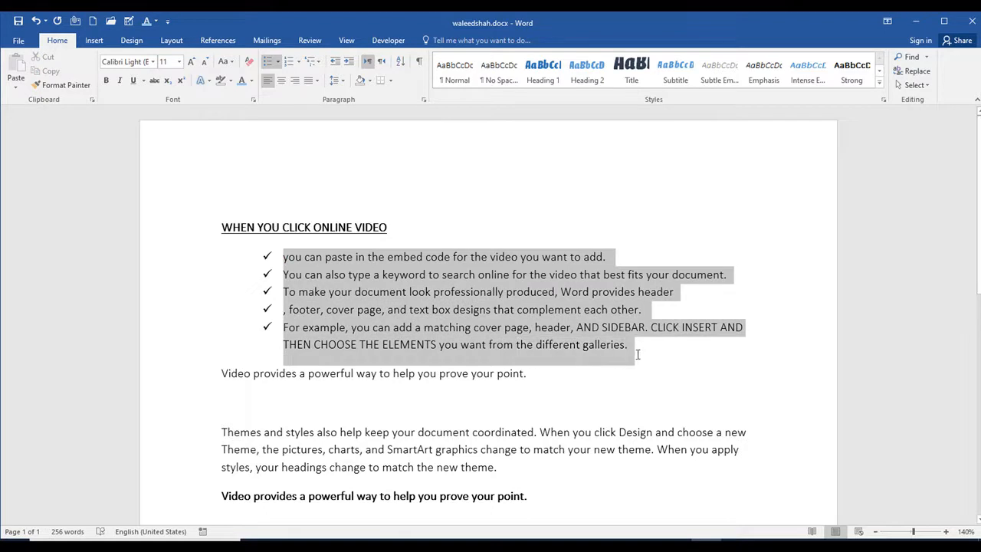
click(268, 61)
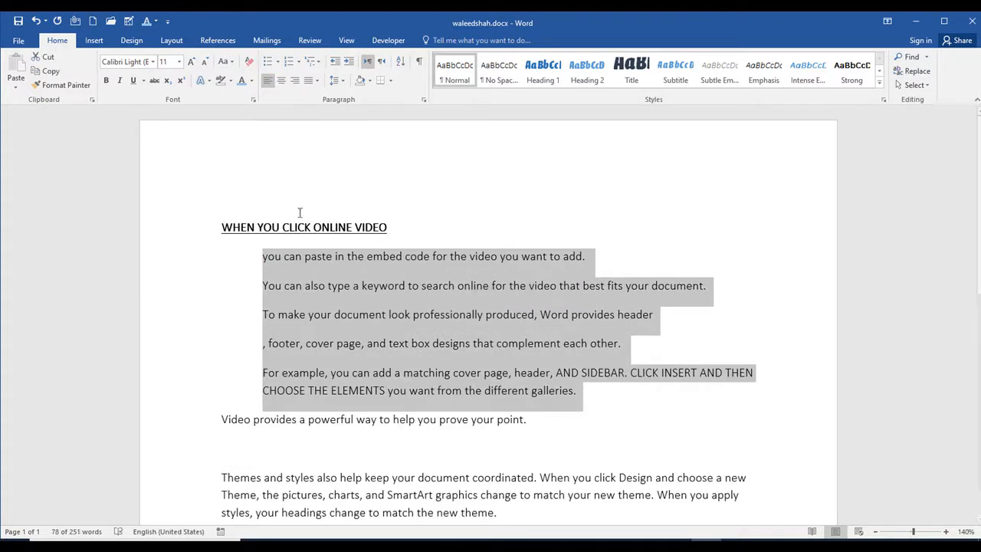
Step: Start defining a new number format for the five paragraphs, try "5." as the number format, and clear that entry
click(299, 63)
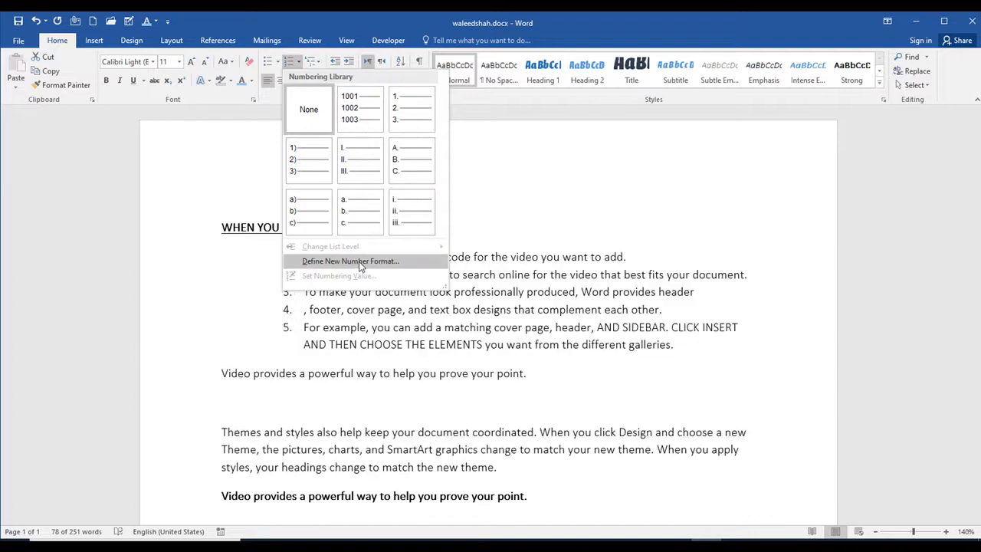
click(361, 266)
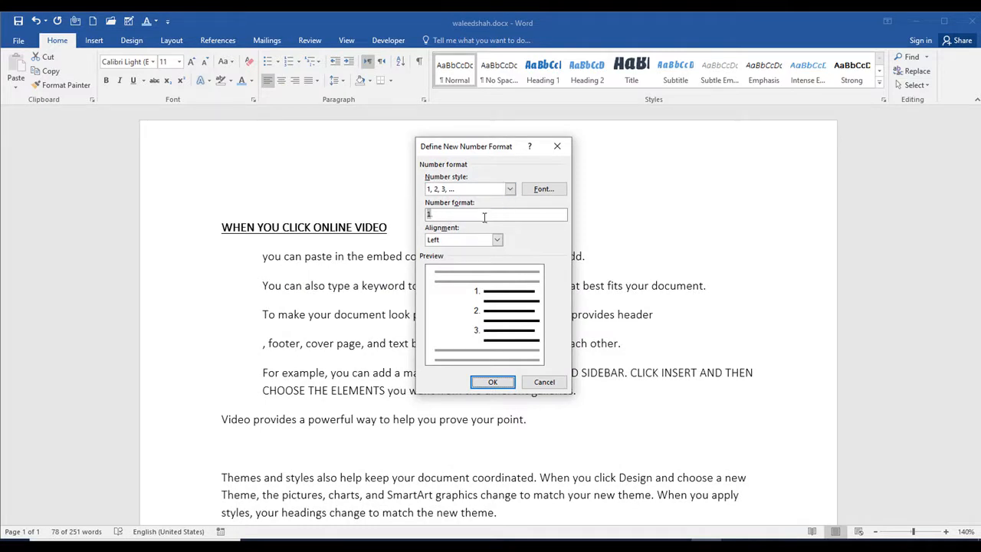
click(480, 217)
drag(479, 214, 355, 212)
key(BackSpace)
text(5)
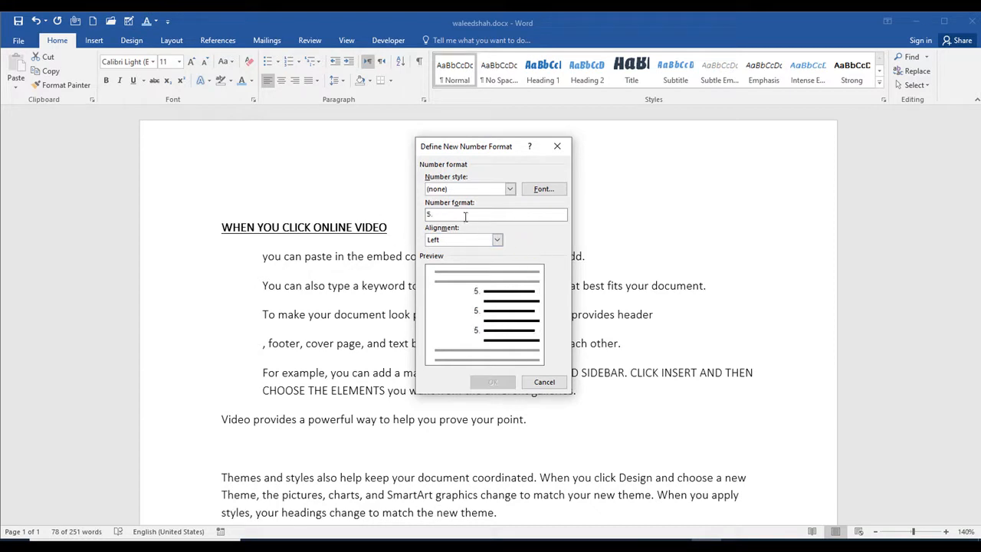
key(BackSpace)
Step: Set the new format's number style to "First, Second, Third ..." and accept the definition
click(509, 189)
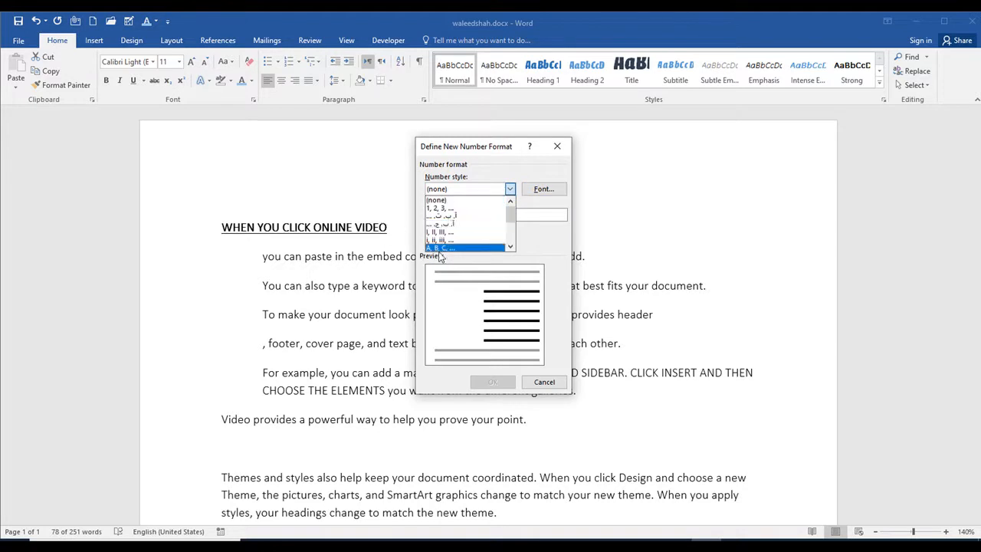
scroll(445, 243, down, 2)
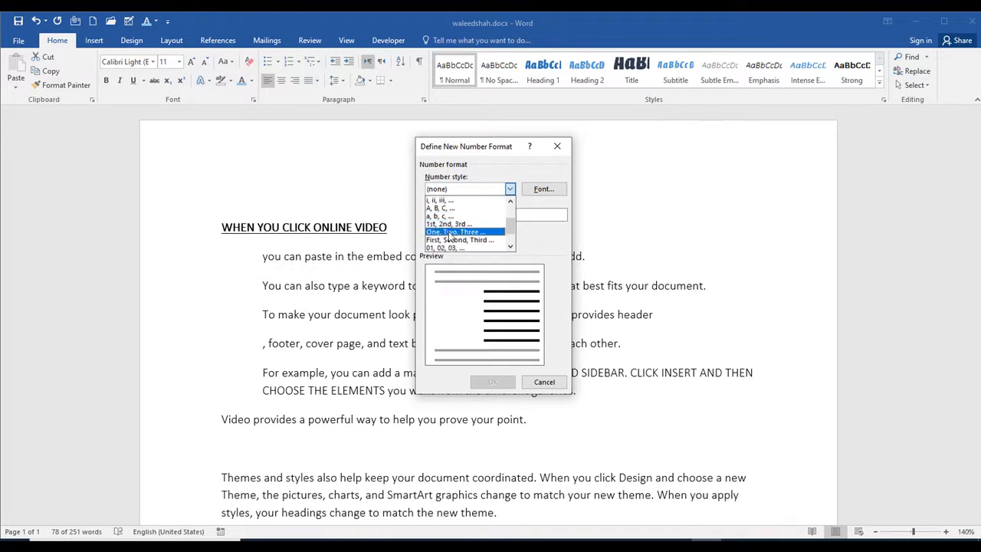
scroll(451, 229, down, 1)
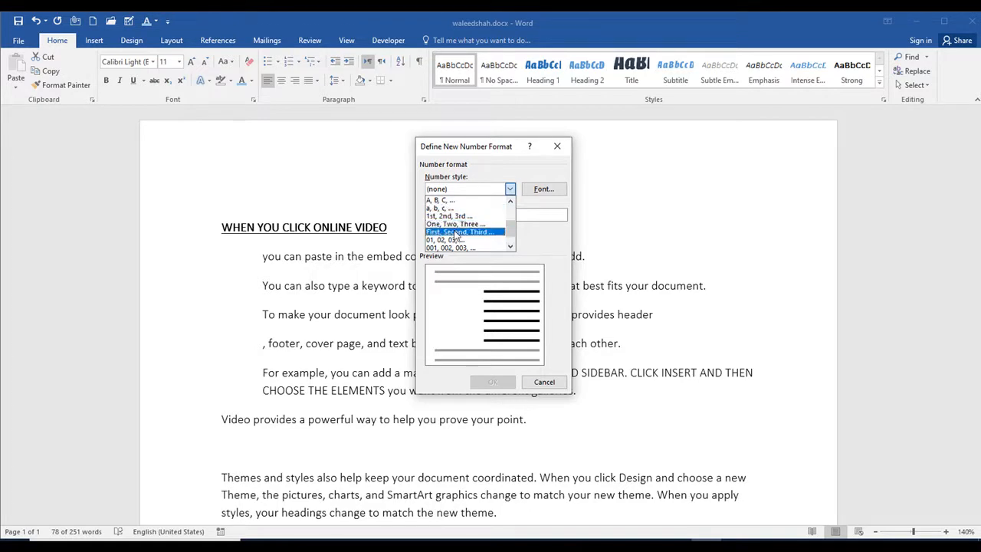
click(457, 231)
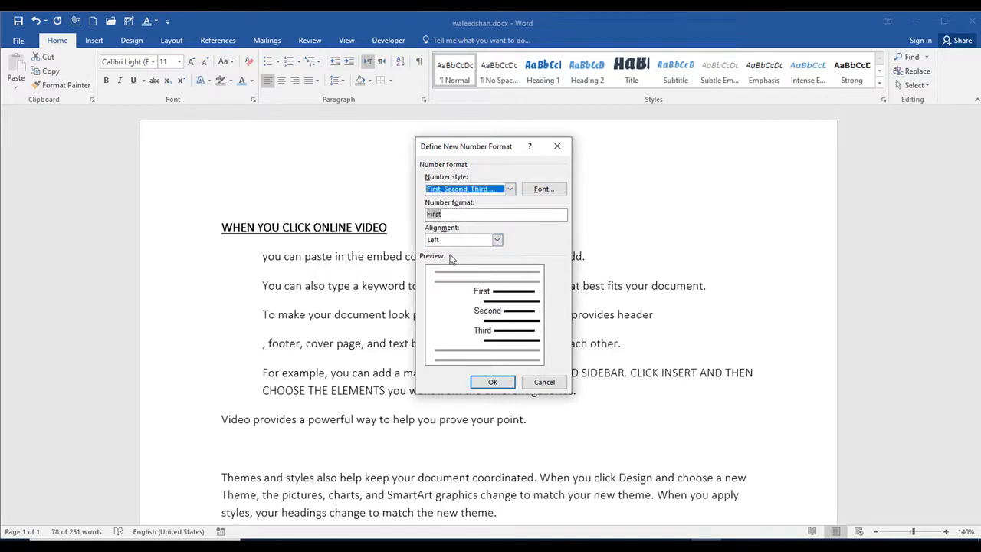
click(492, 382)
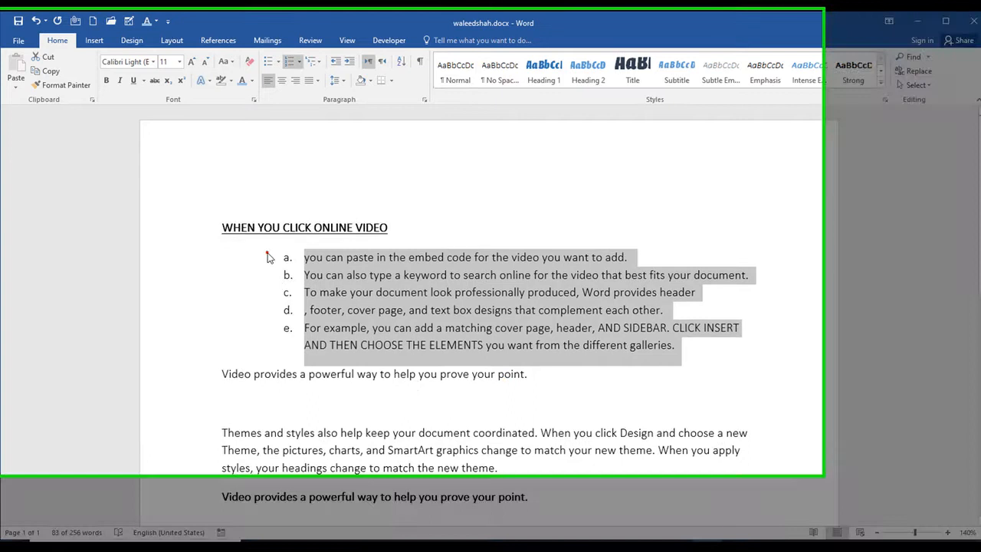
Step: Switch the list below the heading from letters to the First, Second, Third number format
click(284, 257)
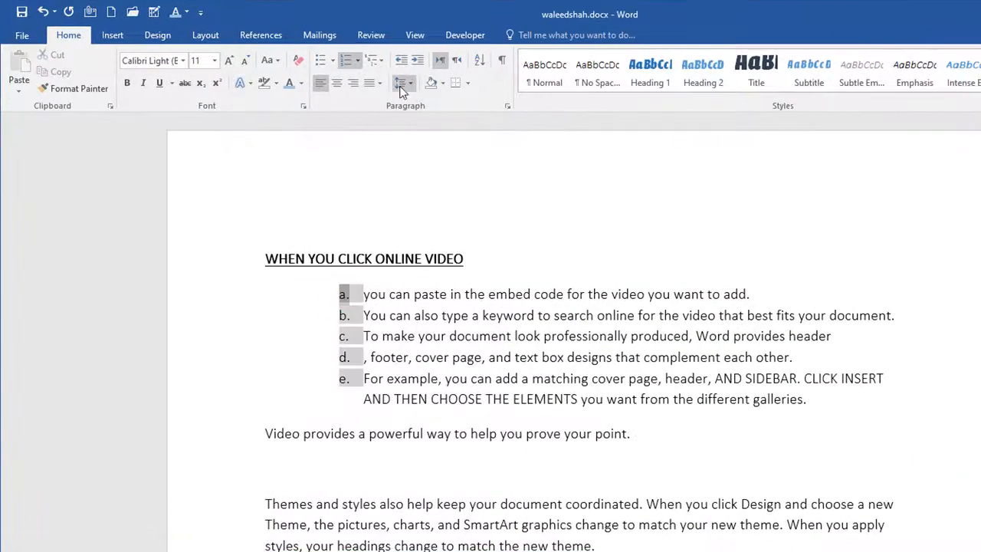
click(358, 60)
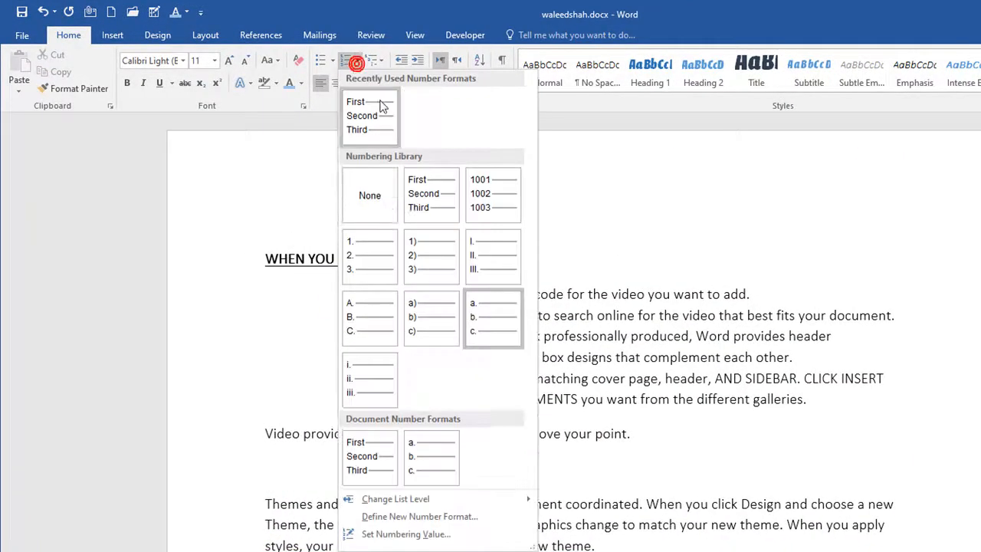
click(429, 209)
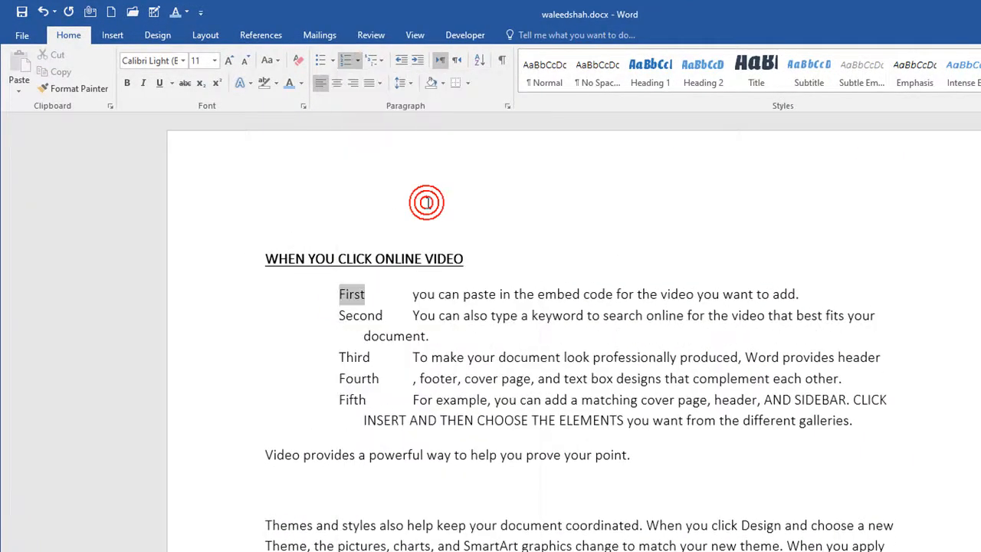
Step: Clear the numbering from the five list paragraphs and number them with lowercase Roman numerals (i., ii., iii.)
click(358, 293)
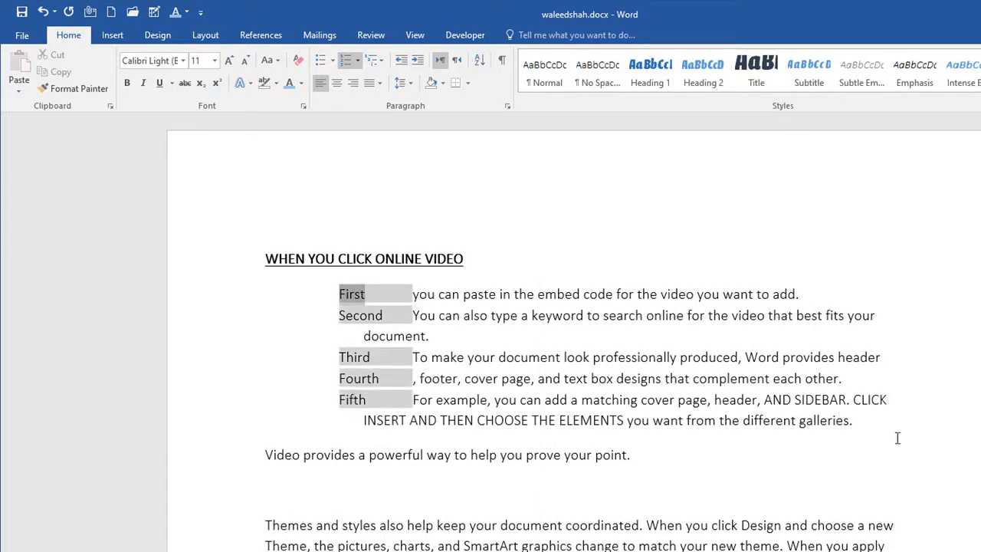
drag(885, 427, 413, 293)
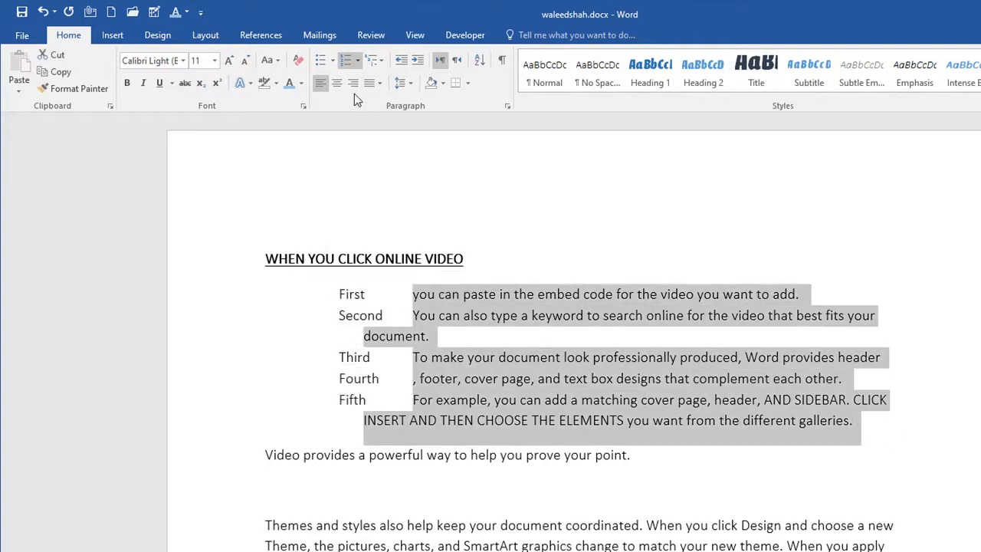
click(357, 60)
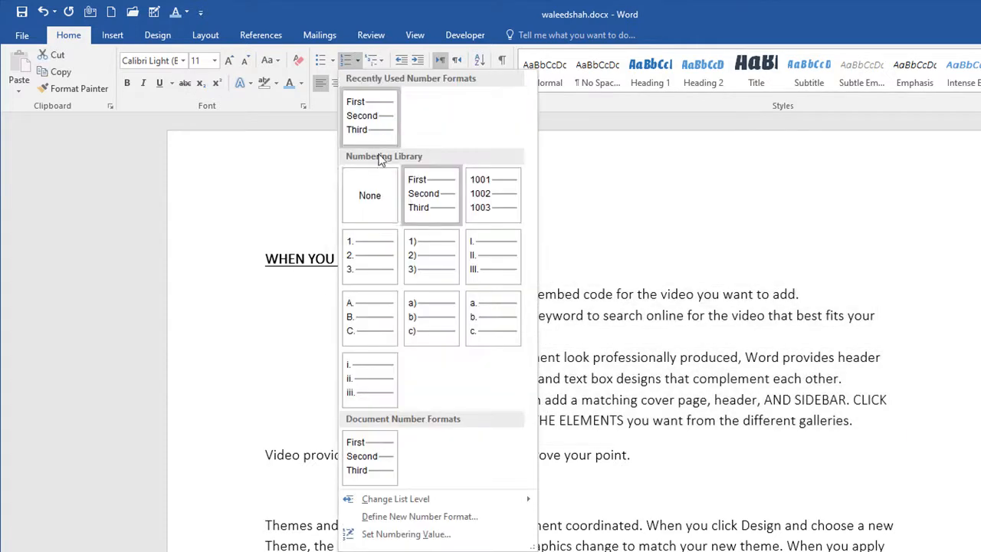
click(374, 210)
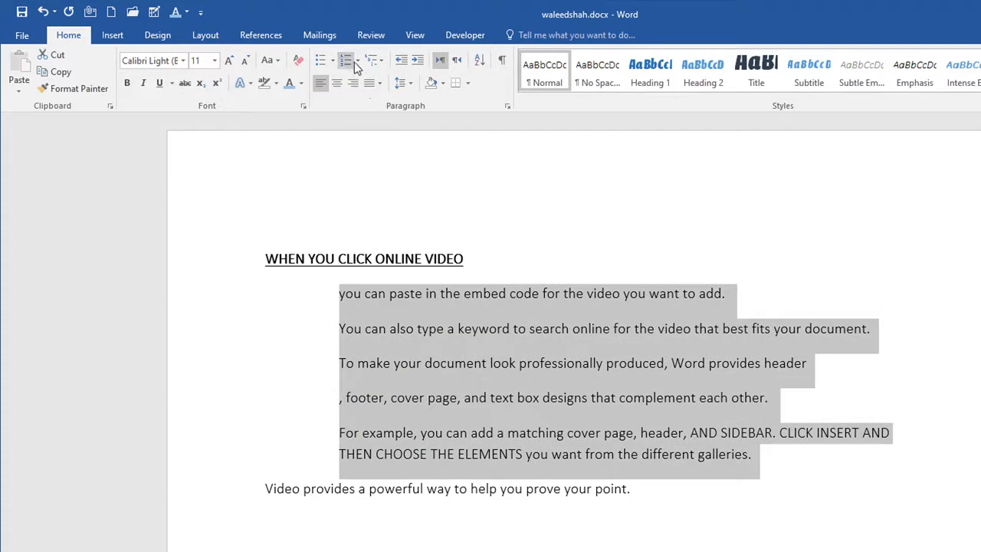
click(357, 60)
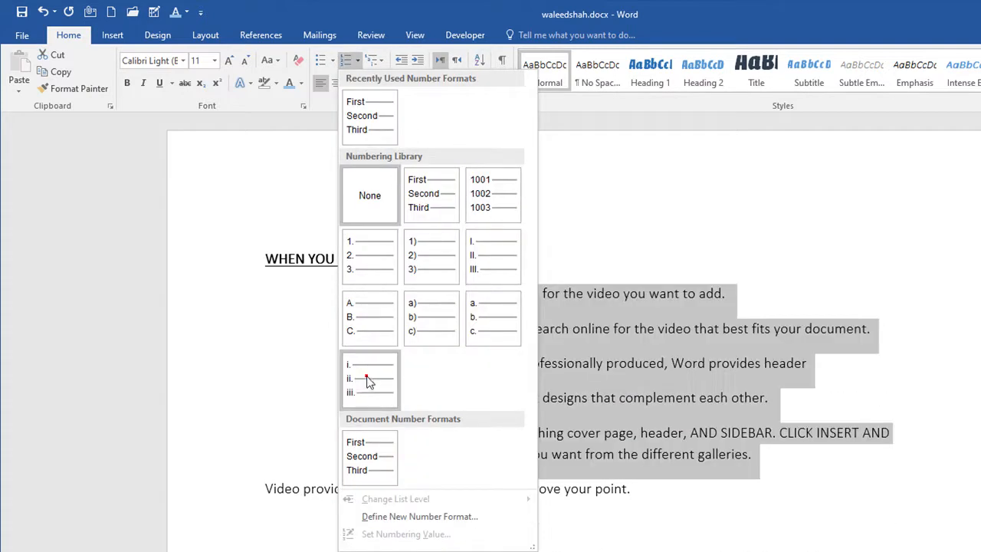
click(366, 377)
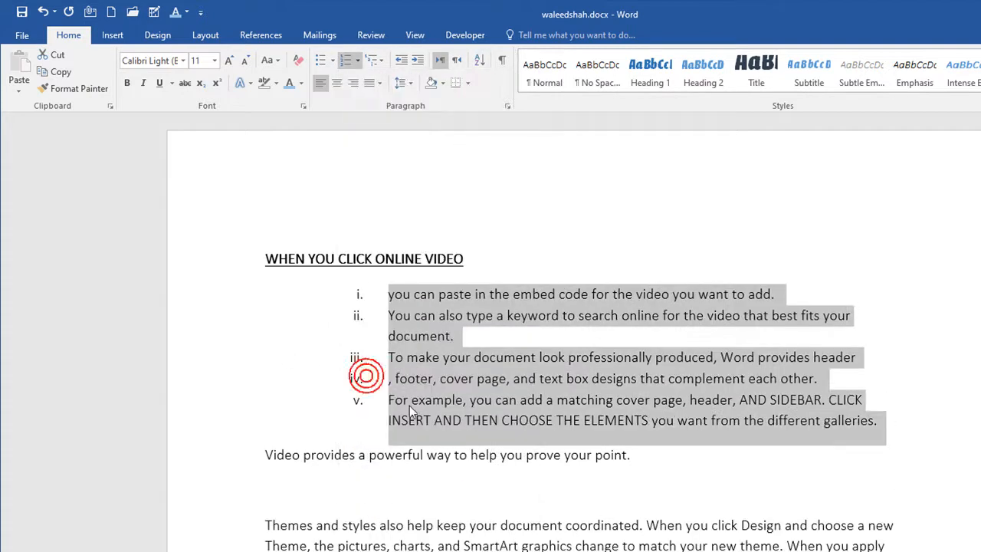
Step: Move the Roman-numeral list leftward so its numbers sit near the left edge of the heading
click(359, 297)
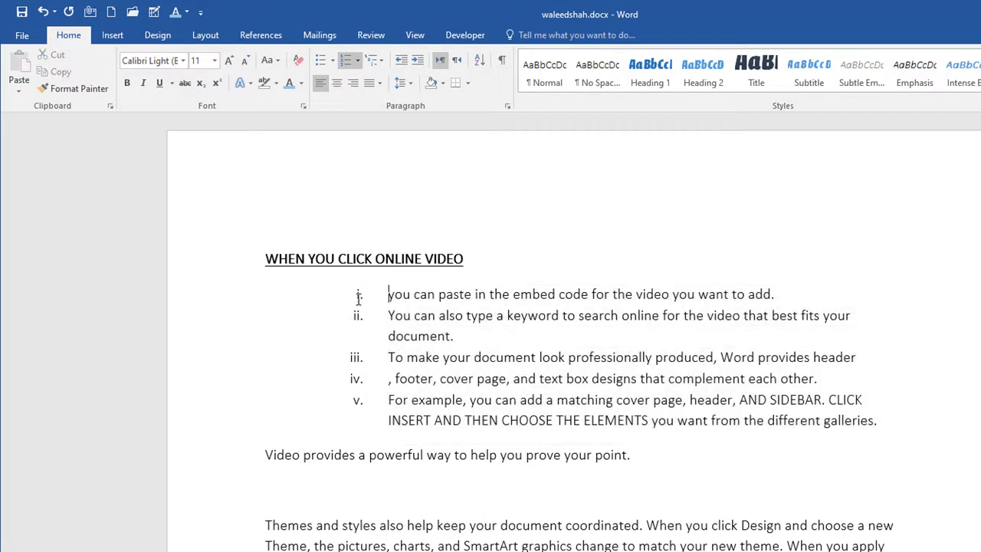
mouse_move(357, 317)
mouse_down()
mouse_move(307, 313)
mouse_move(369, 321)
mouse_up()
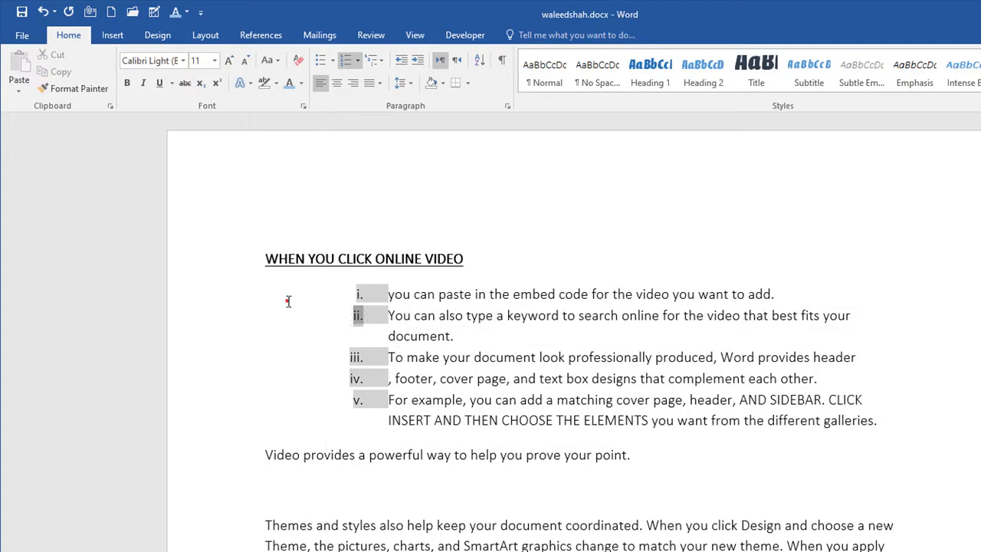
click(287, 300)
click(357, 316)
drag(357, 316, 262, 321)
click(262, 299)
Step: Remove the numbering from the second list paragraph and select the remaining list numbers
click(259, 316)
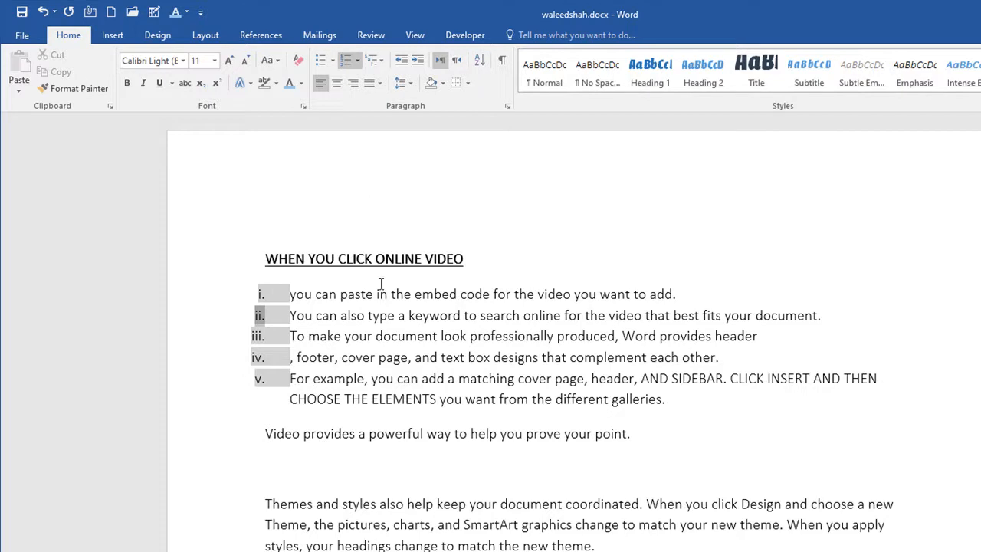
click(349, 60)
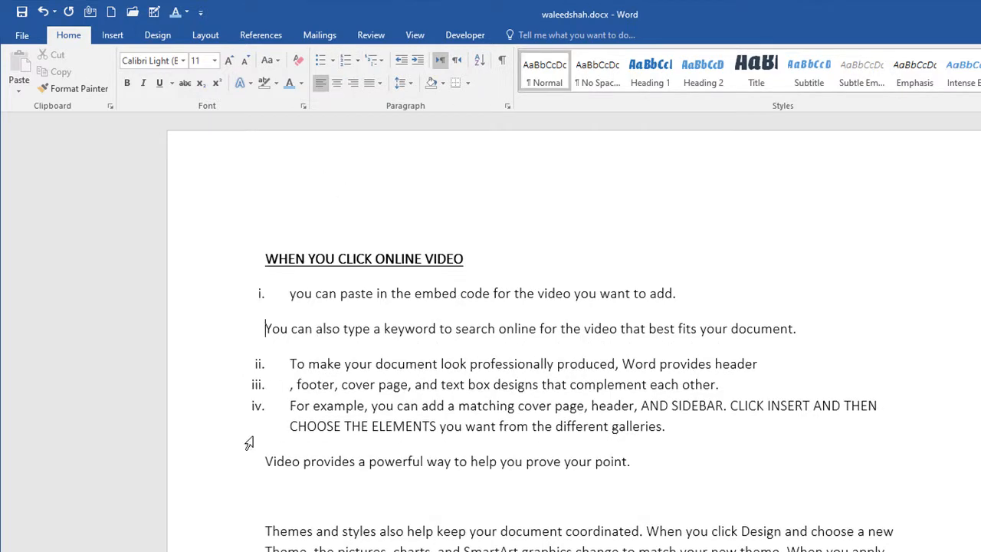
click(262, 305)
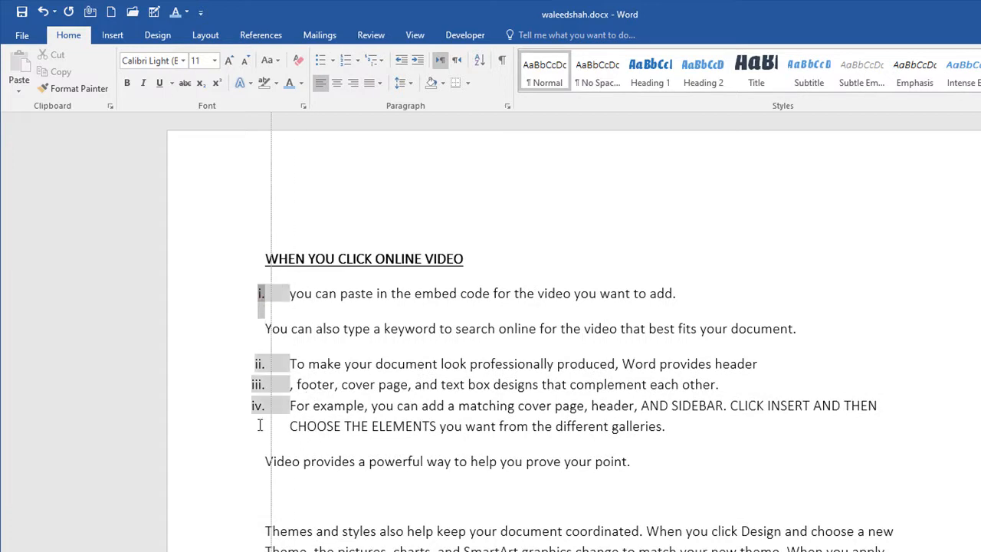
Step: Clear the Roman numbering from the five paragraphs below the heading by setting their number format to None
drag(269, 279, 684, 405)
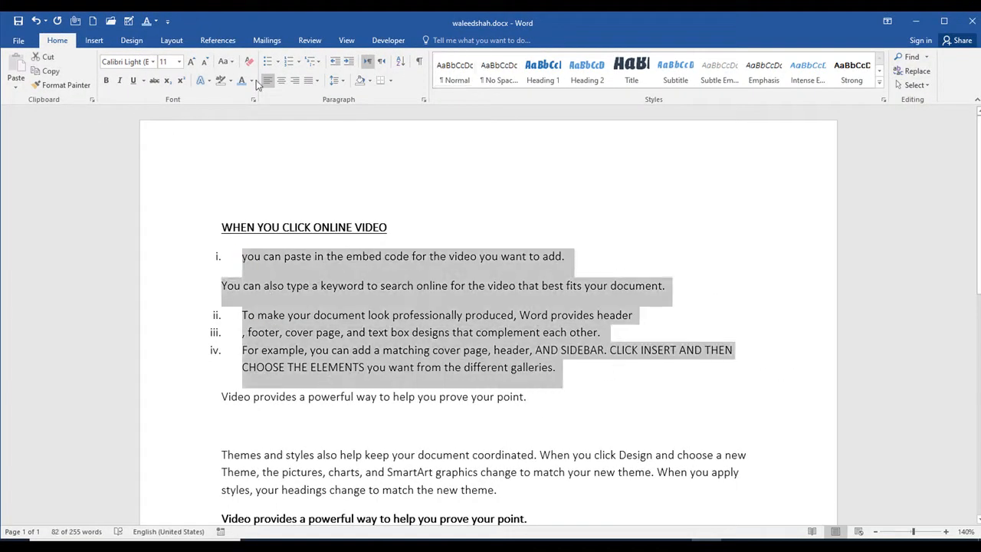
click(298, 62)
click(299, 186)
click(347, 367)
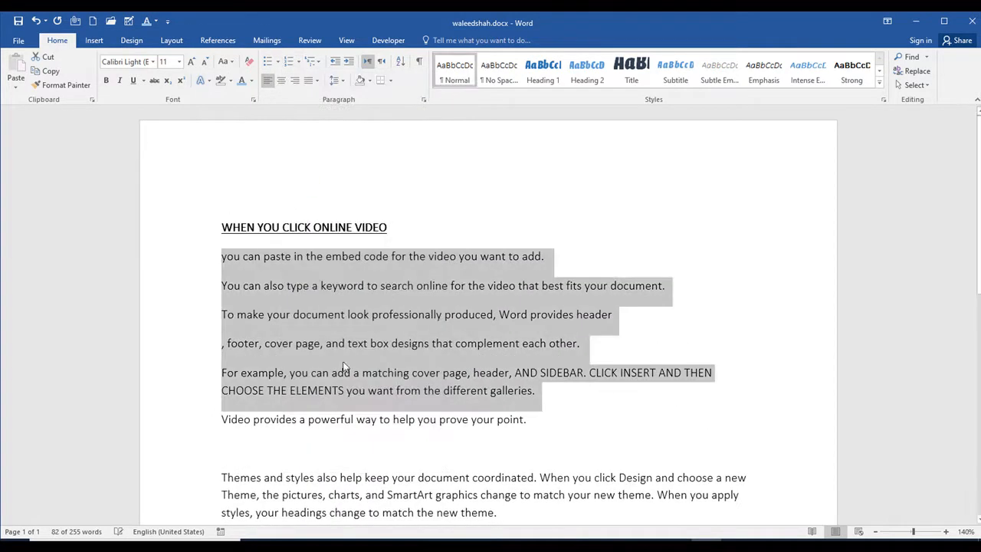
Step: Apply the 1., 1.1., 1.1.1. multilevel list from the library to the five paragraphs below the heading
drag(540, 391, 186, 263)
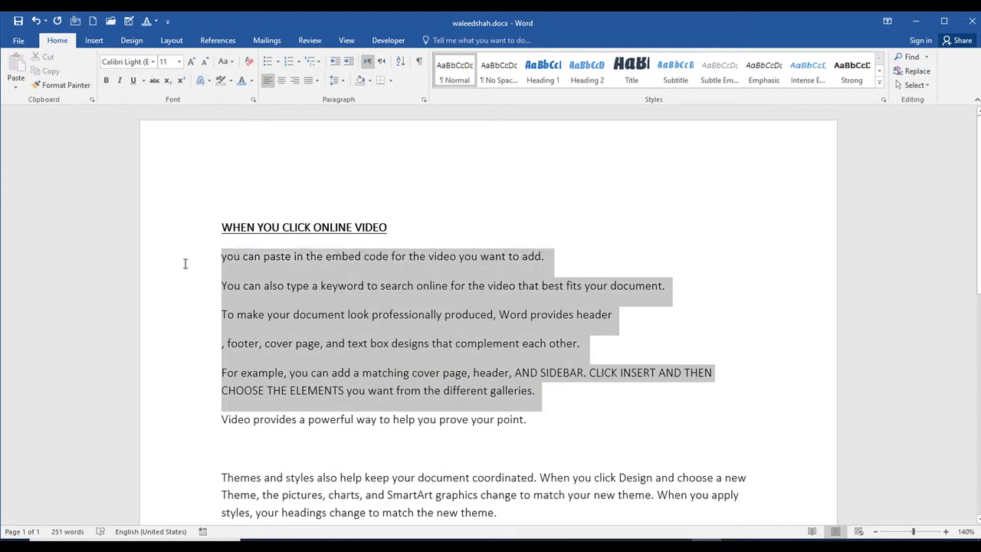
click(298, 62)
click(297, 62)
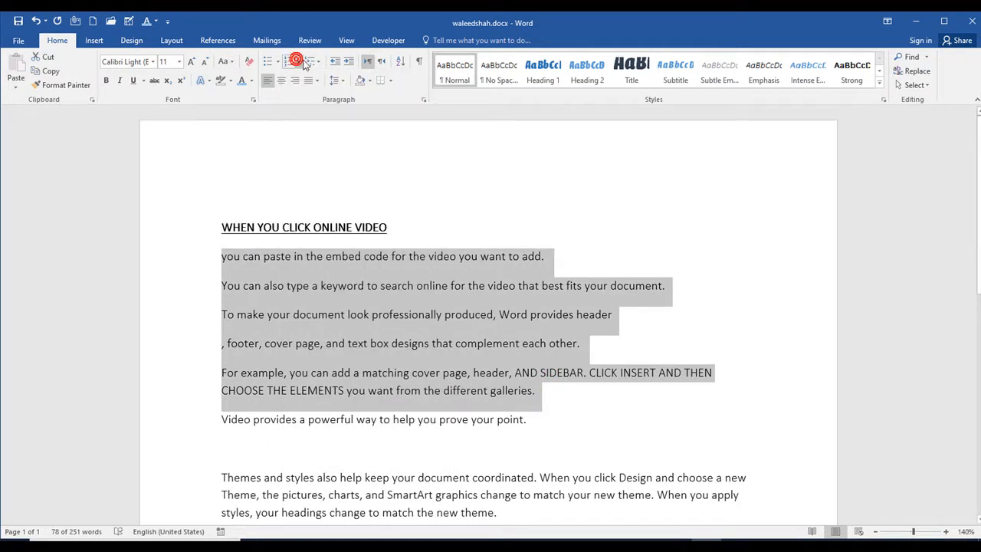
click(320, 63)
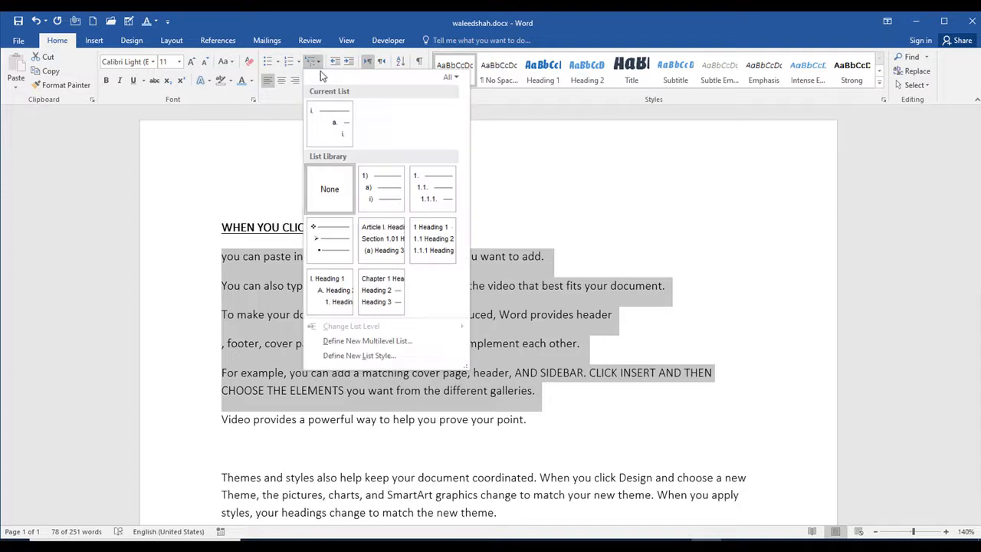
mouse_move(391, 211)
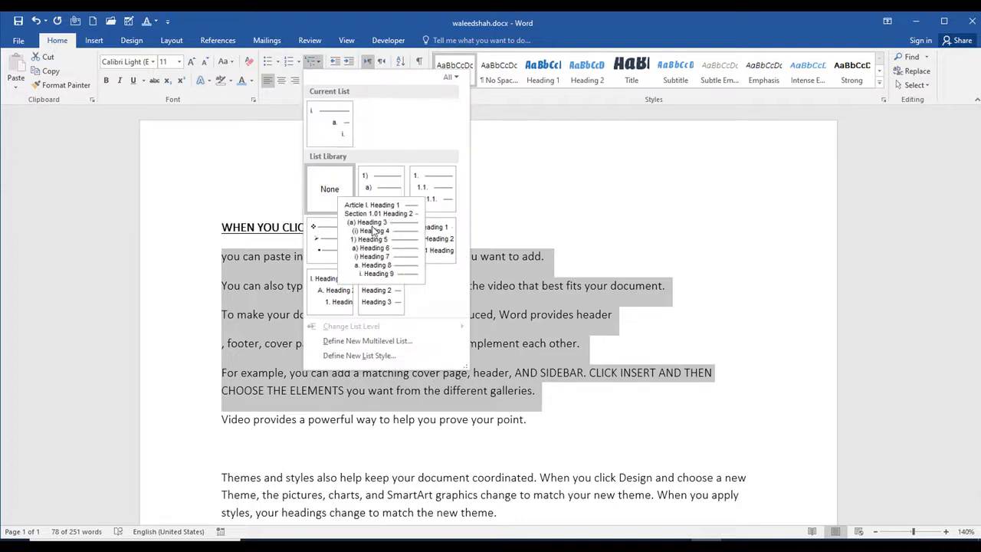
mouse_move(389, 259)
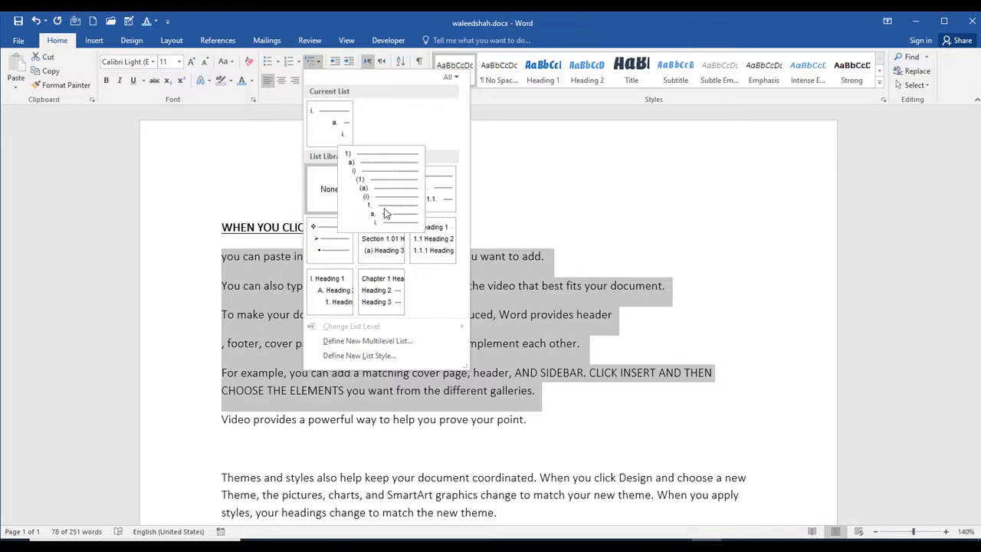
mouse_move(325, 262)
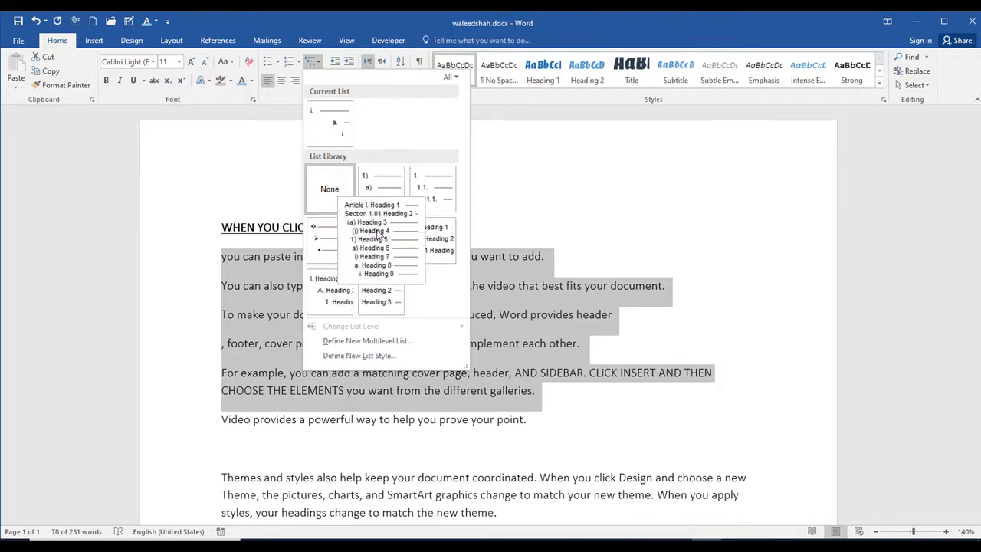
click(432, 201)
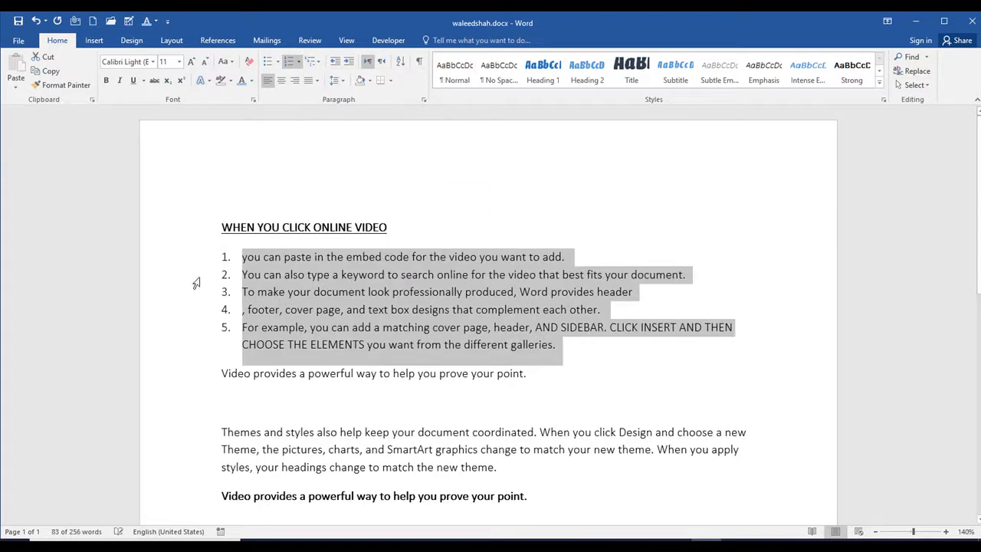
Step: Define a new list style for the five numbered paragraphs with the first level starting at 44
click(232, 258)
drag(242, 257, 560, 349)
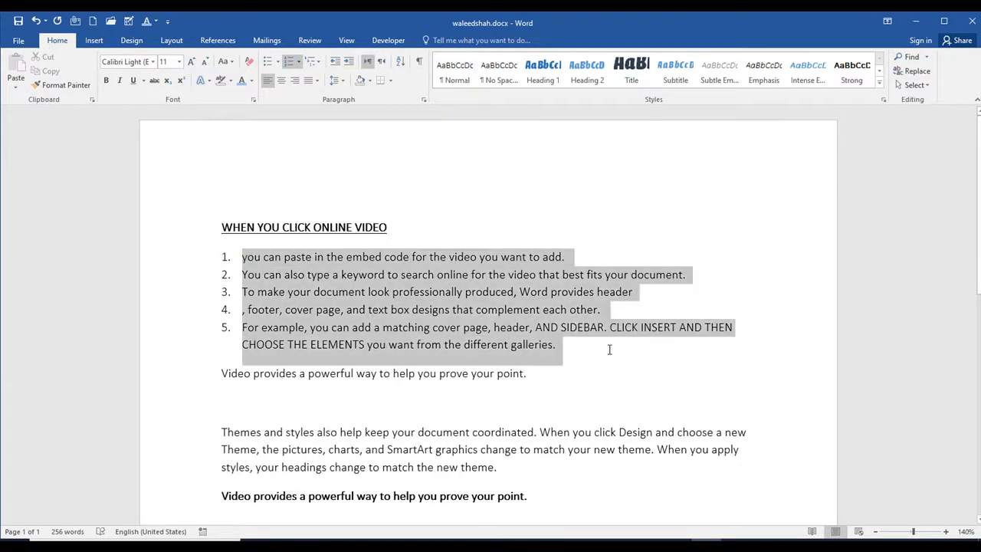
click(321, 66)
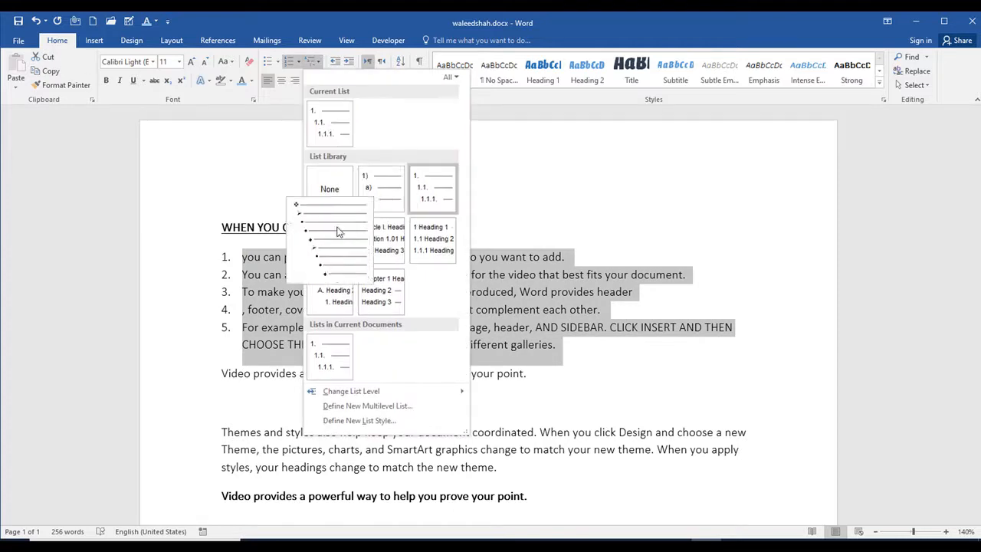
mouse_move(342, 275)
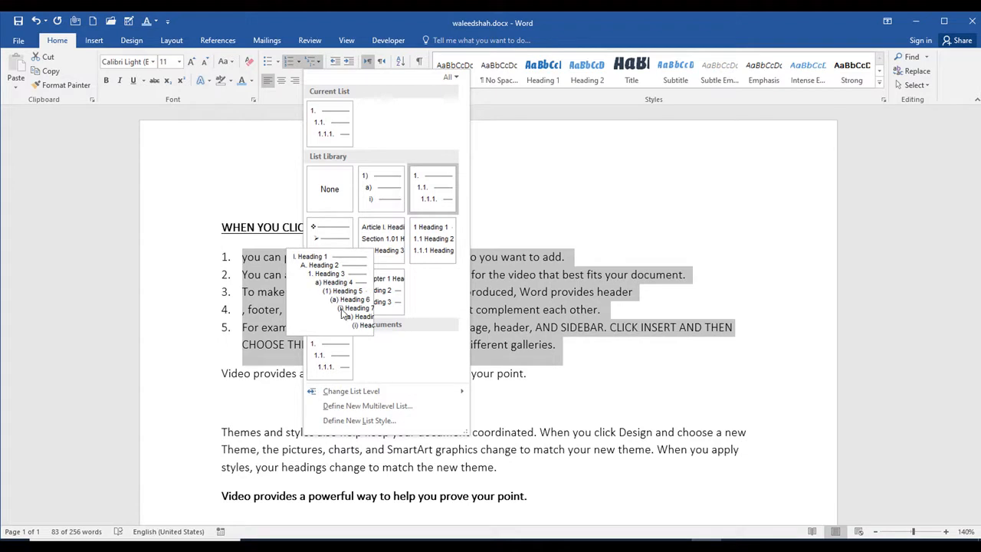
click(393, 420)
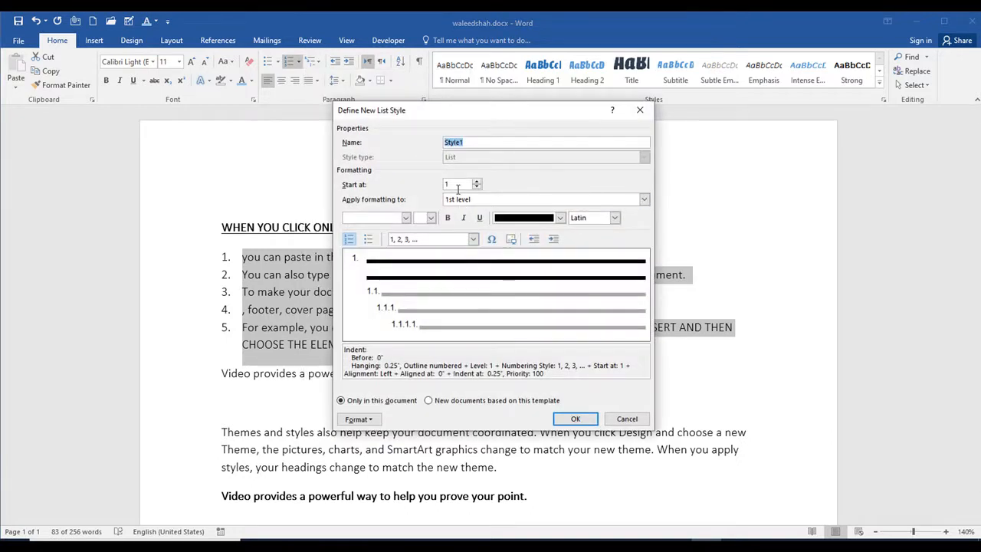
double_click(455, 185)
click(576, 418)
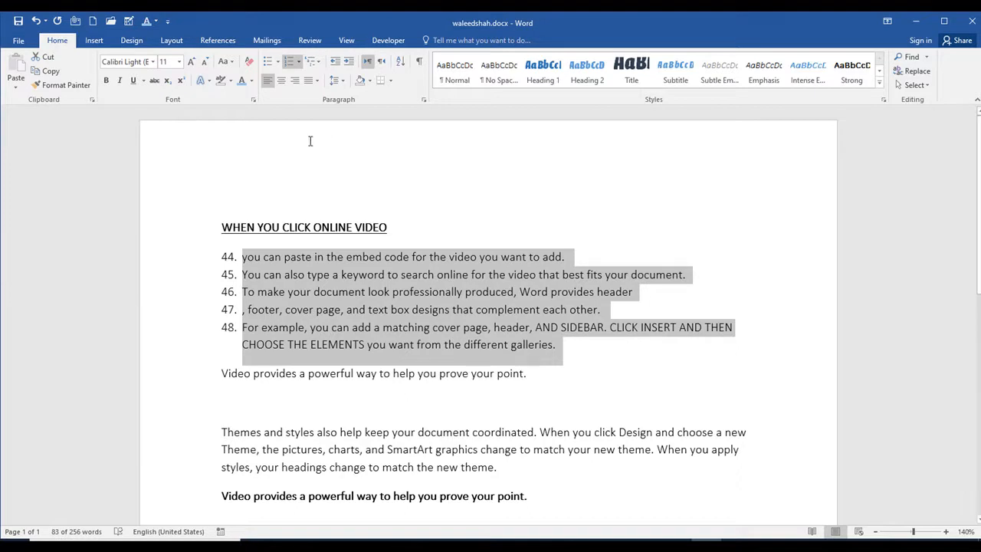
Step: Remove the numbering from the five paragraphs below the heading
click(289, 61)
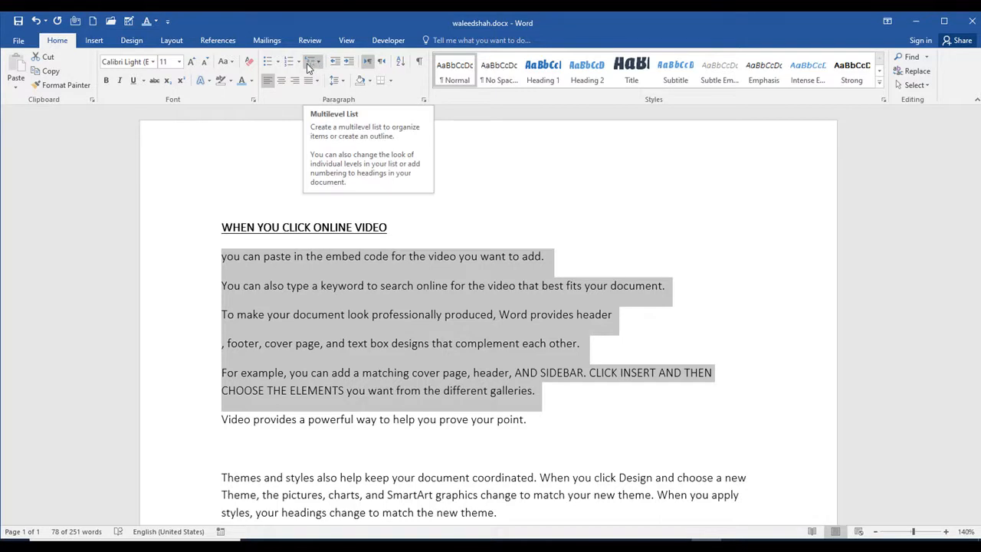
click(312, 227)
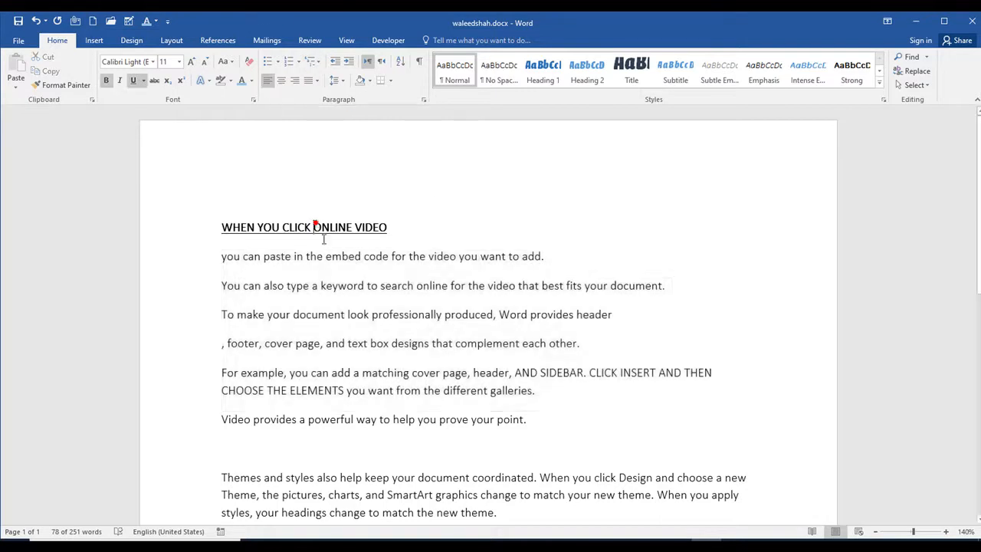
drag(503, 415, 184, 263)
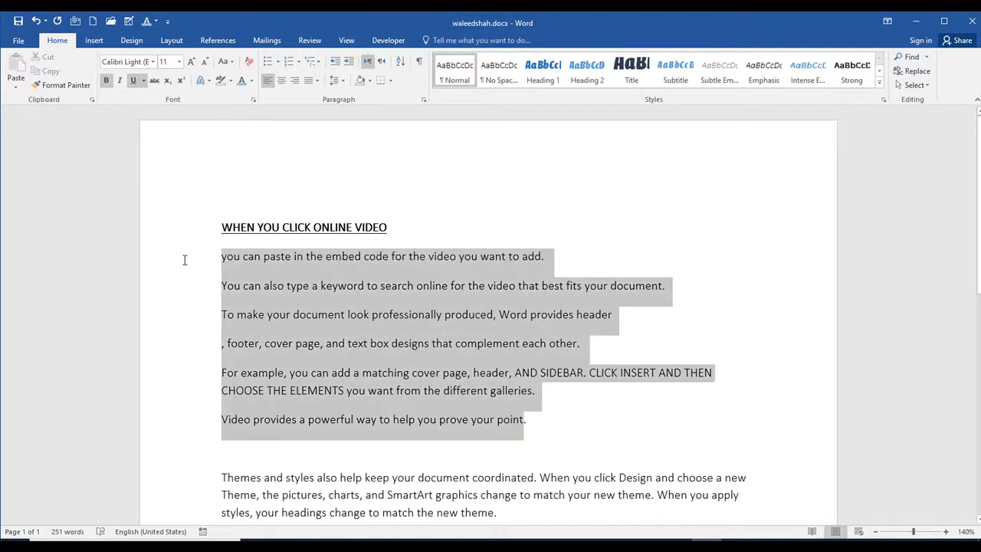
drag(551, 432, 187, 259)
click(436, 344)
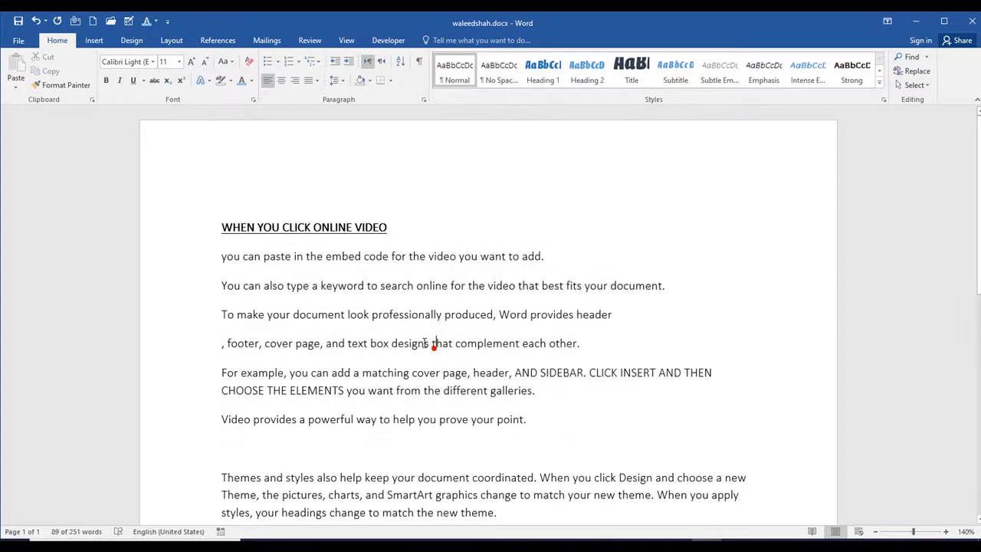
Step: Select the whole paragraph starting "Save time in Word" and centre it
scroll(437, 344, down, 2)
scroll(442, 337, down, 6)
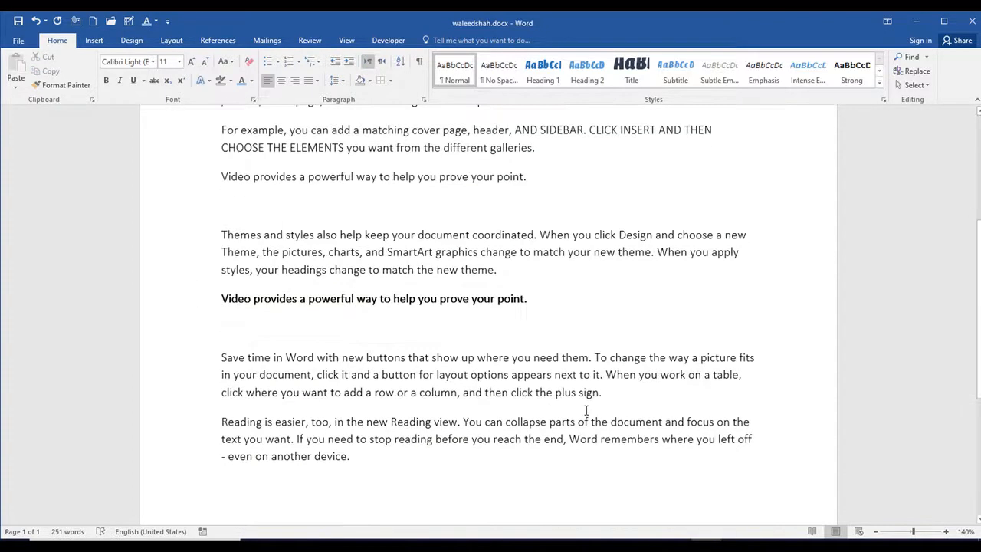
drag(605, 394, 228, 366)
click(228, 366)
drag(618, 393, 221, 360)
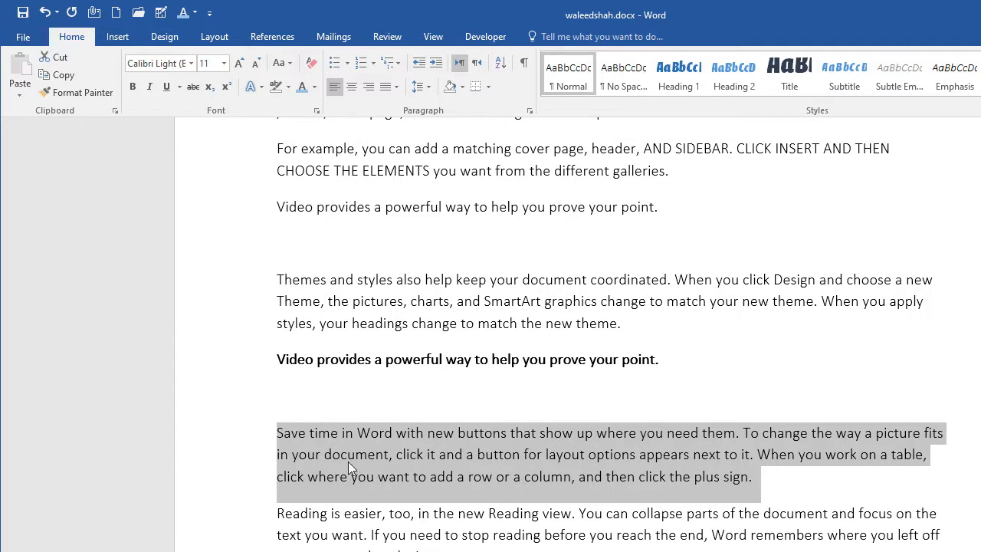
click(245, 439)
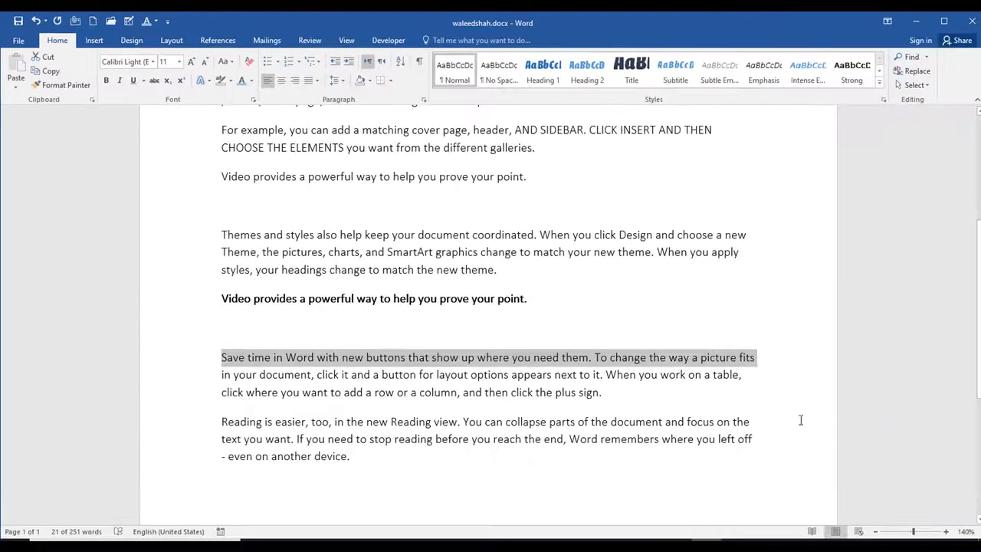
shift+click(655, 395)
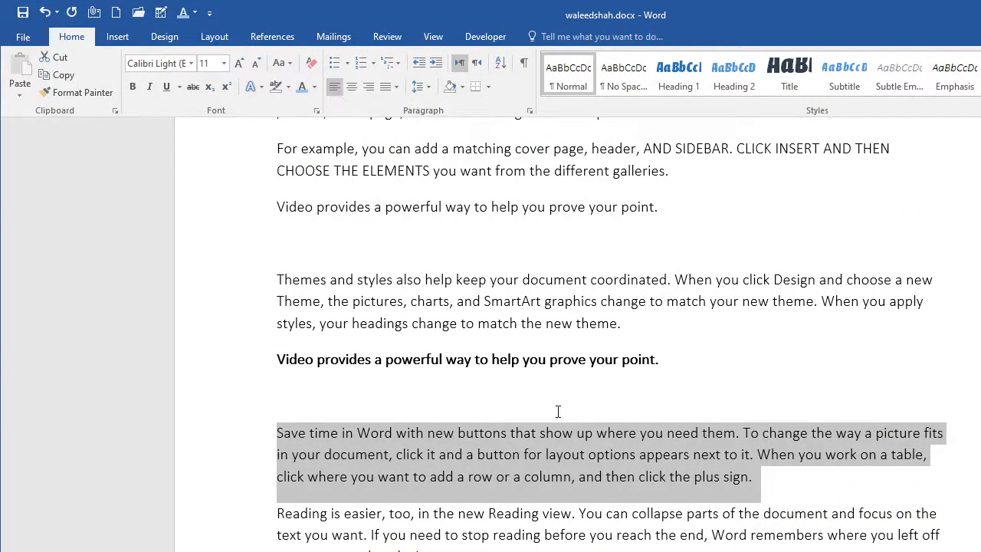
click(336, 88)
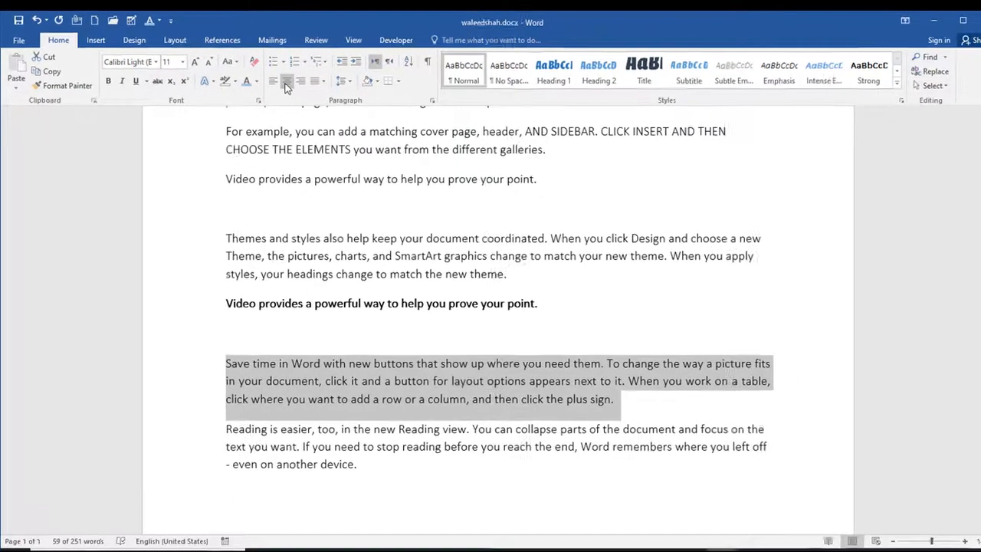
click(351, 88)
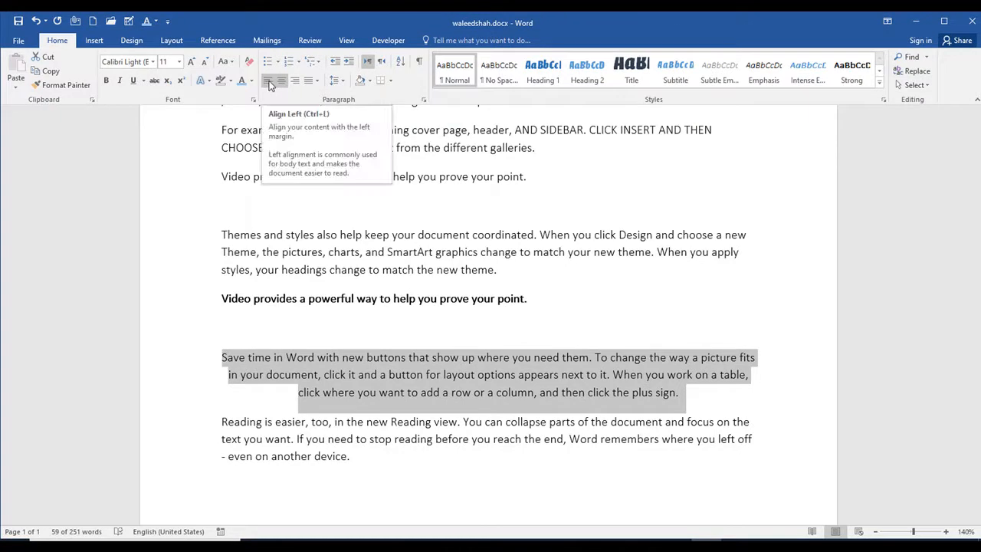
Step: Change the selected paragraph's alignment to left, to right and finally to Justify
click(269, 83)
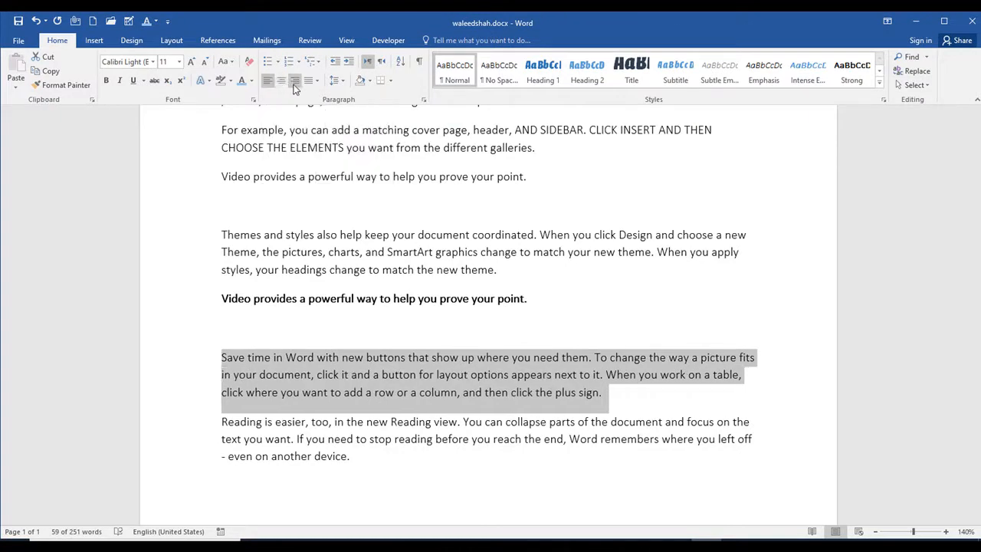
click(294, 81)
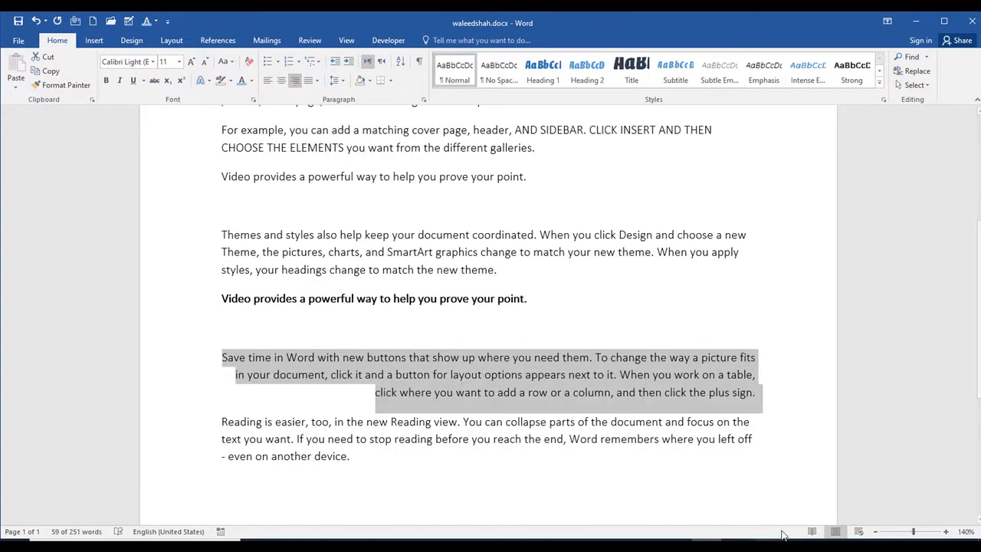
click(315, 81)
click(323, 95)
Step: Reselect the "Save time in Word" paragraph and set its alignment to Justify Medium
drag(627, 397, 61, 358)
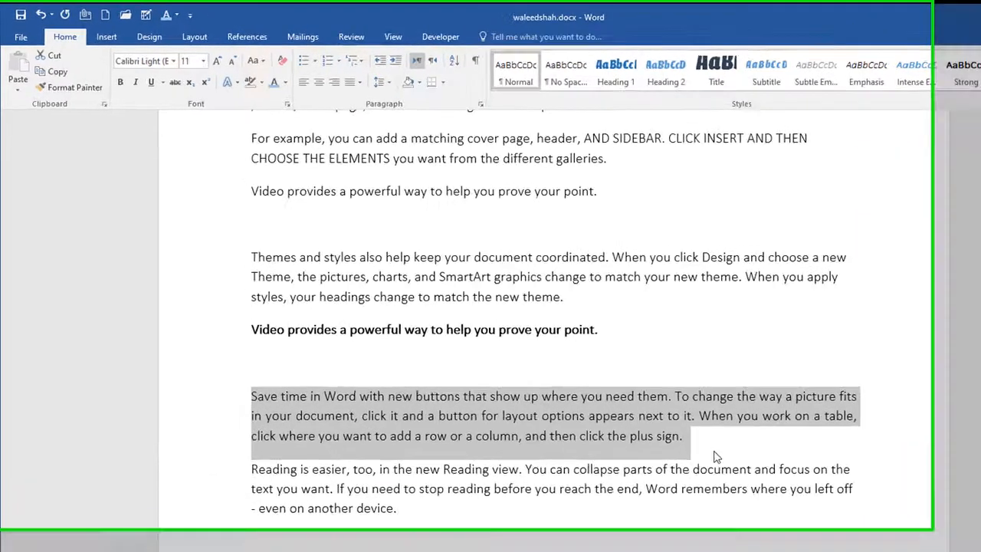
drag(73, 415, 128, 422)
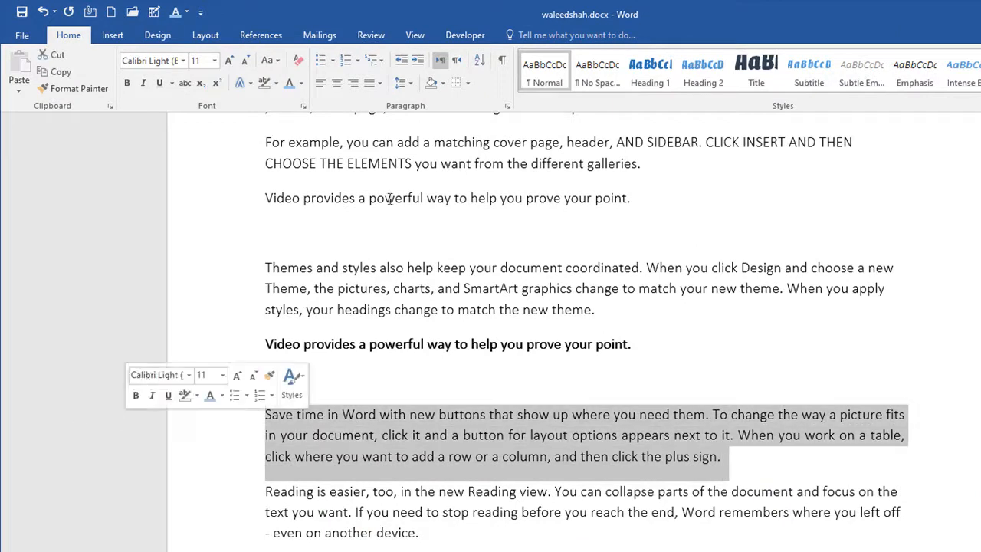
click(379, 86)
click(397, 134)
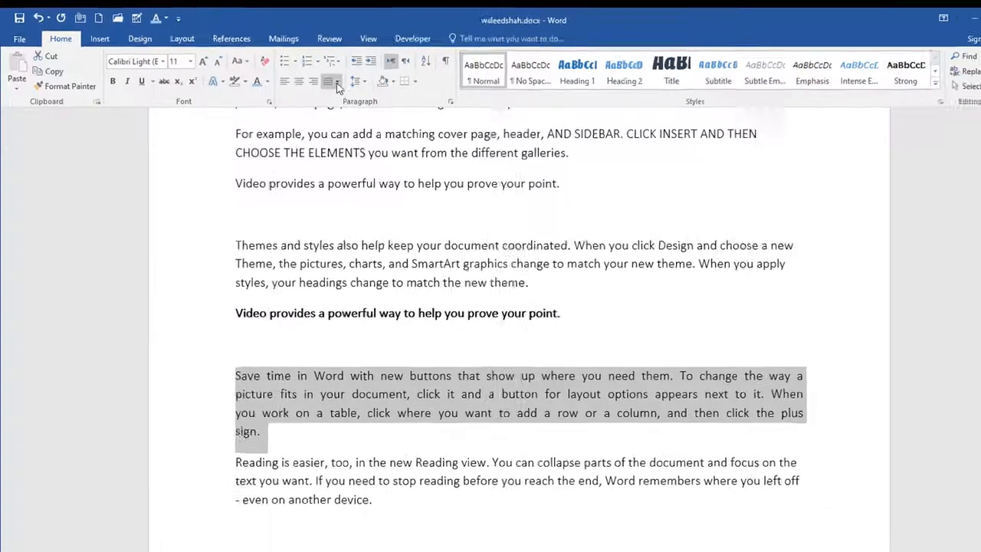
Step: Examine the spacing between the words in the "Save time in Word" paragraph
click(380, 83)
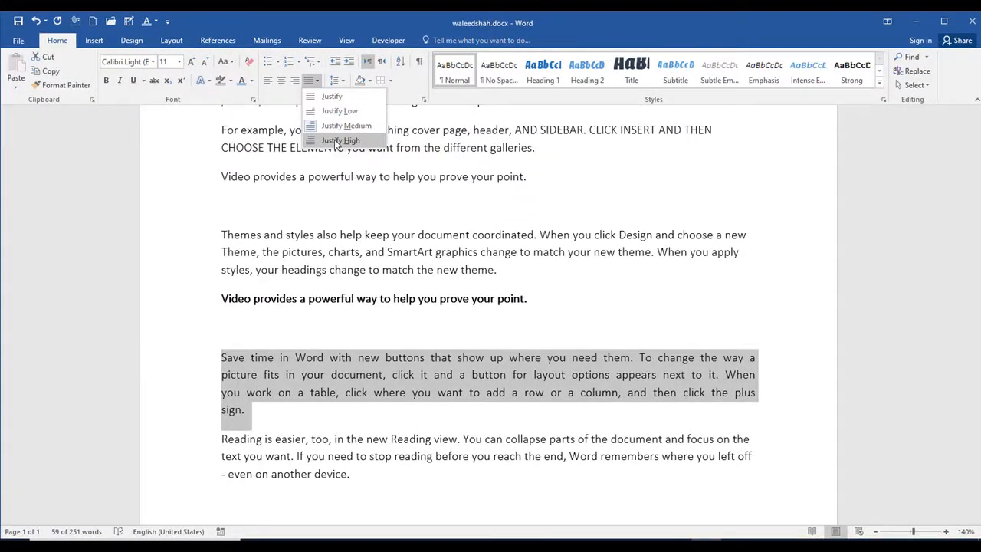
click(313, 423)
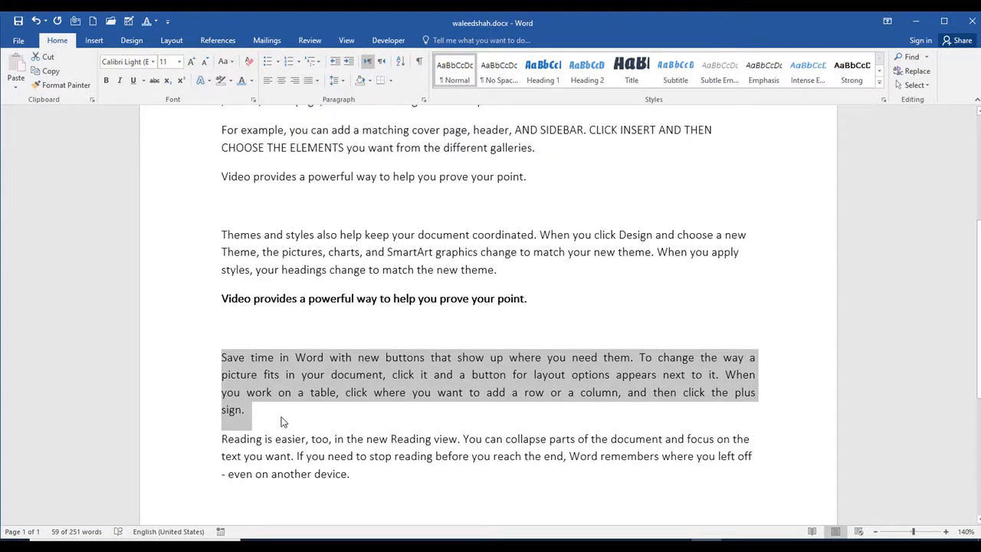
click(280, 415)
drag(280, 414, 225, 358)
click(282, 409)
click(249, 358)
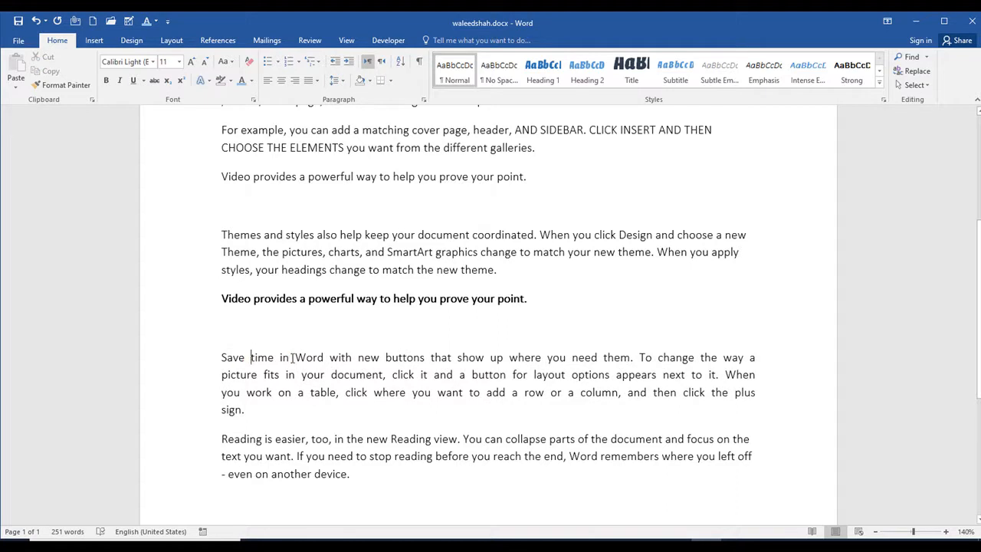
click(293, 358)
click(474, 358)
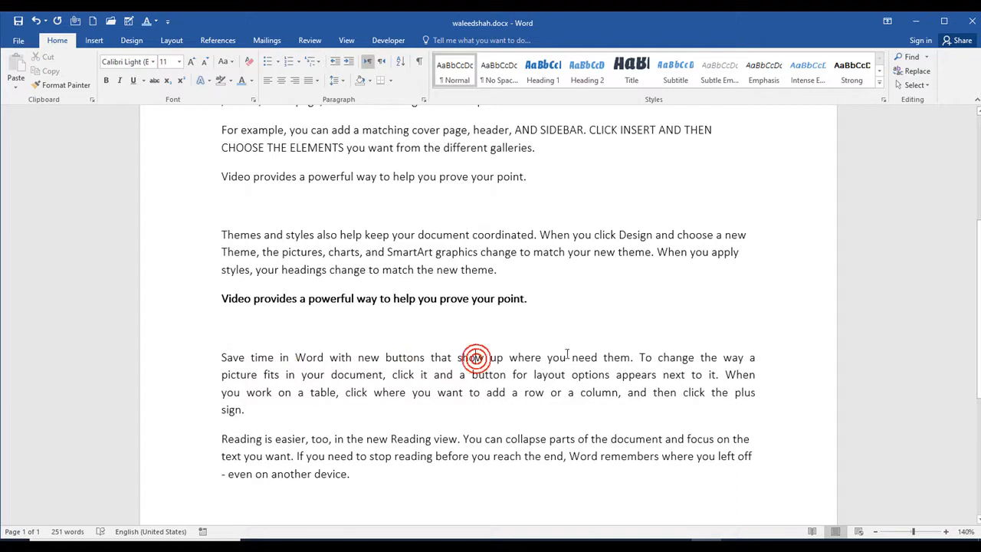
Step: Select the "Save time in Word" paragraph, set its alignment to Justify High and reselect it to inspect the word spacing
drag(266, 431, 193, 343)
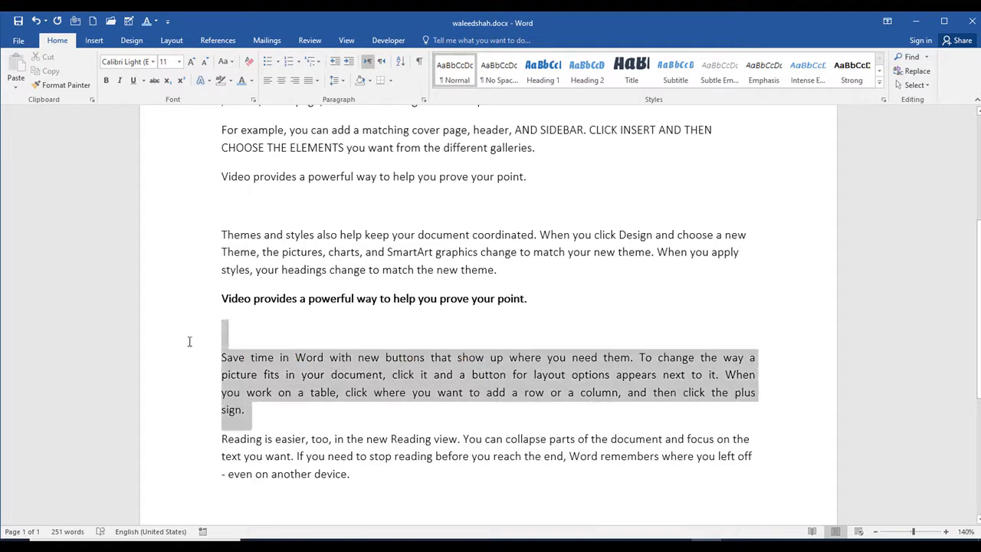
click(317, 83)
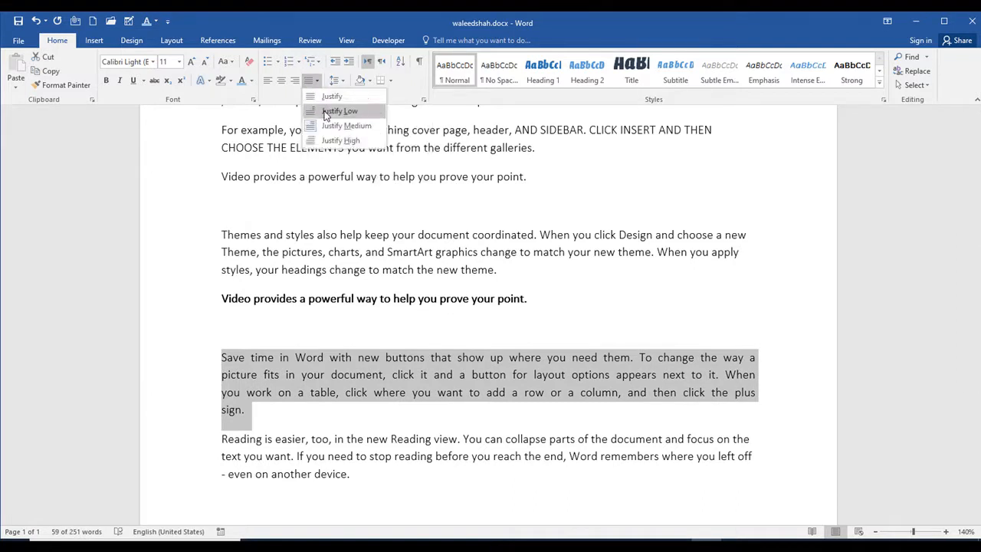
click(331, 143)
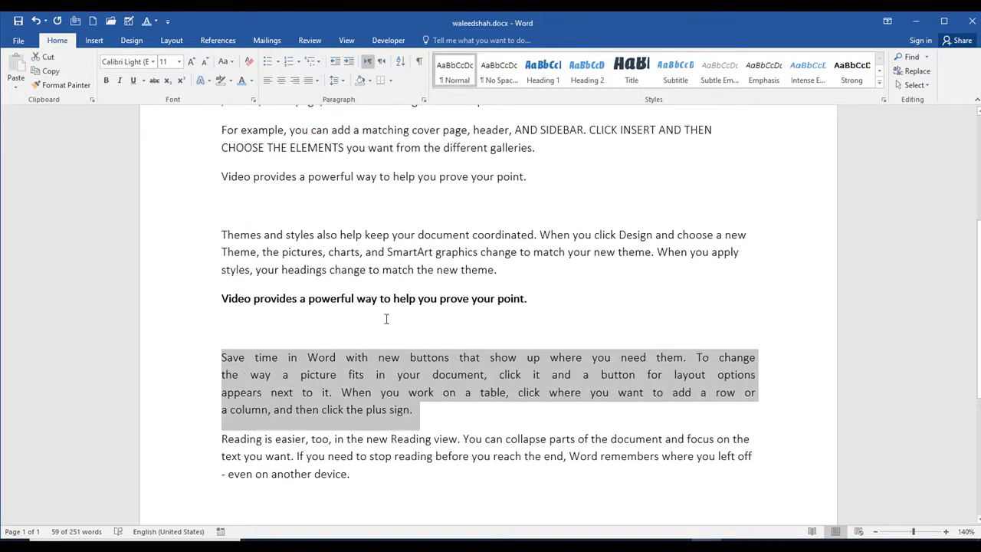
click(413, 414)
drag(434, 411, 221, 357)
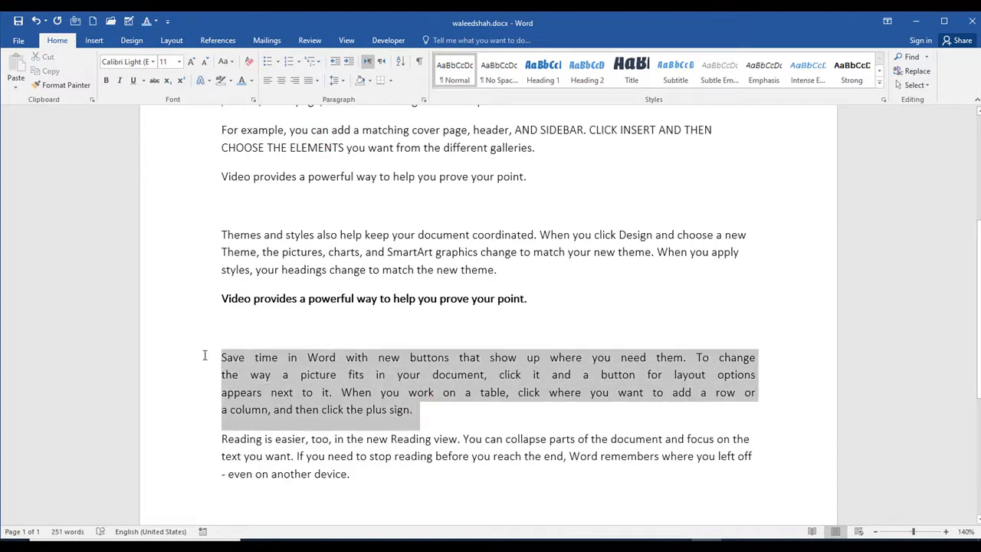
click(614, 413)
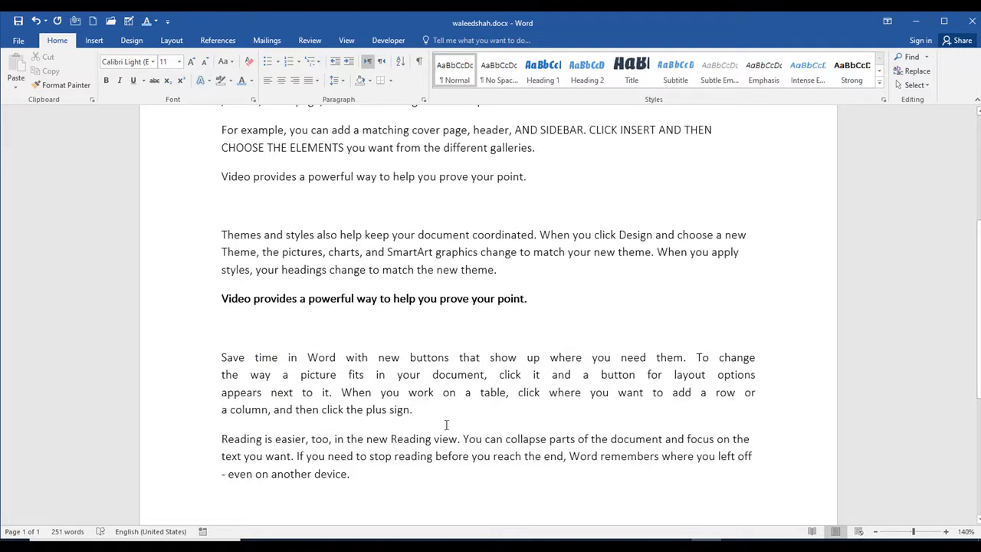
Step: Reselect the whole "Save time in Word" paragraph, briefly show the on-screen keyboard, and centre the paragraph
click(757, 358)
click(220, 357)
shift+click(422, 426)
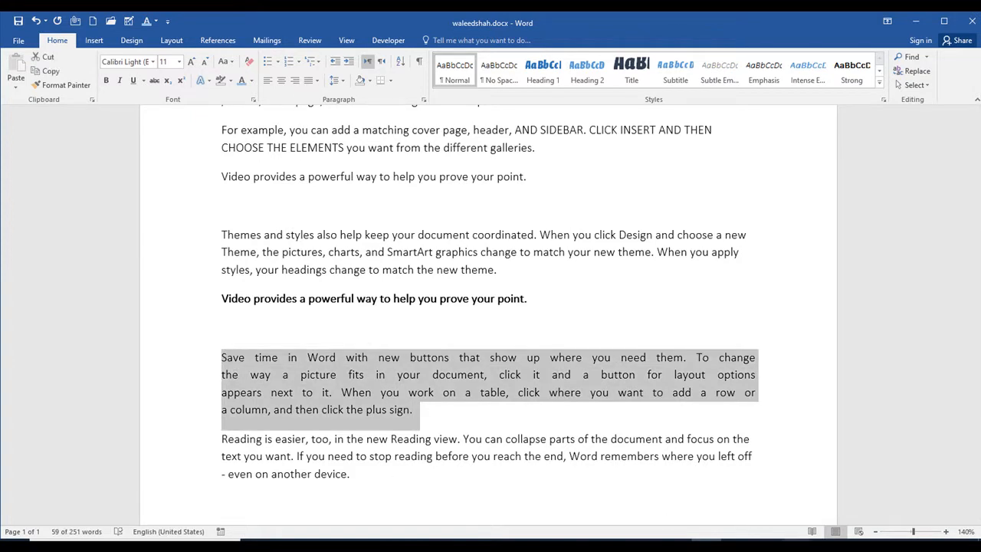
click(795, 541)
click(92, 373)
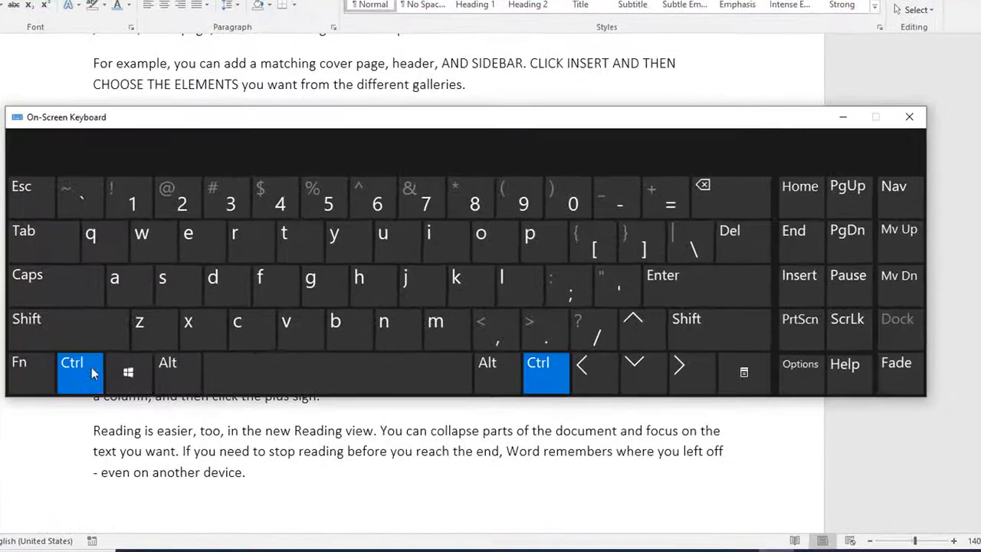
click(409, 299)
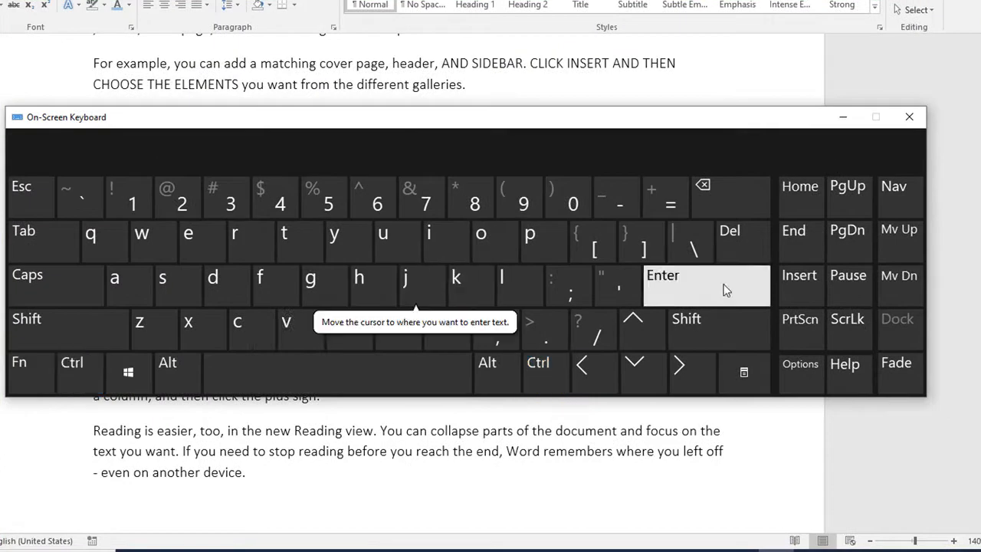
click(843, 116)
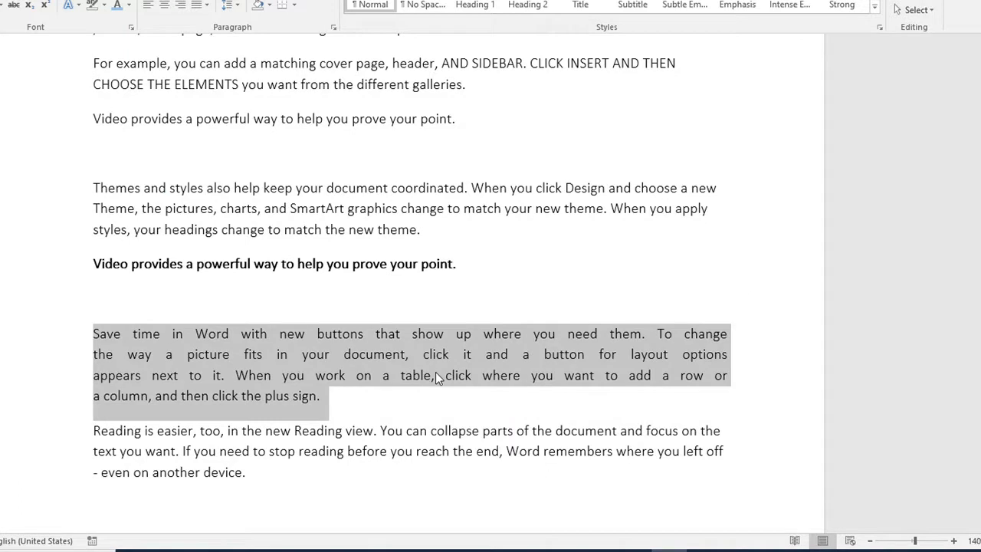
key(ctrl+e)
Step: Bring up the on-screen keyboard to point out the Ctrl and E keys for centring, and minimise it
click(775, 550)
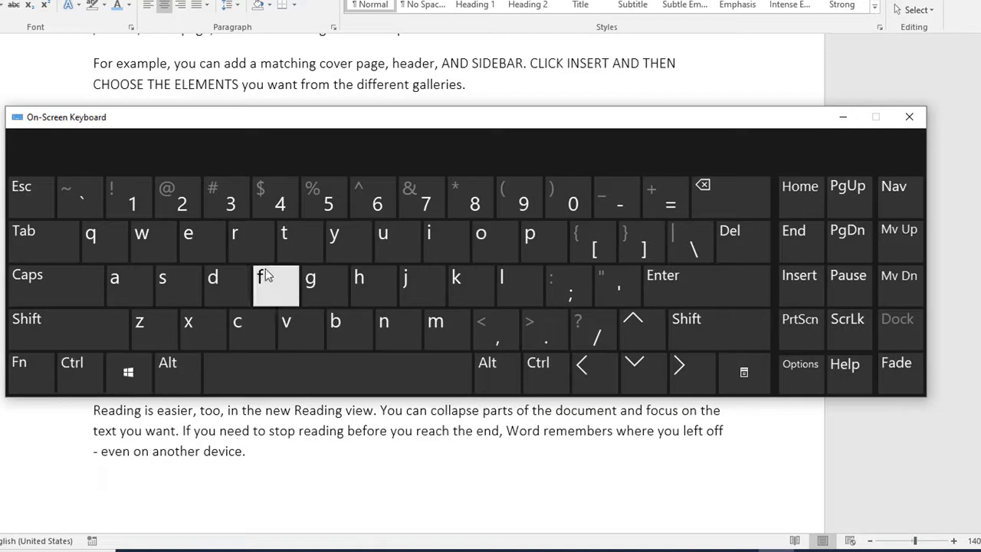
click(80, 367)
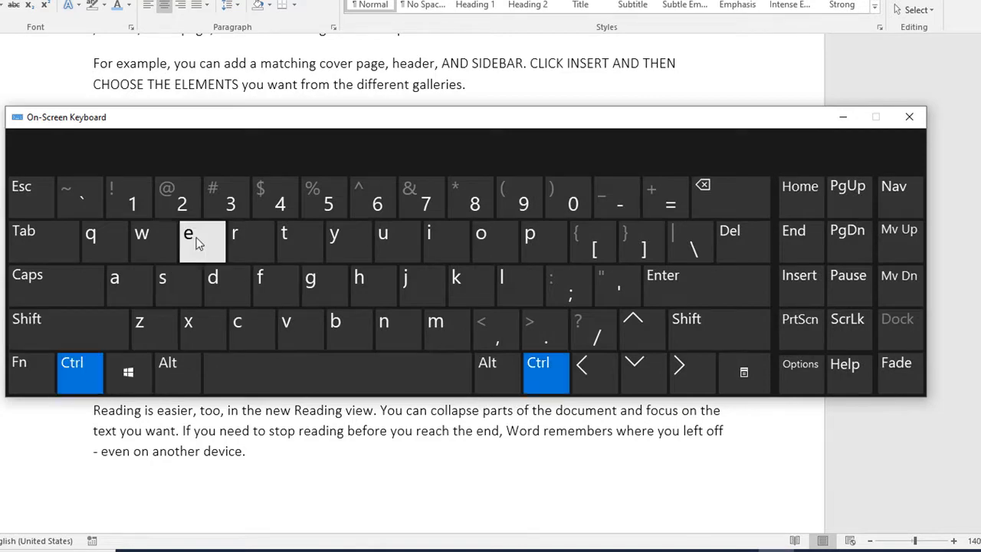
click(842, 117)
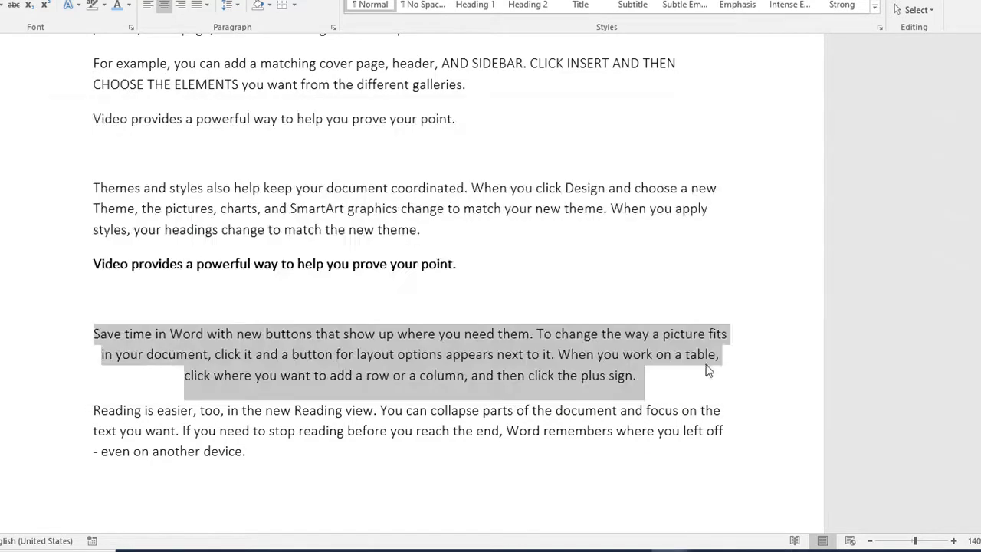
Step: Align the "Save time in Word" paragraph to the right and finally to the left, and clear the selection
drag(658, 374, 103, 345)
key(ctrl+r)
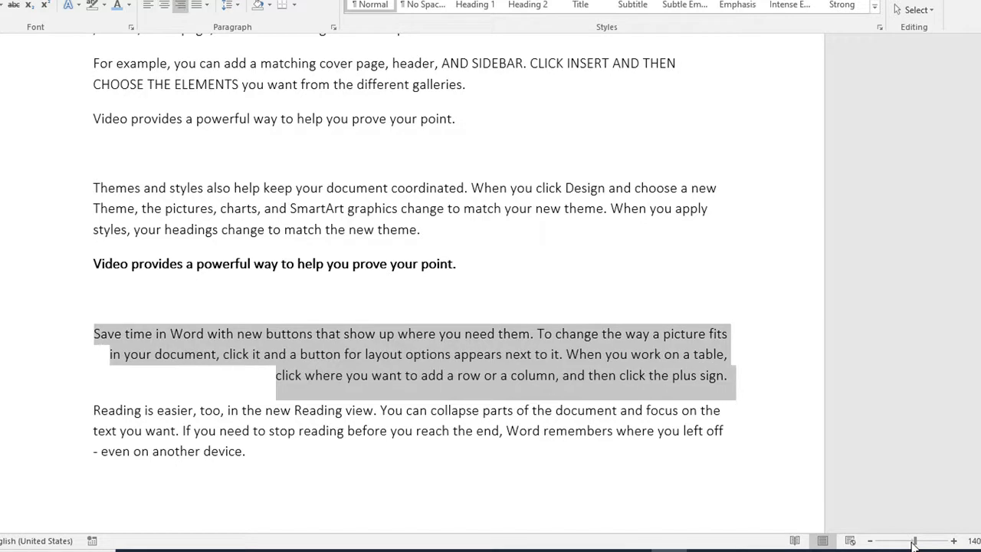
key(ctrl+l)
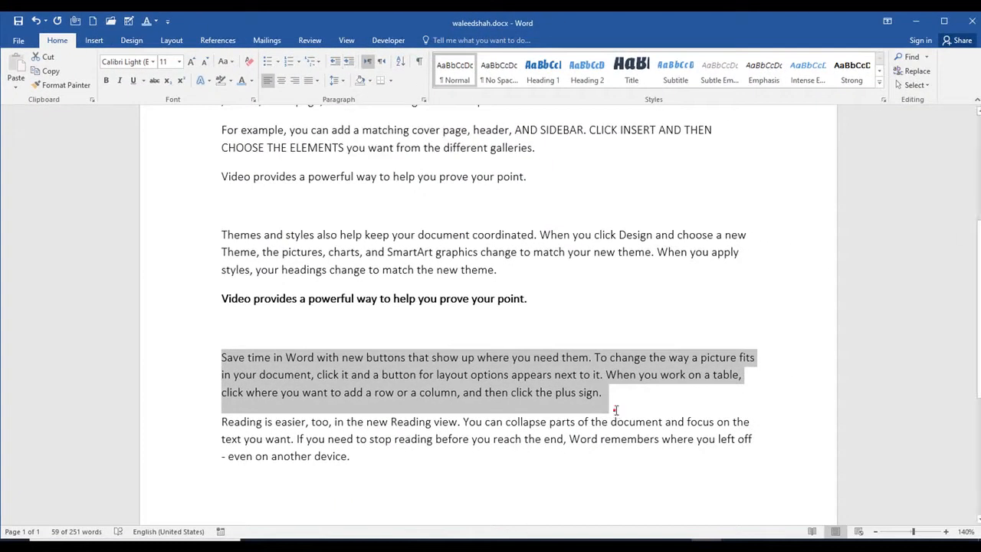
click(613, 413)
Step: Select the "Save time in Word" and "Reading is easier" paragraphs and increase their indent by four levels
drag(221, 357, 715, 454)
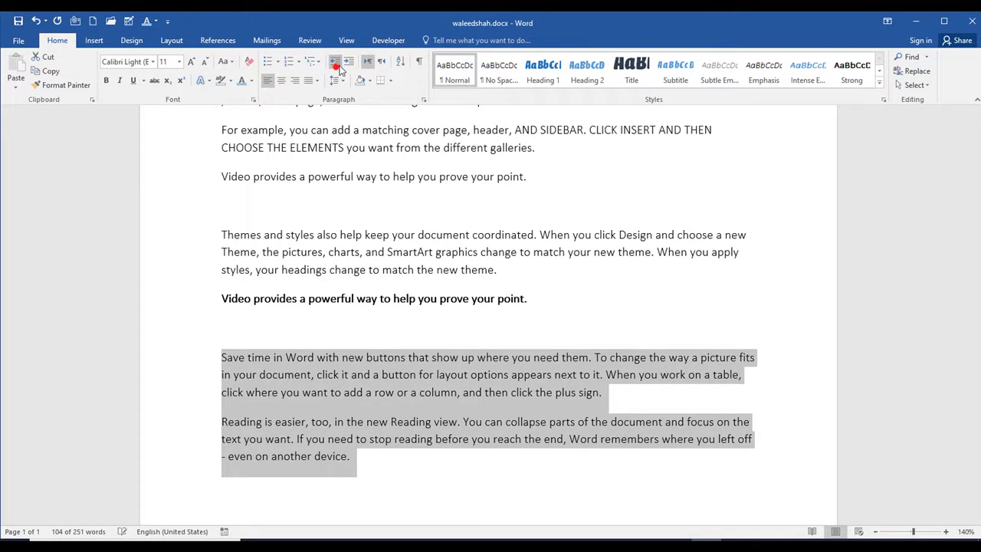
click(351, 438)
drag(357, 461, 217, 354)
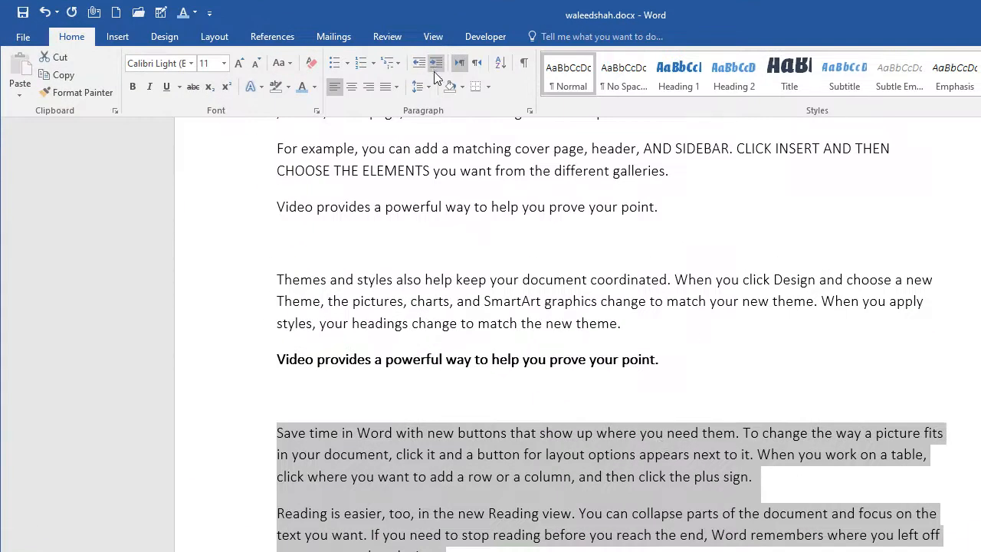
click(435, 64)
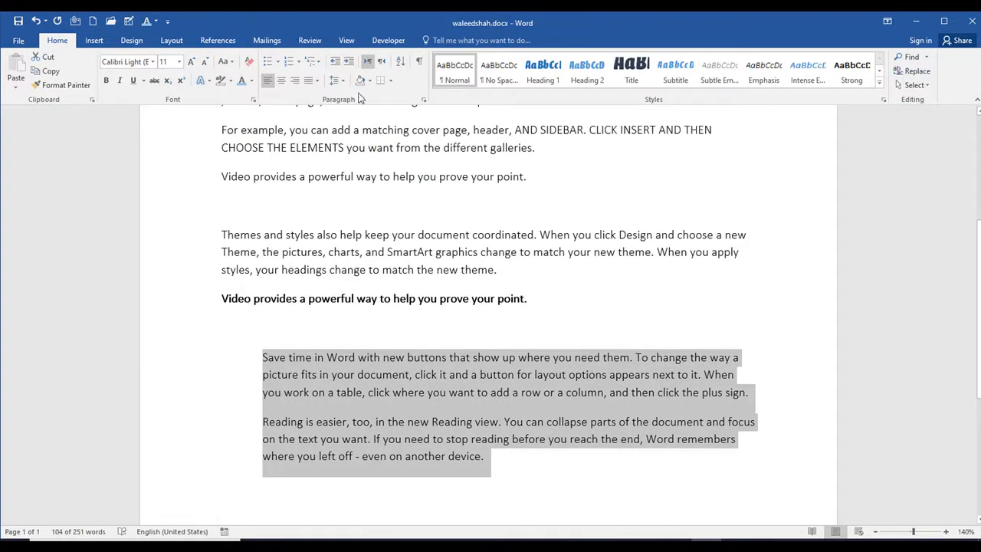
click(350, 66)
click(350, 66)
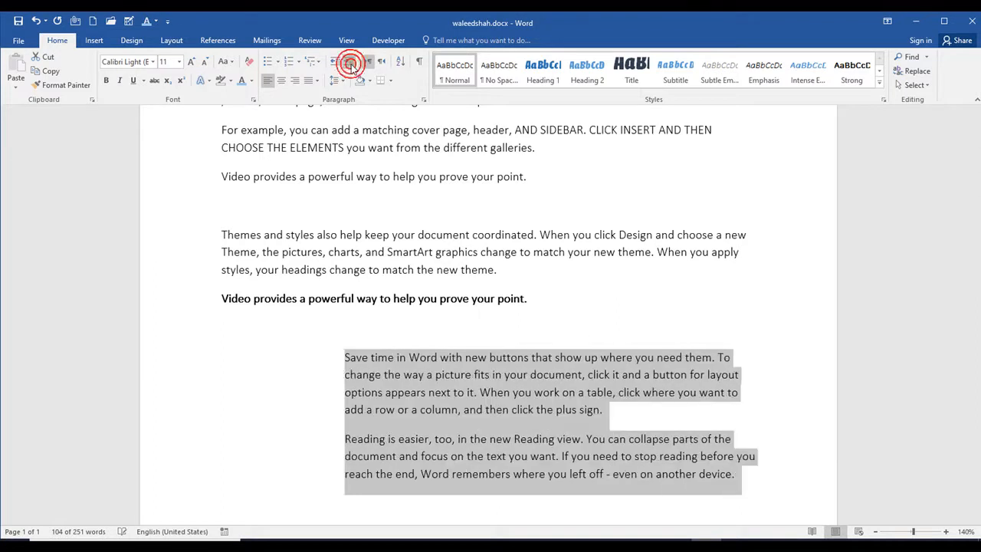
click(351, 66)
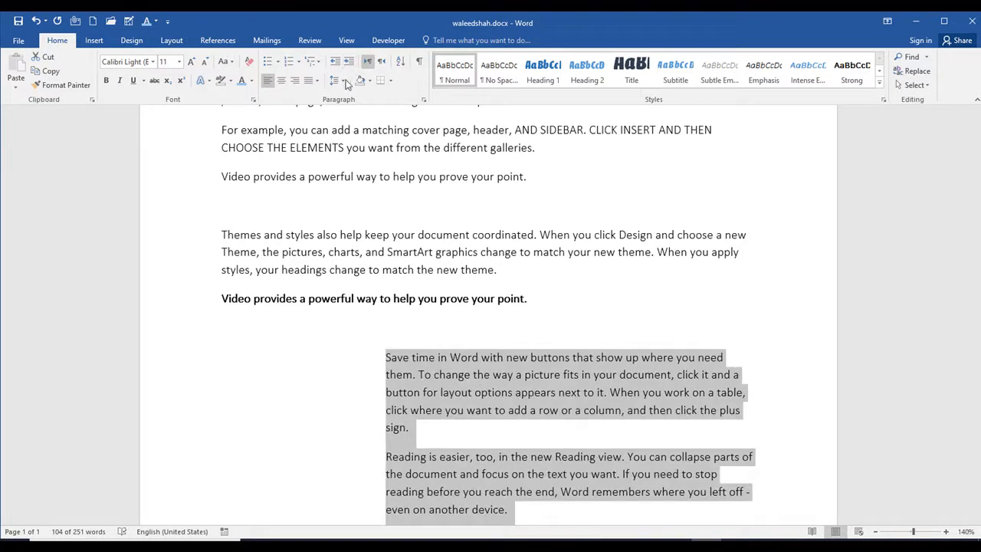
scroll(523, 460, down, 5)
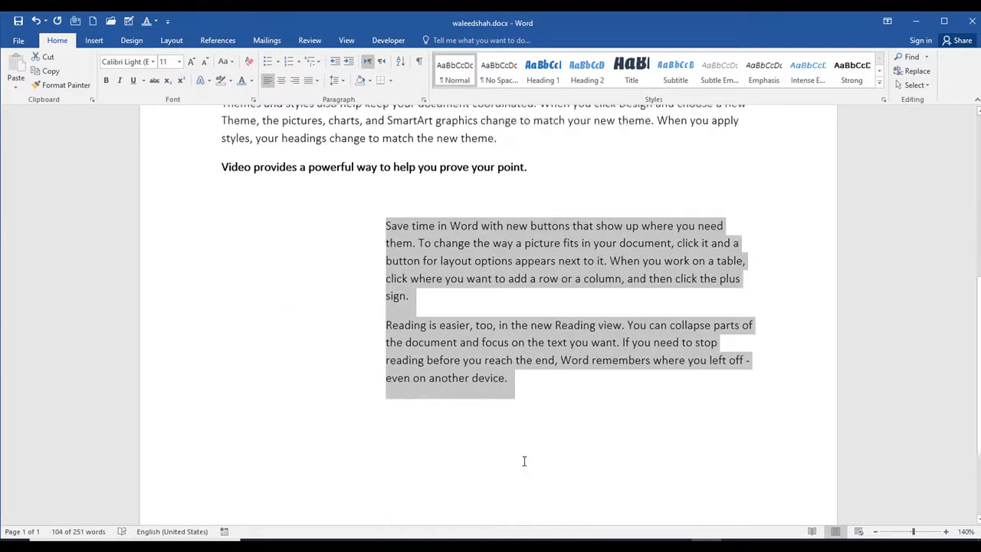
scroll(482, 346, up, 3)
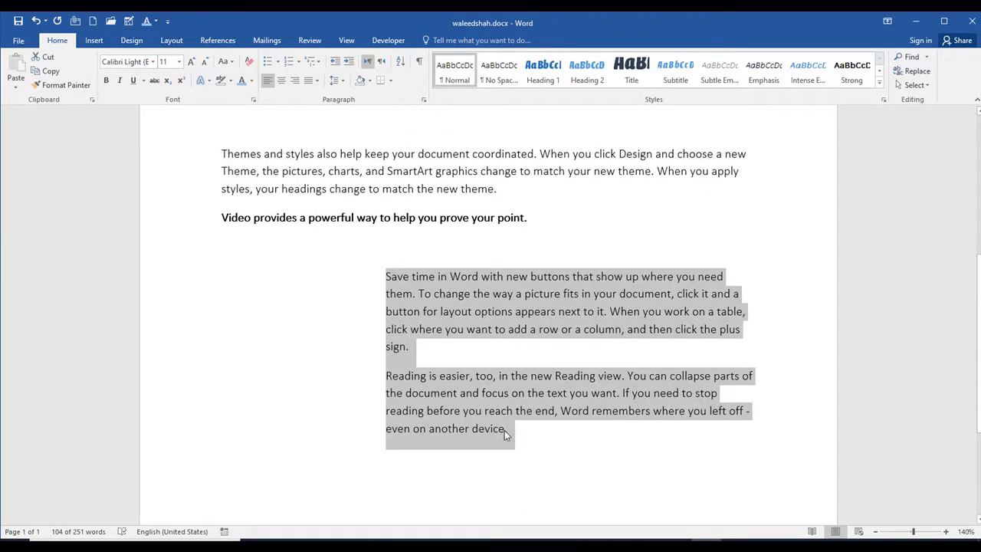
click(305, 297)
drag(252, 286, 310, 312)
click(310, 310)
drag(385, 278, 429, 449)
click(517, 442)
Step: Select all the text in the document and increase its indent by two levels
drag(516, 439, 221, 83)
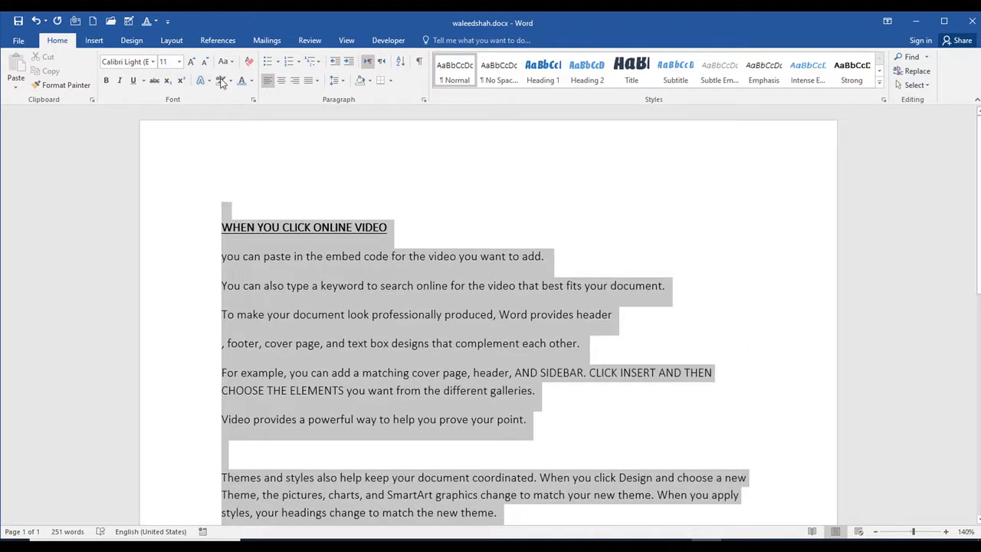
click(348, 62)
click(347, 63)
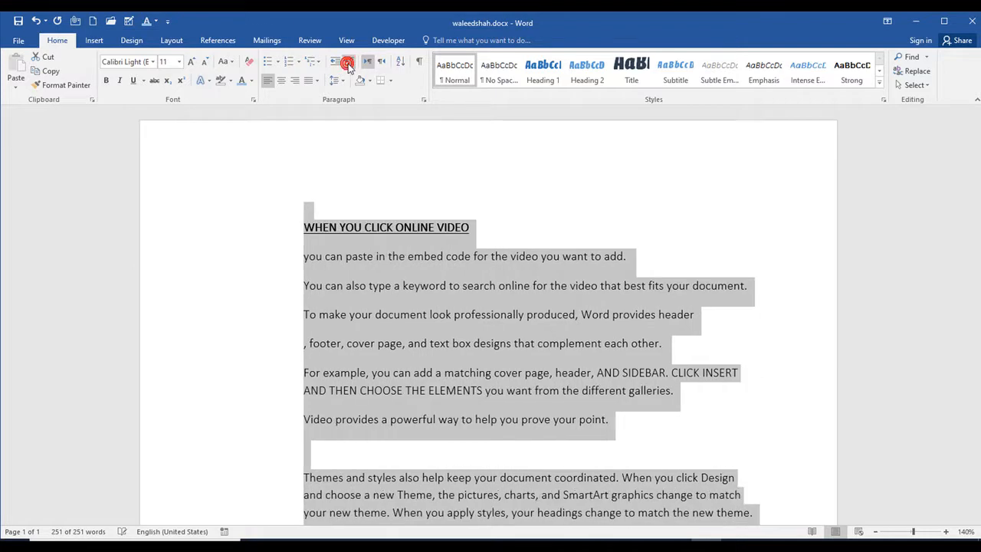
scroll(431, 414, down, 5)
scroll(431, 413, up, 5)
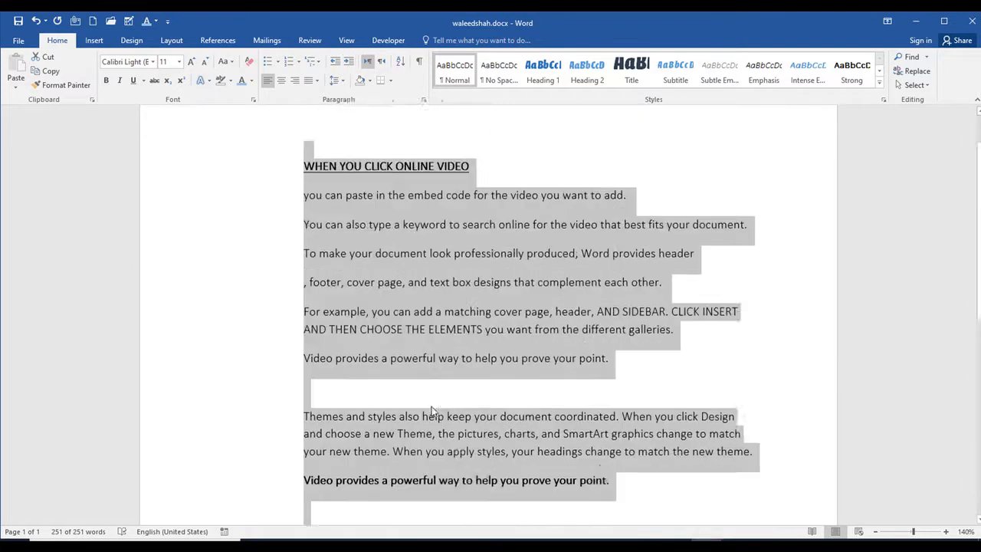
scroll(431, 406, down, 1)
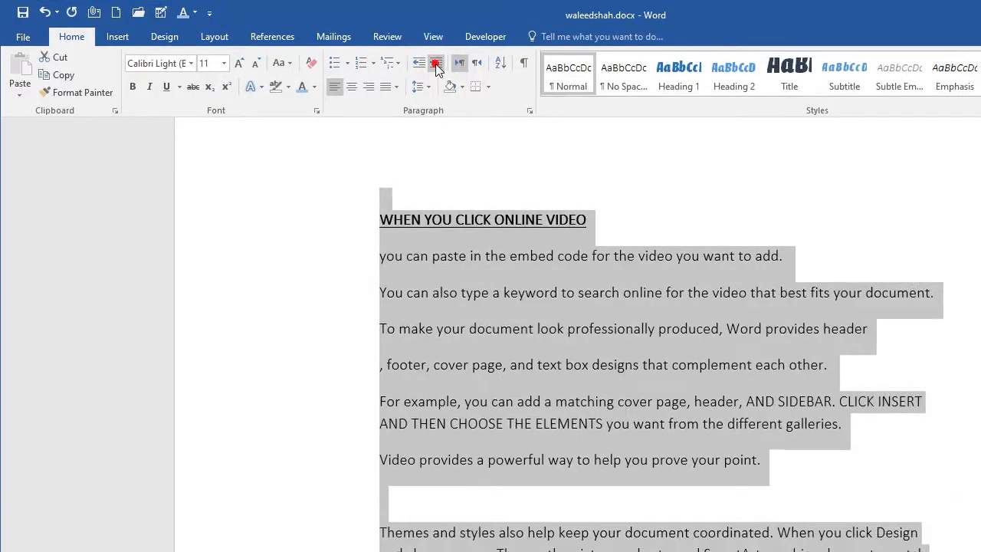
click(436, 66)
scroll(532, 407, down, 6)
scroll(548, 458, up, 5)
Step: Decrease the indent of the whole selected text by two levels and clear the selection
click(414, 66)
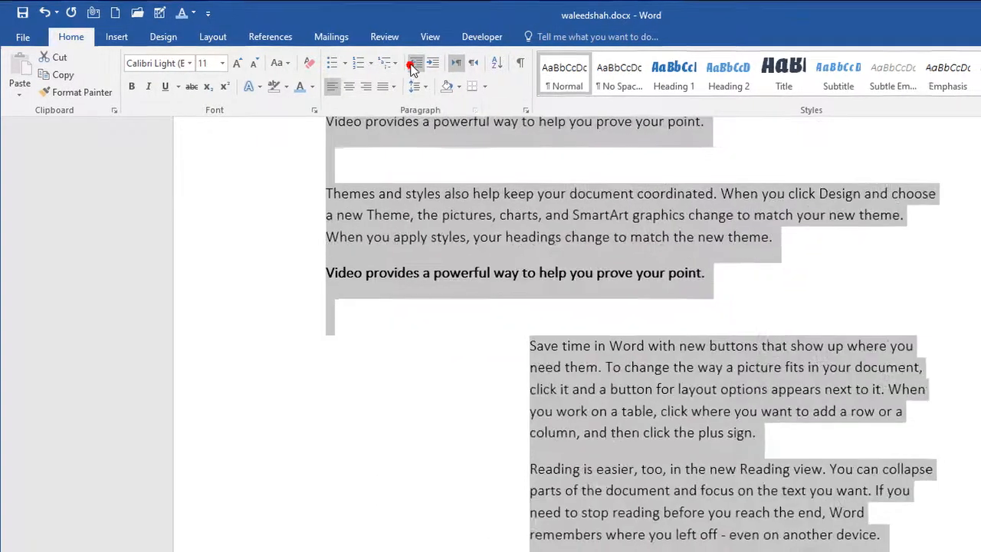
click(414, 67)
click(475, 521)
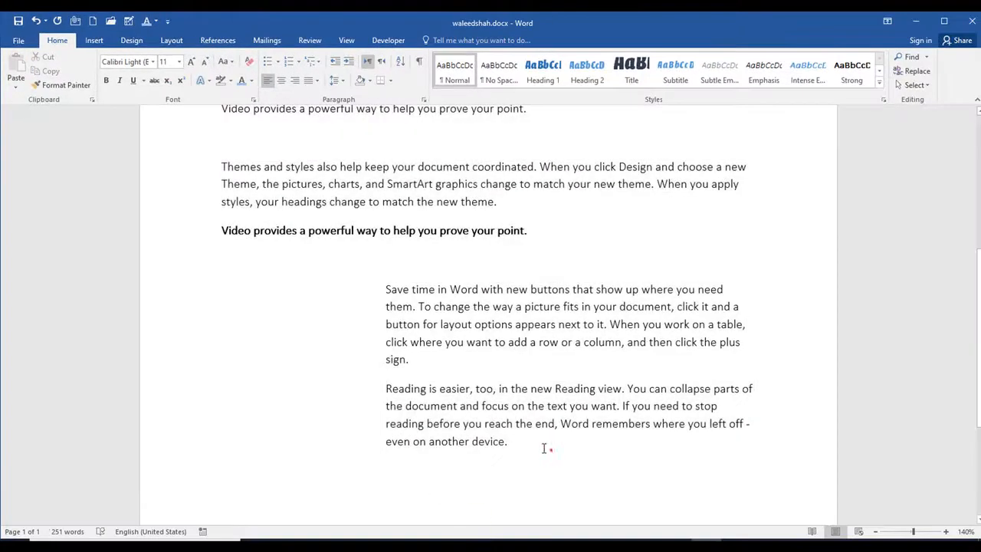
Step: Reselect the "Save time in Word" and "Reading is easier" paragraphs and decrease their indent by four levels, back to the margin
drag(551, 451, 367, 273)
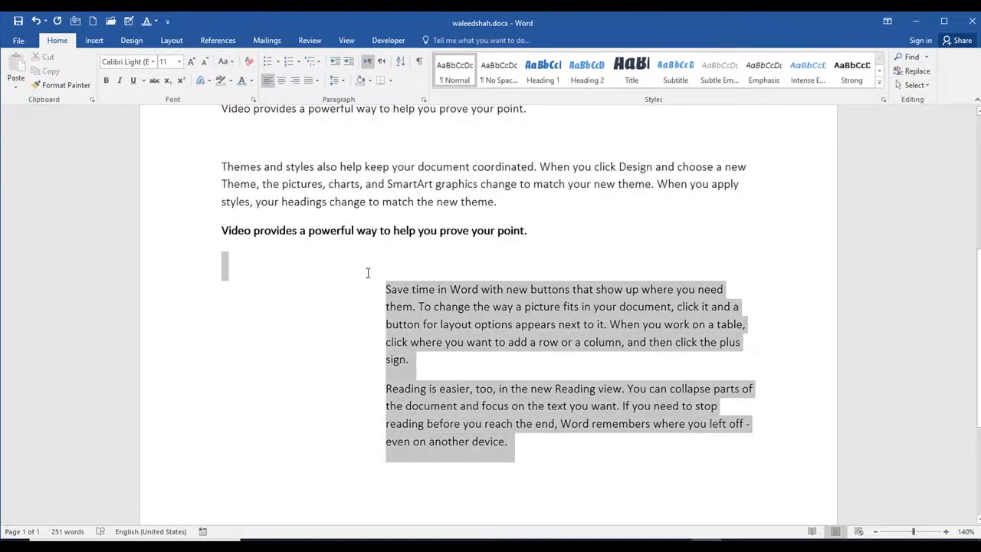
click(337, 67)
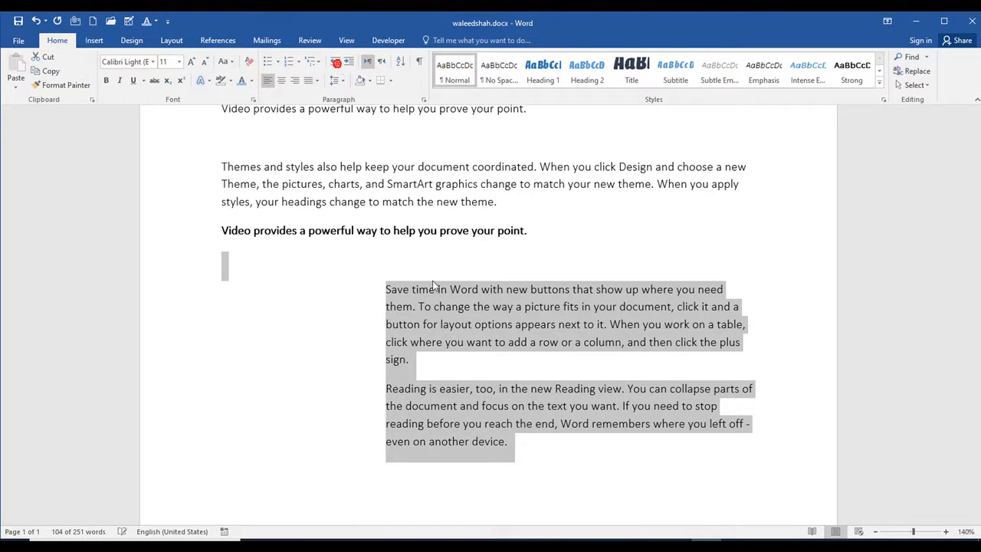
click(455, 391)
drag(521, 455, 385, 285)
click(337, 65)
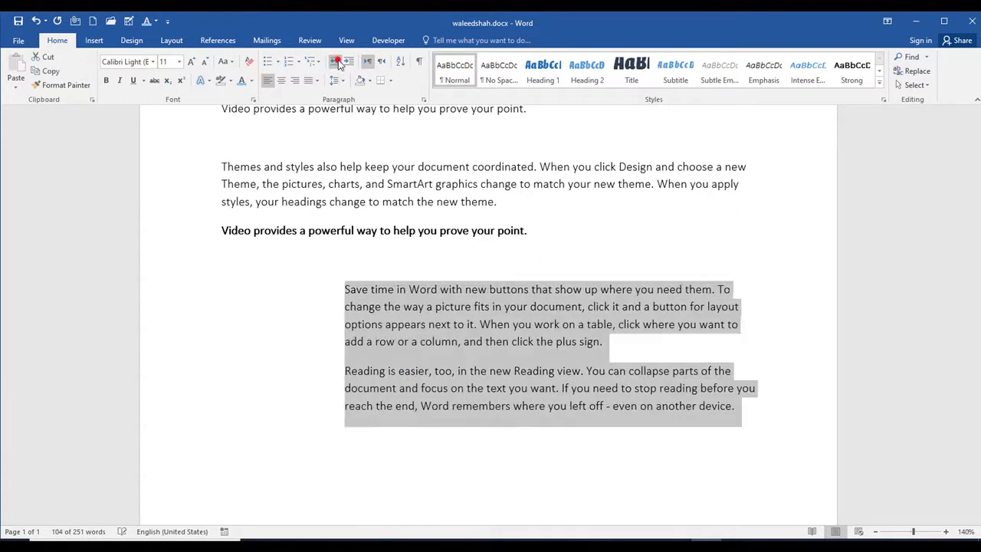
click(337, 64)
click(337, 64)
click(337, 64)
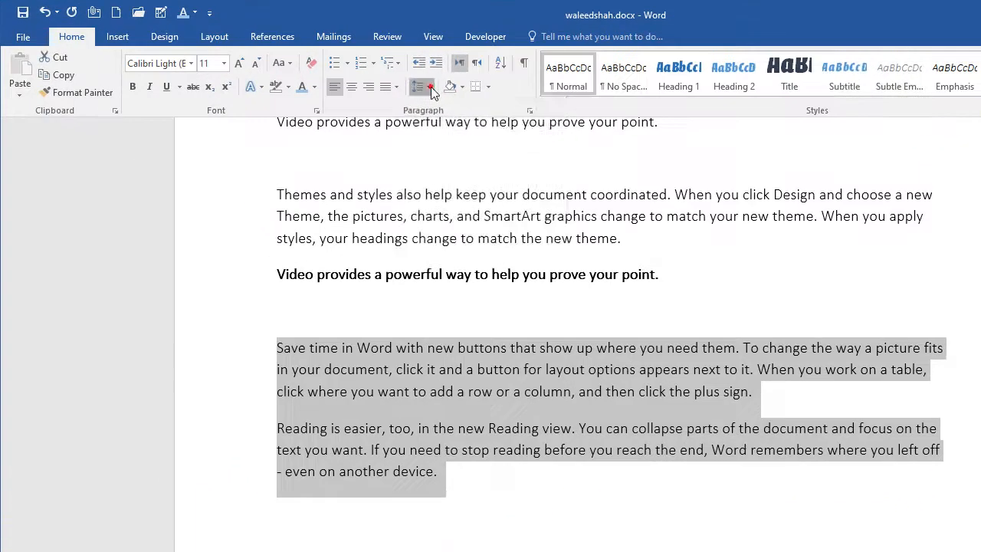
Step: Select the text from "styles, your headings" through the end of the document and set its line spacing to 1.0
click(343, 81)
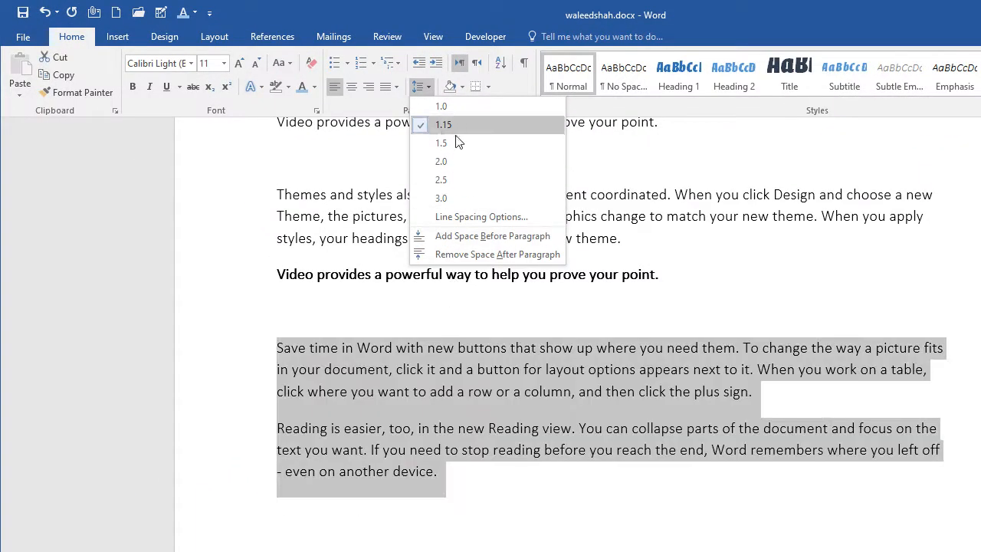
click(469, 484)
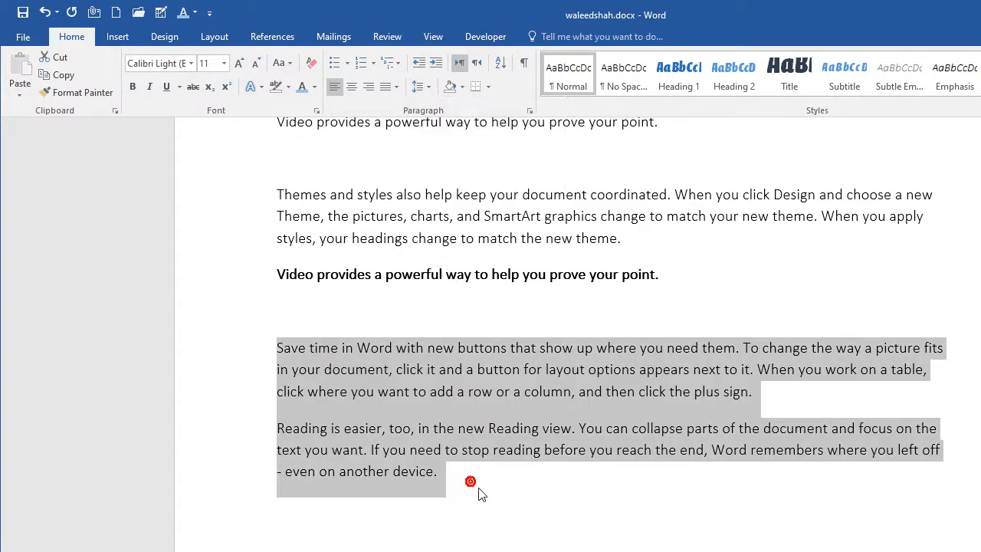
click(376, 350)
drag(455, 482, 293, 235)
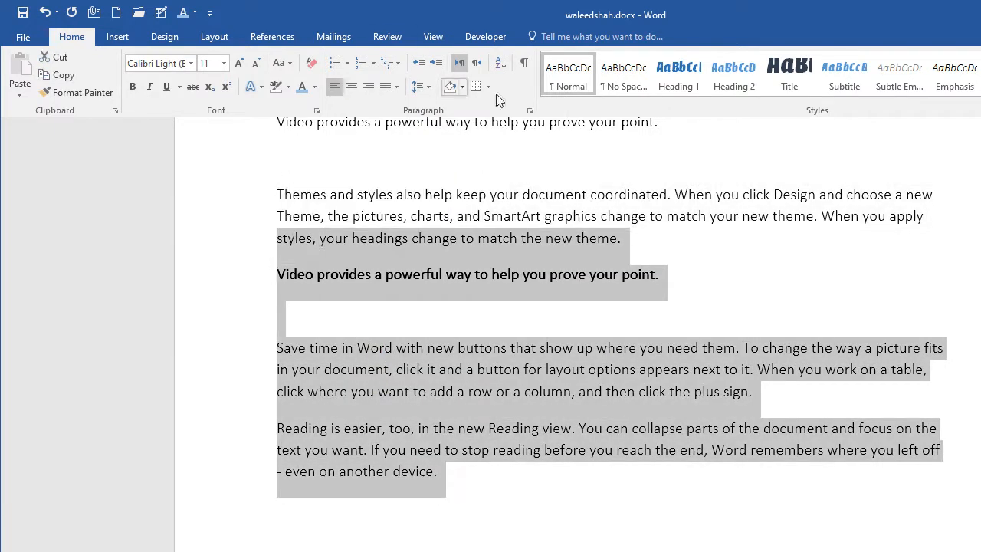
click(430, 91)
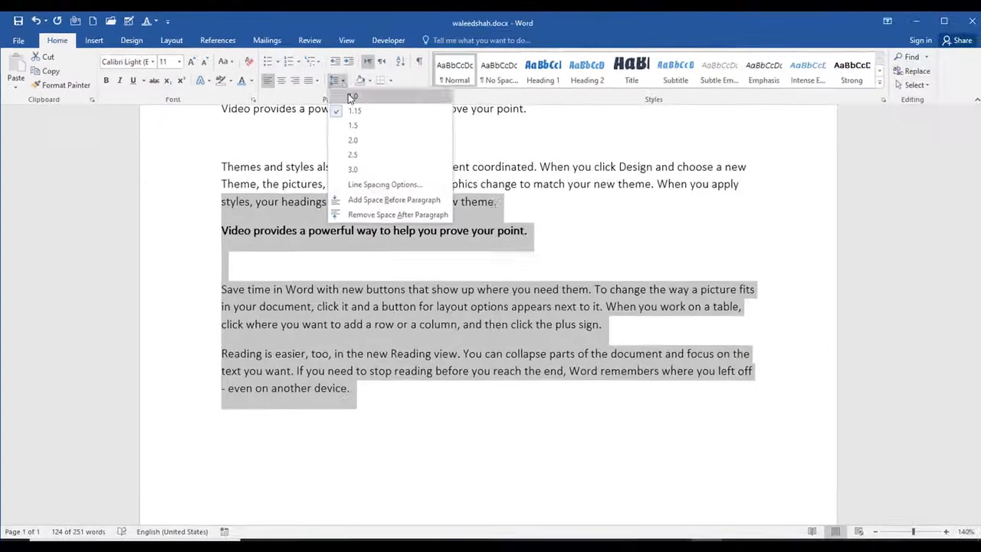
click(431, 106)
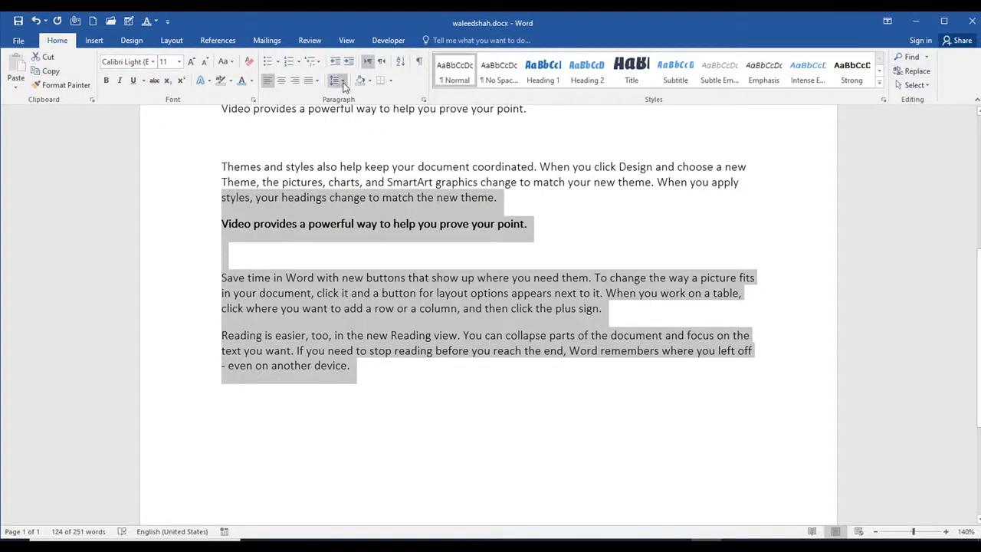
Step: Try 1.15 line spacing on the selected text, and settle on 2.5
click(338, 80)
click(354, 113)
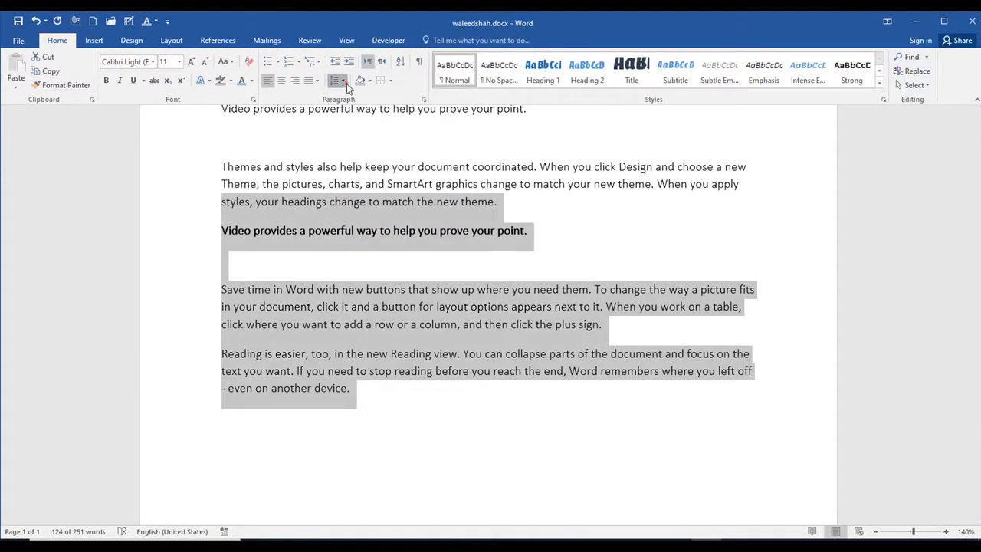
click(339, 80)
click(355, 157)
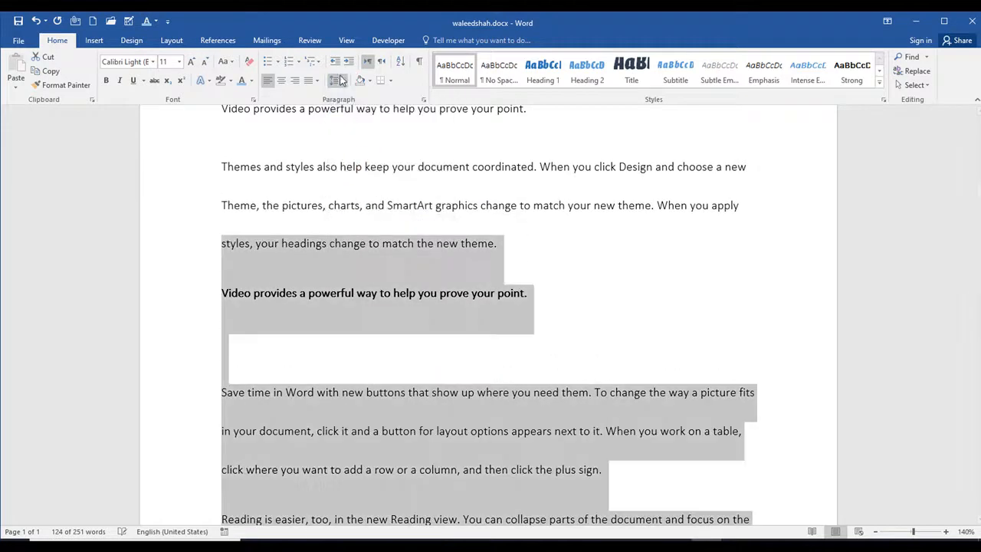
Step: In the line spacing options, set the after-text indent to -0.2" and the spacing after paragraphs to 6 pt
click(338, 81)
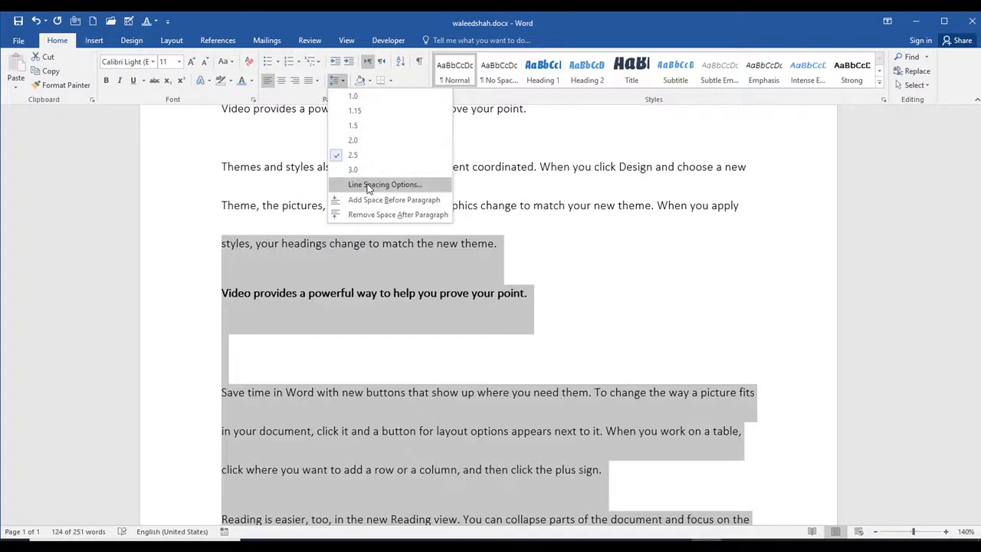
click(369, 185)
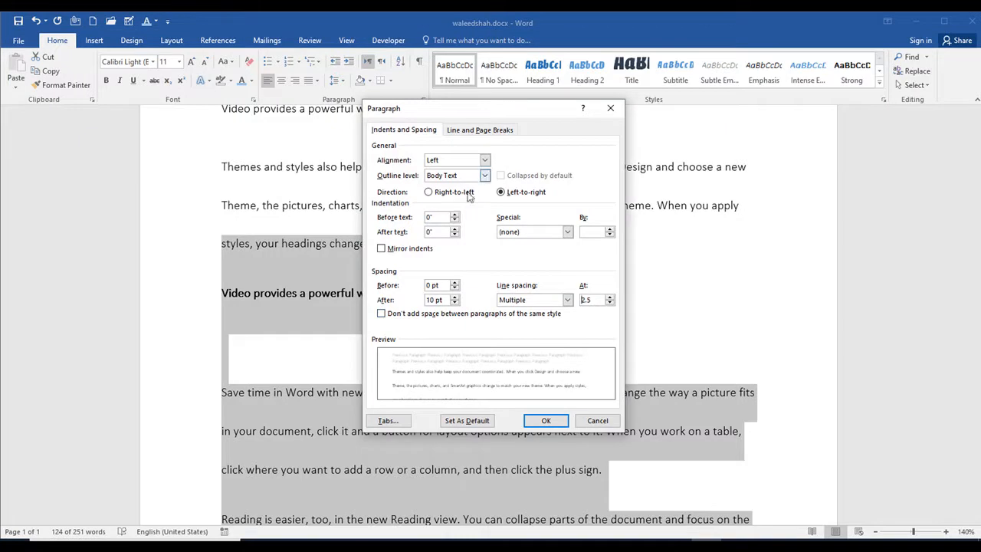
click(454, 303)
key(Up)
key(Up)
key(Up)
key(Up)
key(Up)
key(Up)
key(Up)
key(Up)
key(Down)
key(Down)
key(Down)
key(Down)
key(Down)
key(Down)
key(Down)
key(Down)
key(Down)
key(Down)
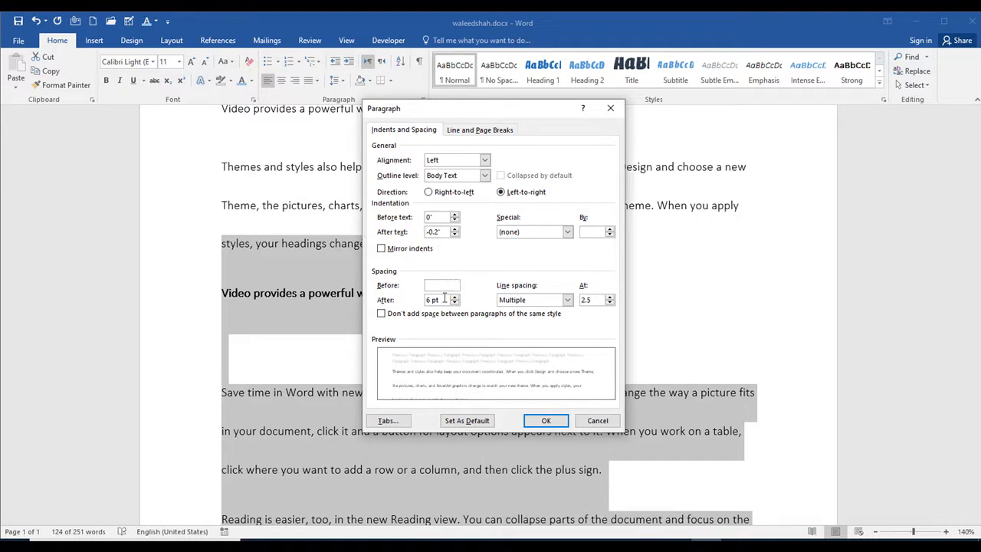
Step: Set the spacing before paragraphs to 6 pt and apply the paragraph settings to the selected text
key(Up)
key(Up)
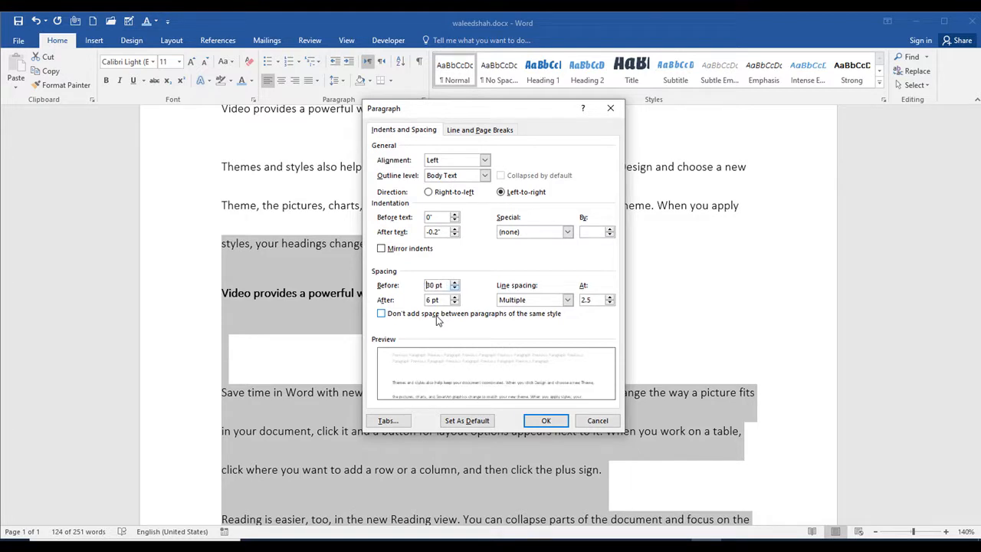
key(Down)
key(Down)
key(Down)
key(Down)
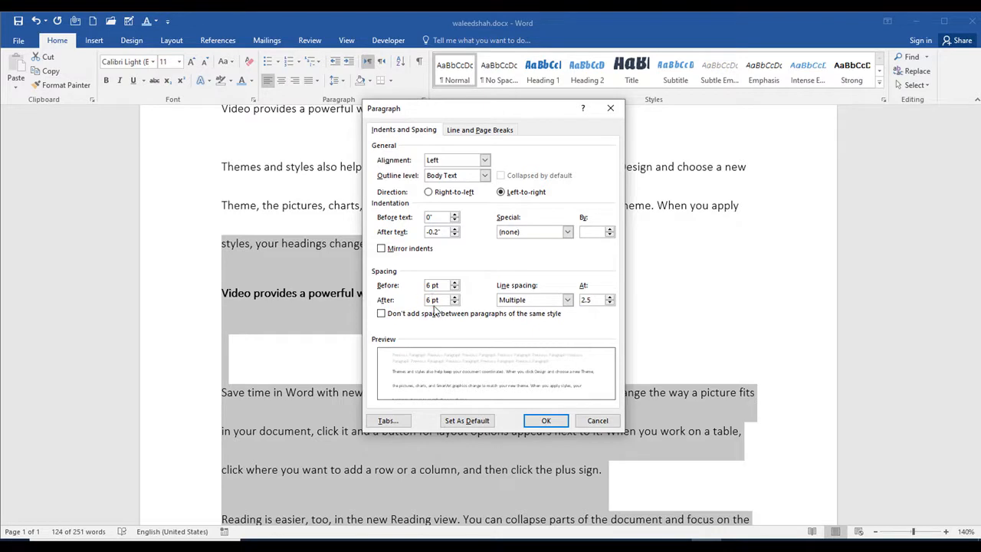
click(546, 420)
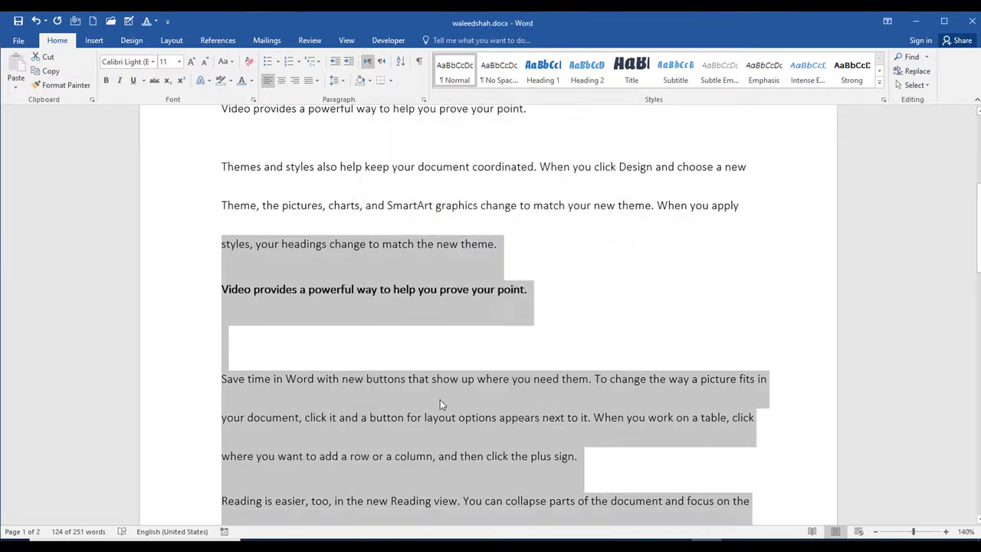
scroll(456, 425, down, 3)
scroll(456, 425, down, 2)
scroll(387, 324, up, 6)
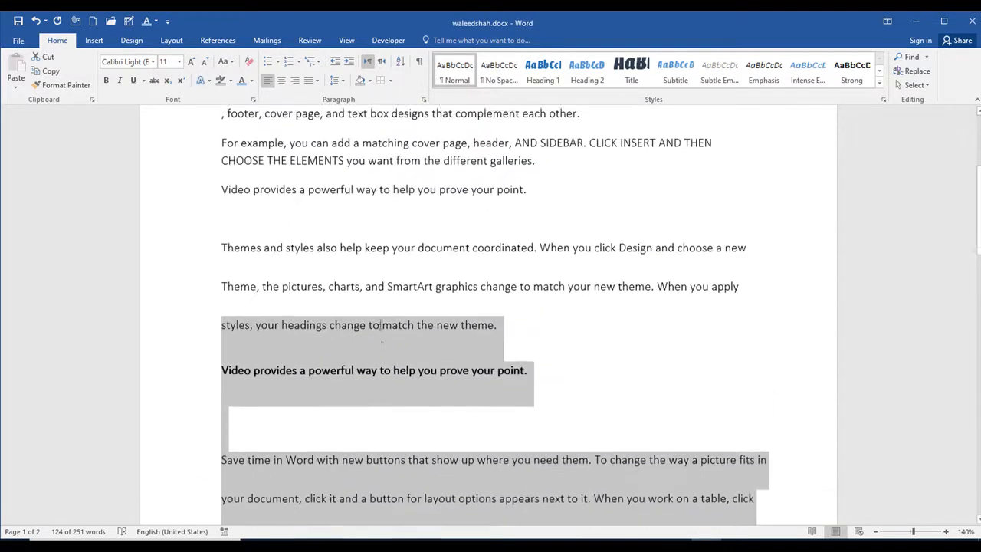
scroll(383, 327, down, 3)
scroll(383, 327, up, 2)
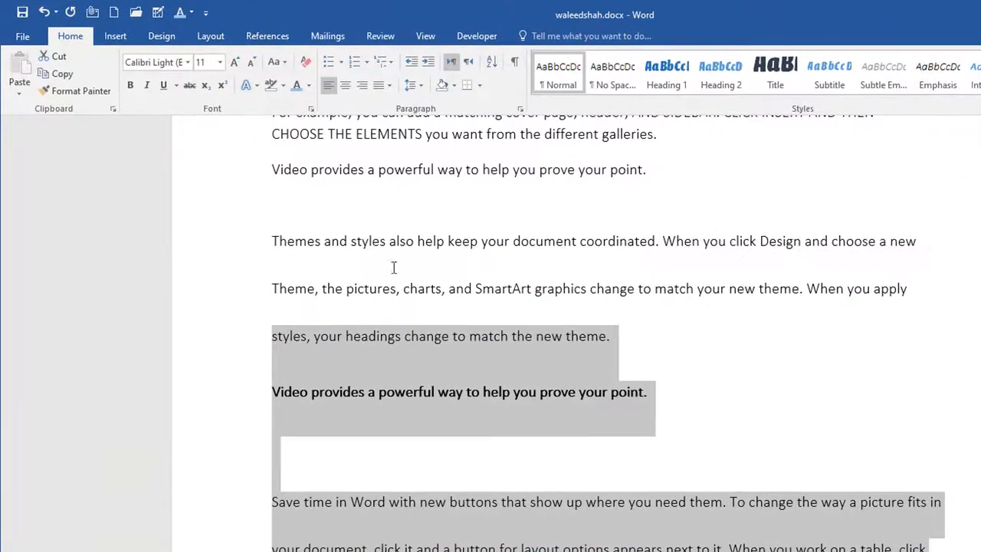
click(454, 85)
key(Escape)
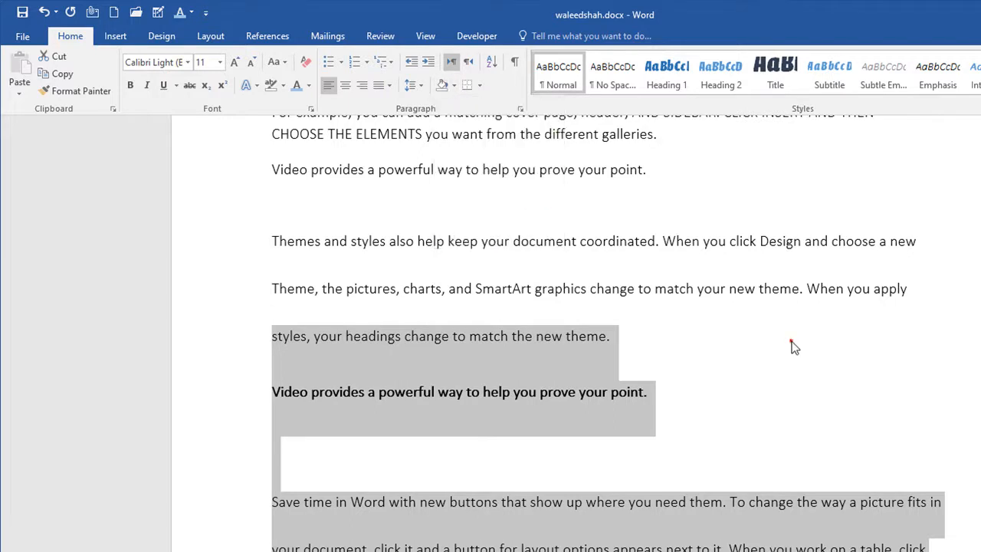
Step: Select the bold line "Video provides a powerful way to help you prove your point." and shade it yellow
click(595, 295)
drag(648, 395, 220, 412)
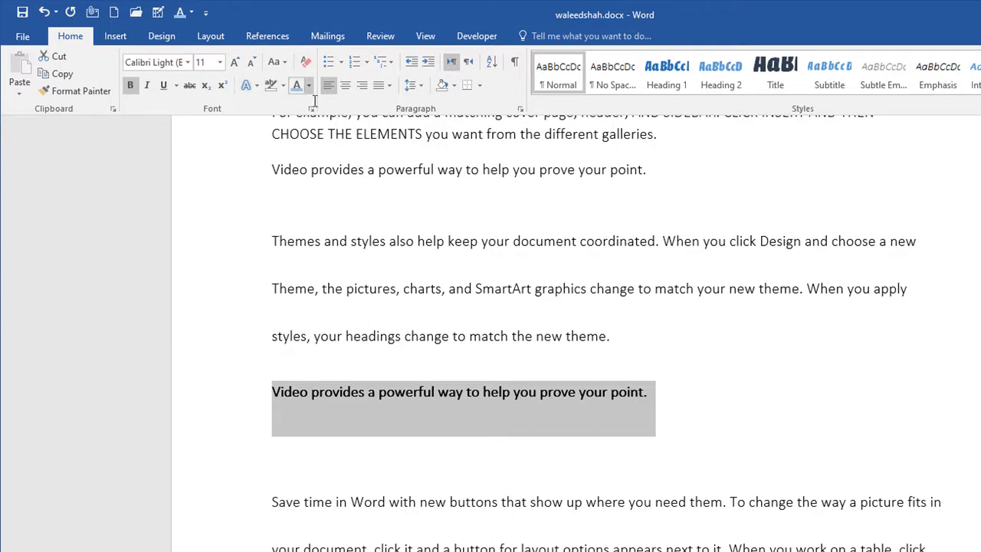
drag(639, 393, 210, 394)
click(558, 360)
drag(665, 396, 283, 393)
click(452, 87)
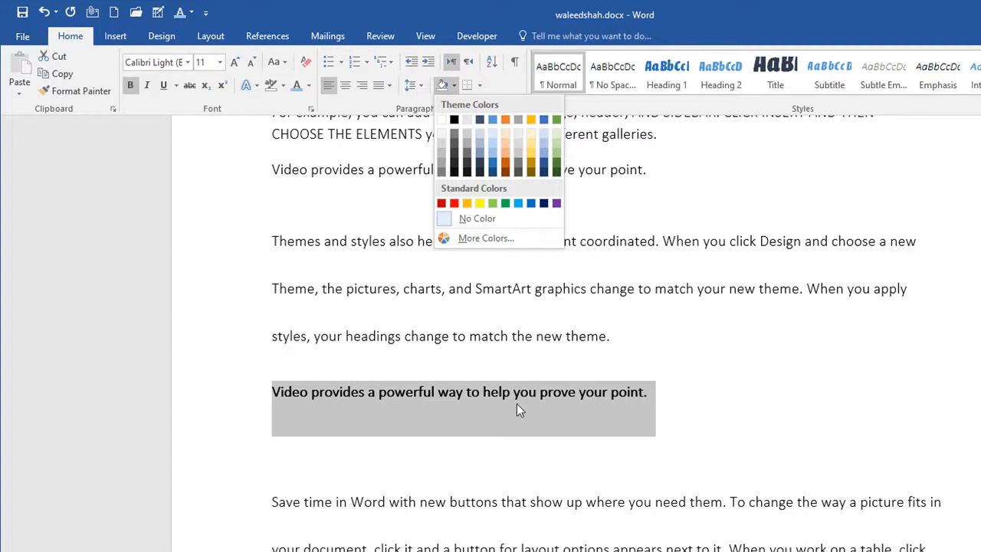
scroll(580, 386, down, 1)
click(580, 390)
click(655, 344)
drag(650, 344, 264, 342)
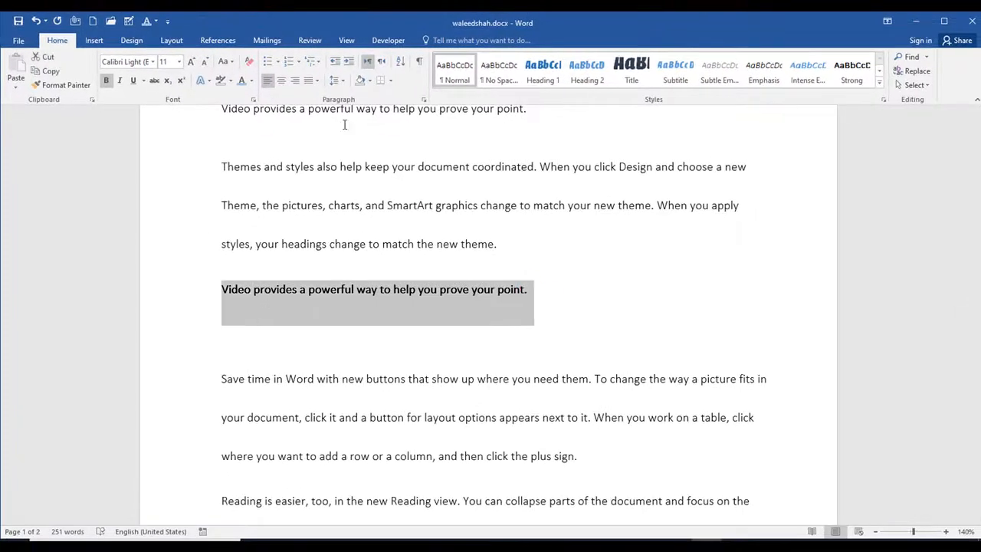
click(370, 81)
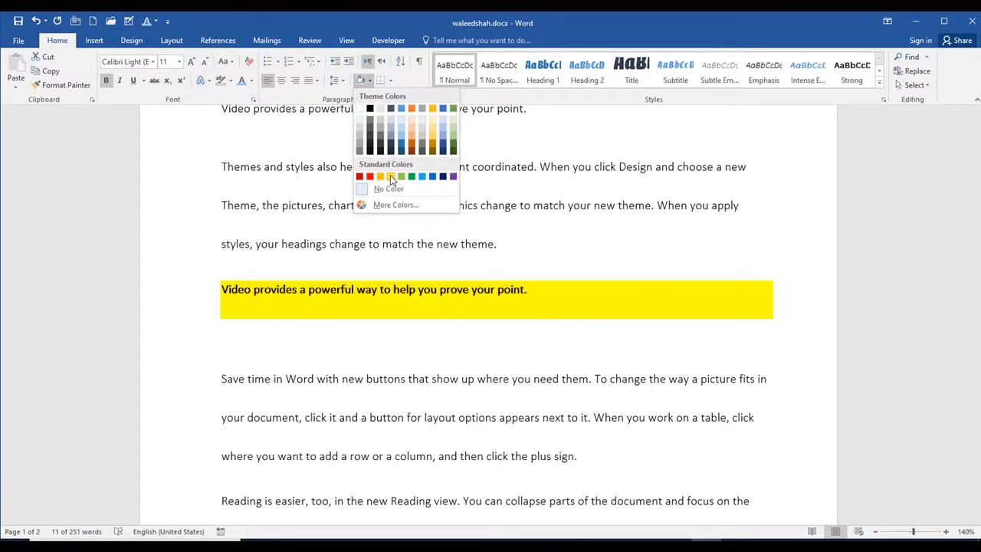
click(504, 311)
Step: Select the text of the yellow-shaded line and change its font color to standard red
drag(529, 289, 221, 289)
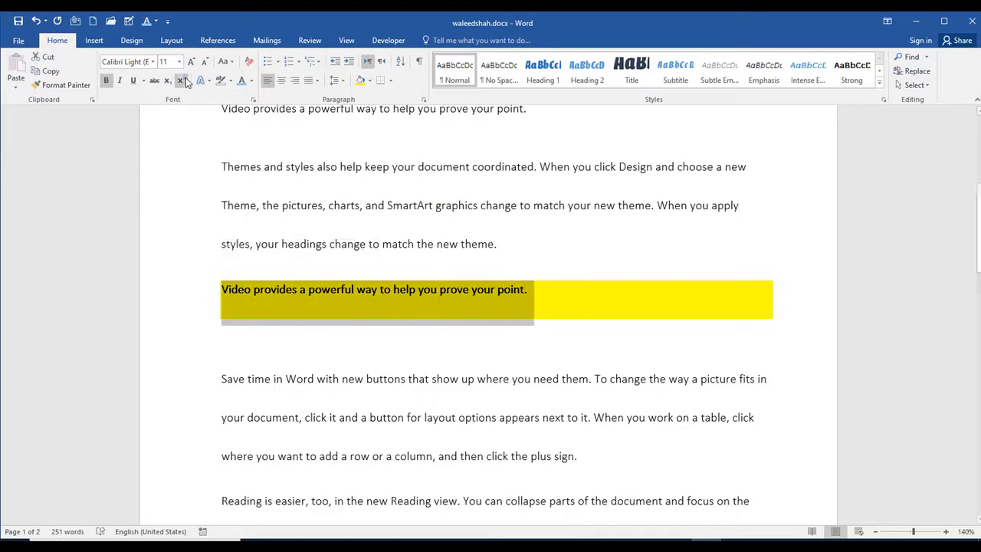
click(251, 80)
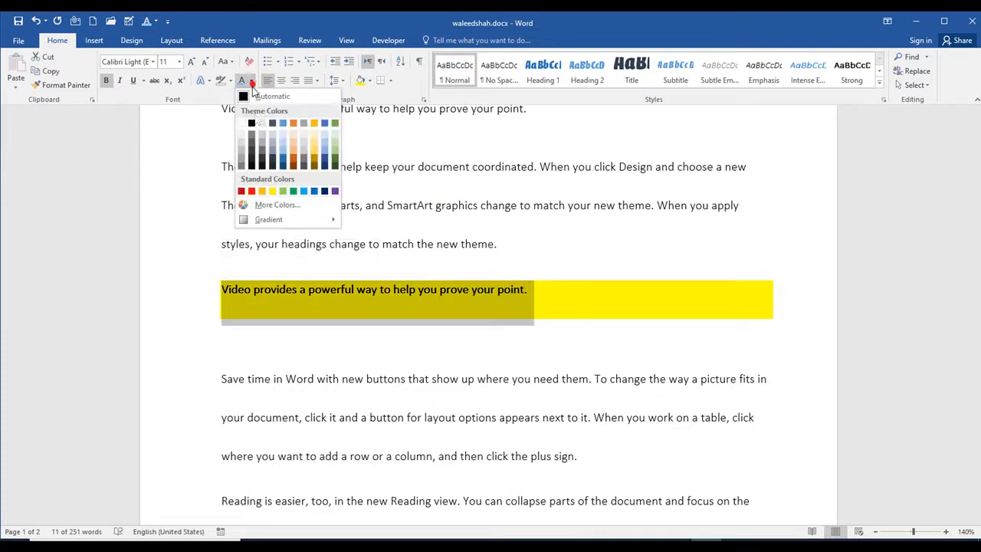
click(251, 192)
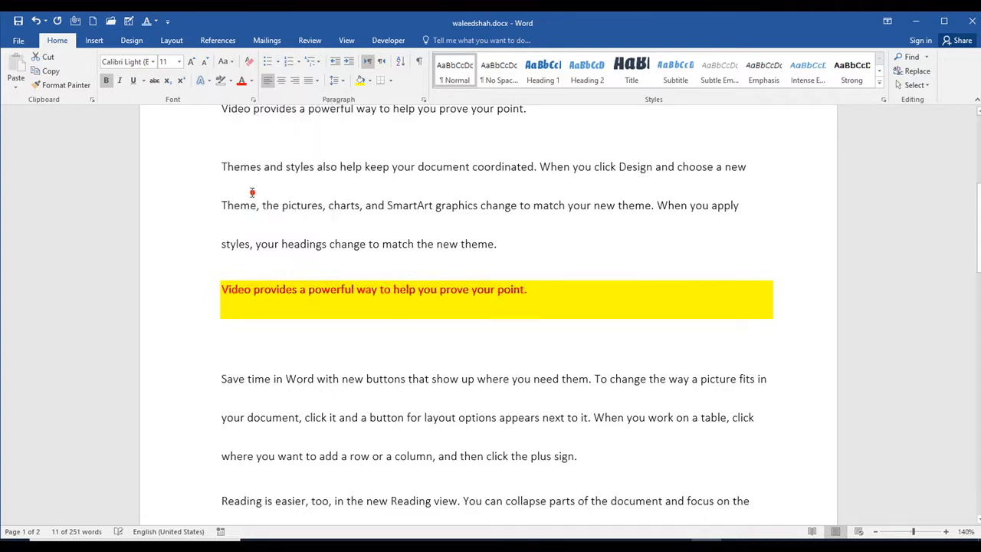
Step: Change the yellow-shaded line's font to Arial and convert its text to uppercase
click(153, 62)
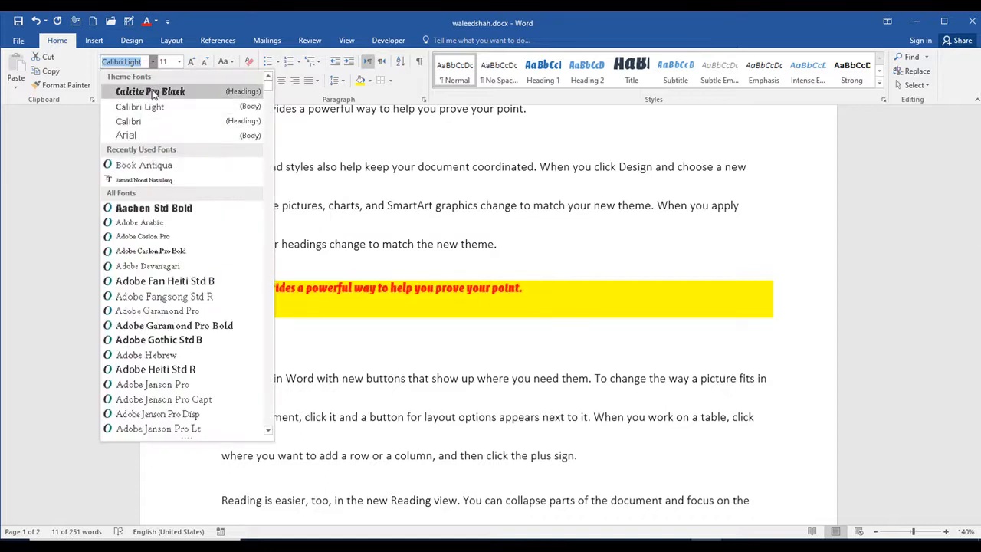
click(151, 135)
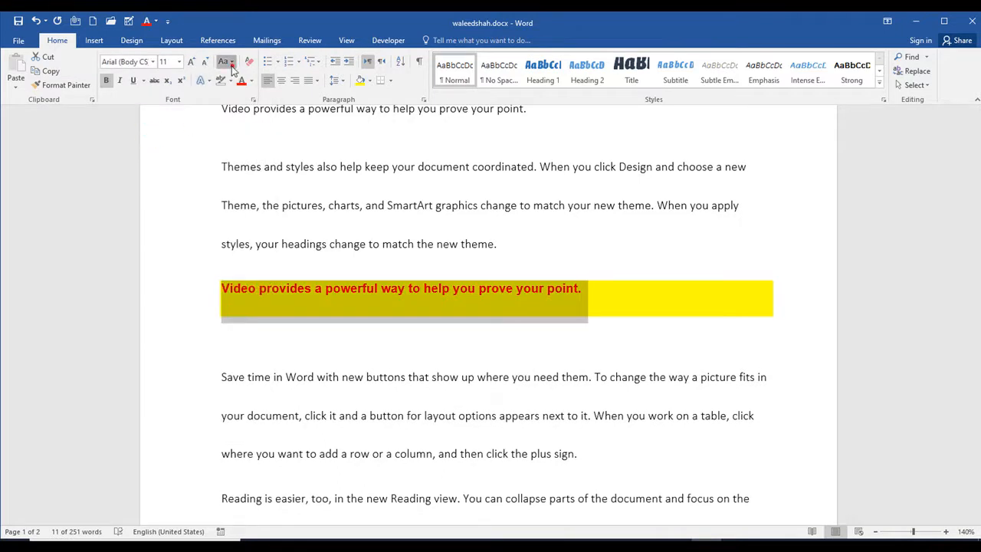
click(226, 61)
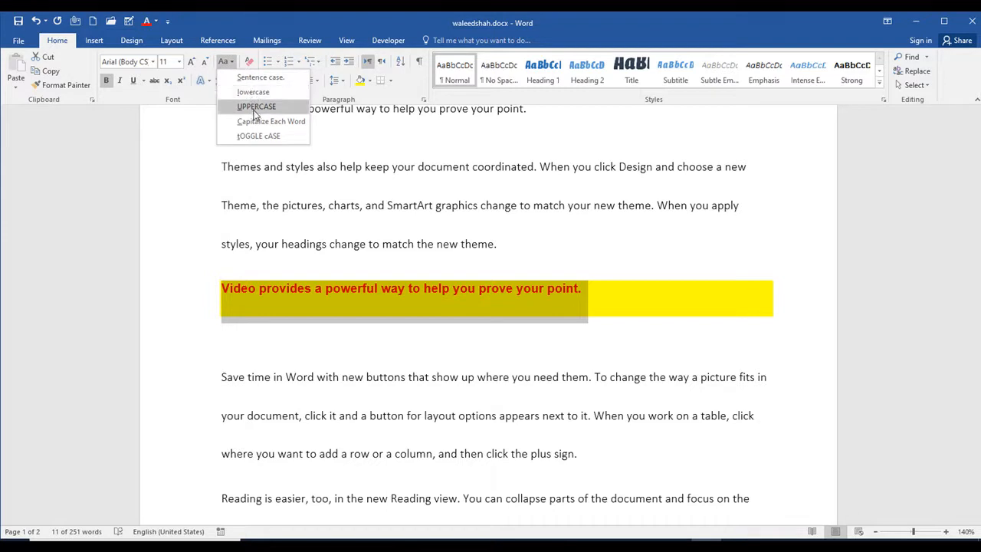
click(255, 113)
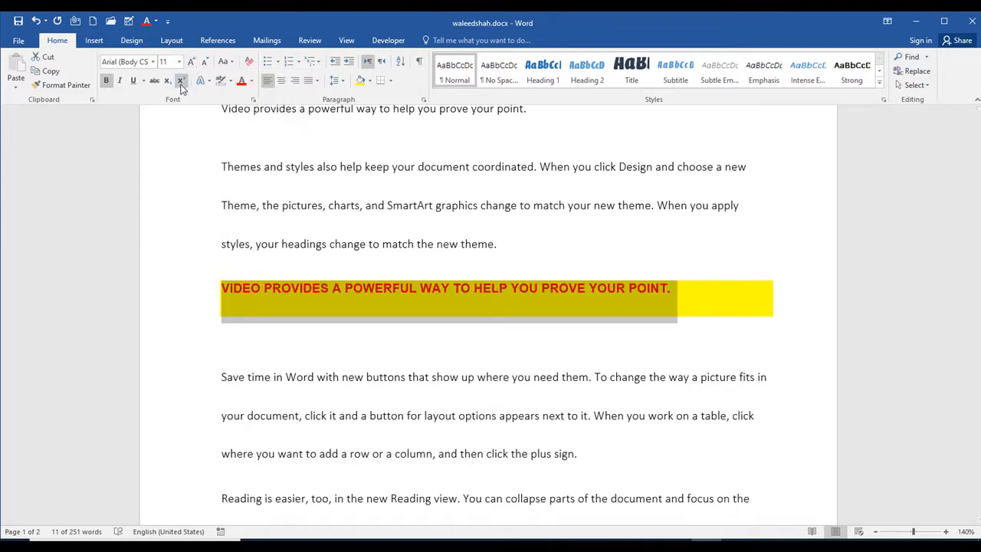
click(371, 311)
click(698, 294)
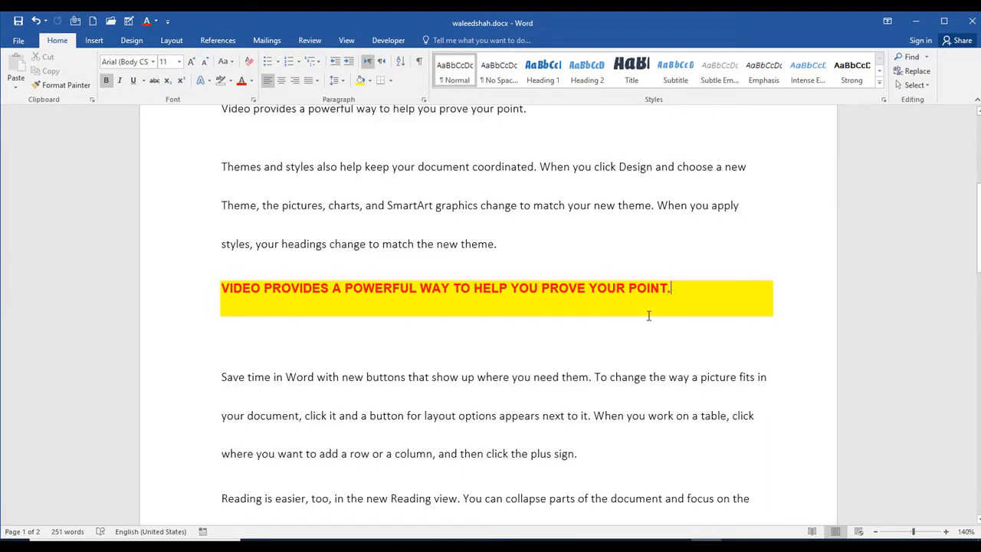
Step: Set the line spacing of the yellow-shaded uppercase line to 1.15
drag(669, 291, 224, 288)
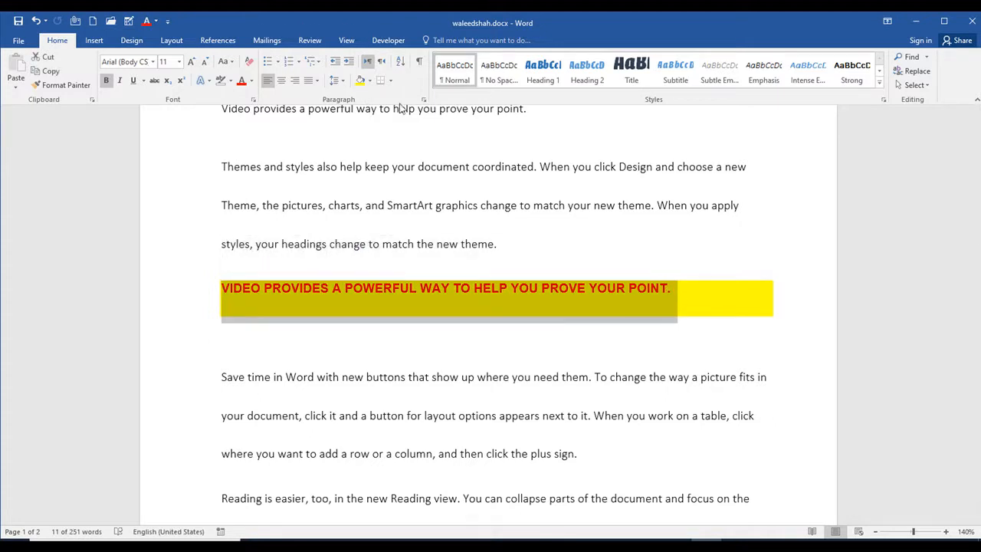
click(336, 80)
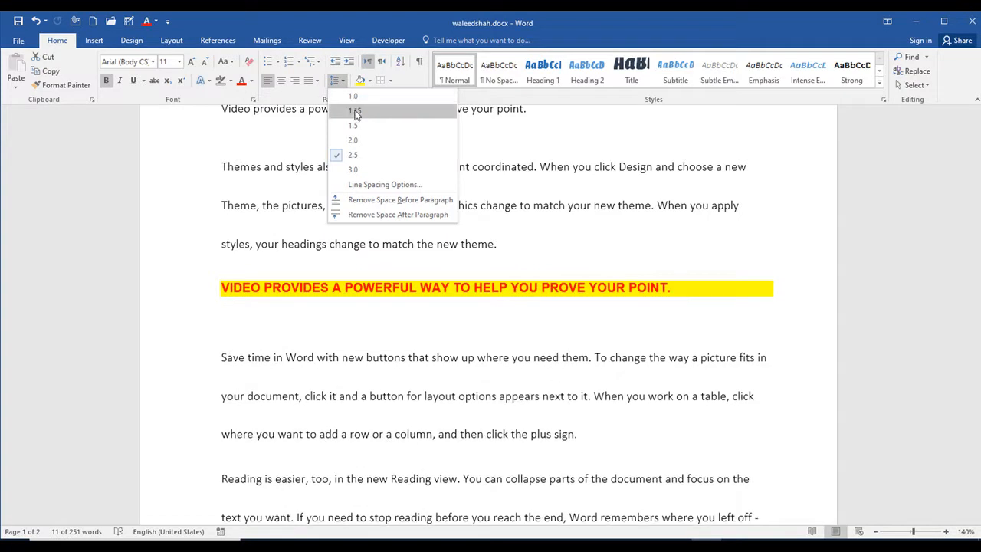
click(357, 111)
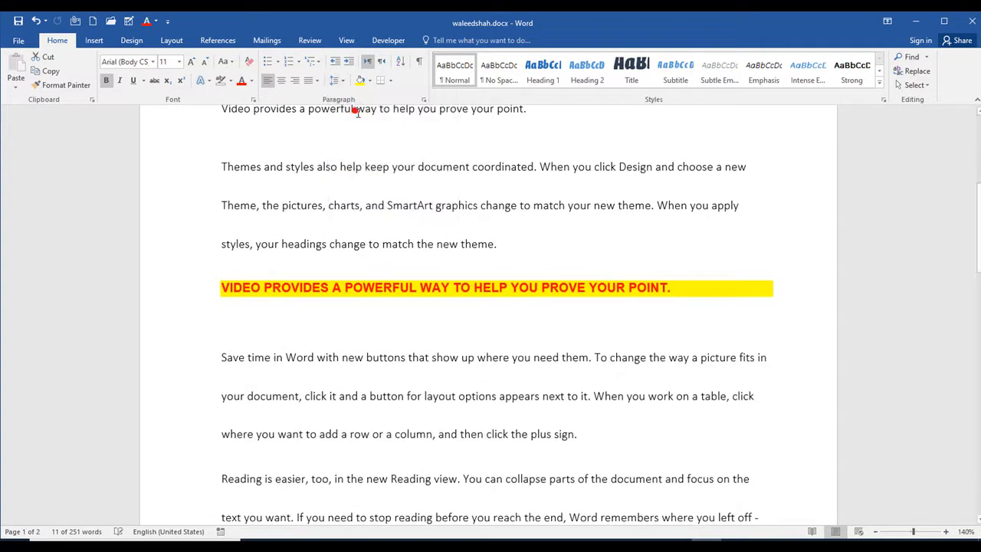
click(493, 303)
Step: Center the yellow-shaded uppercase line on the page and clear the selection
drag(684, 288, 204, 294)
click(282, 81)
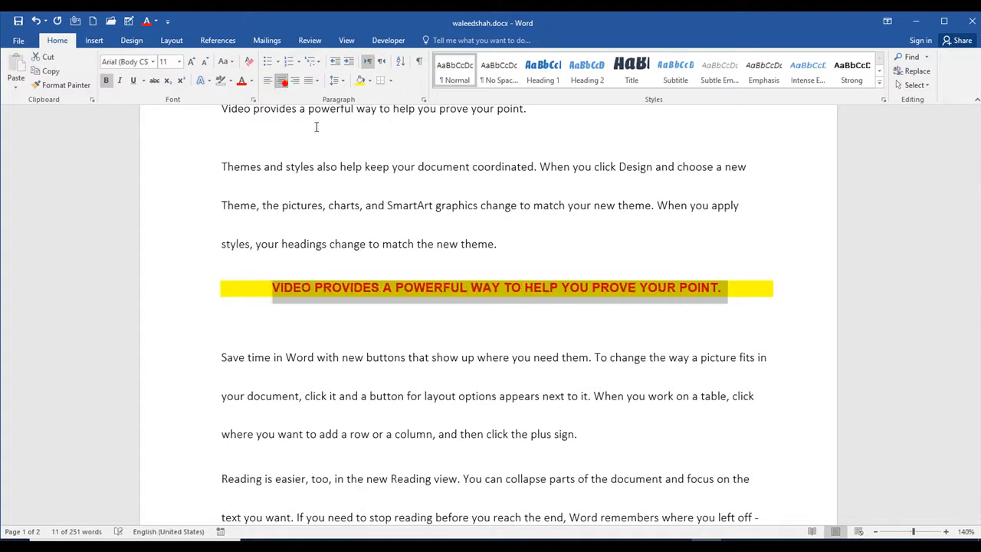
click(515, 332)
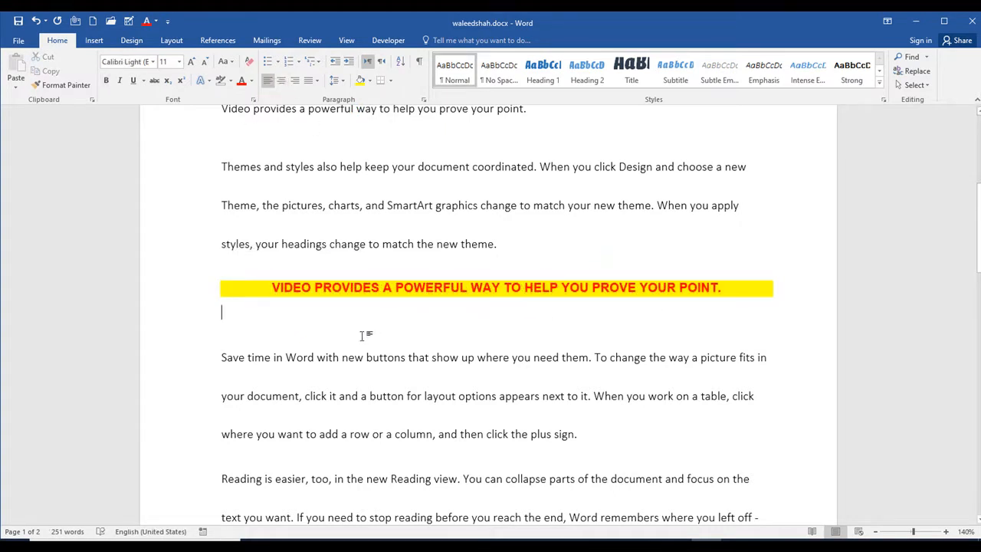
scroll(367, 334, down, 2)
scroll(453, 301, up, 3)
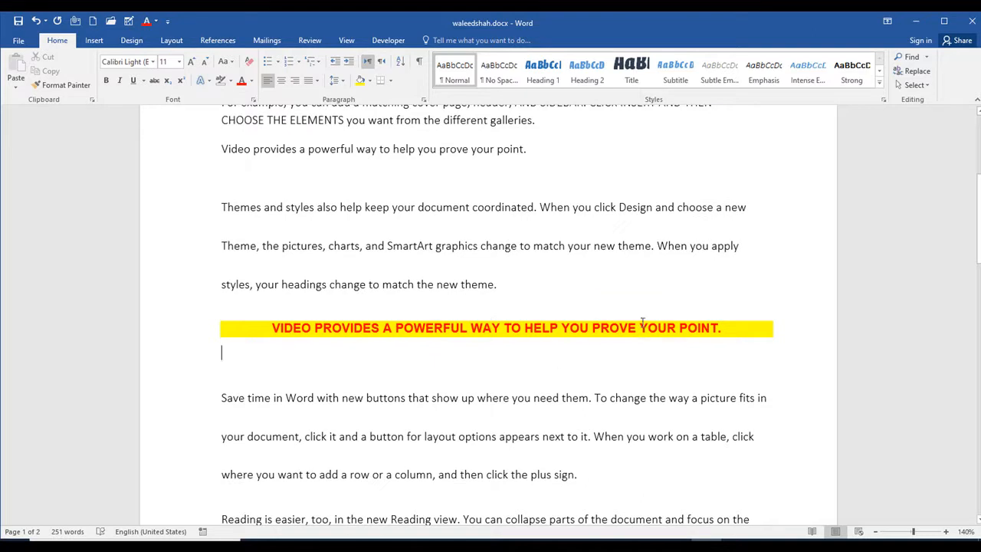
scroll(596, 333, down, 2)
scroll(646, 312, up, 2)
drag(727, 329, 252, 335)
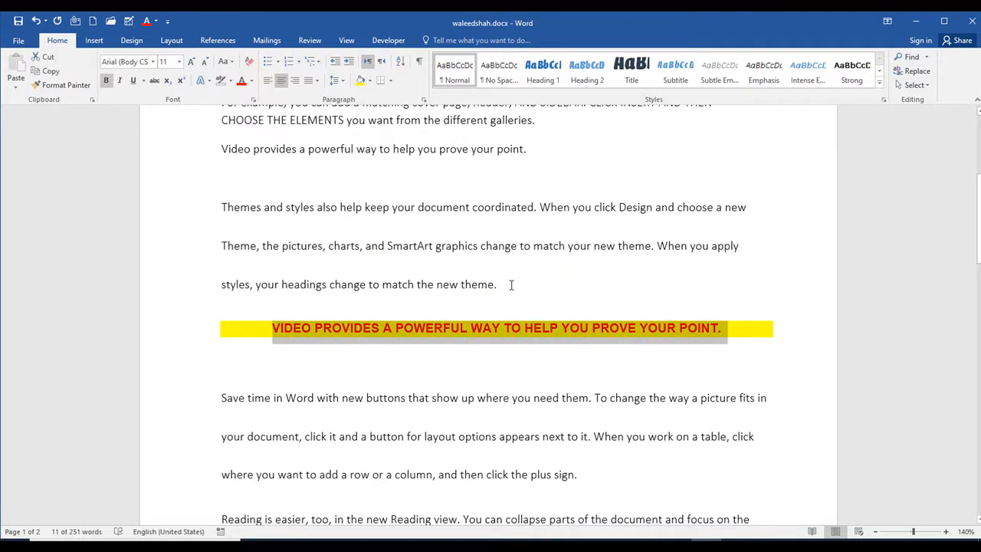
click(534, 277)
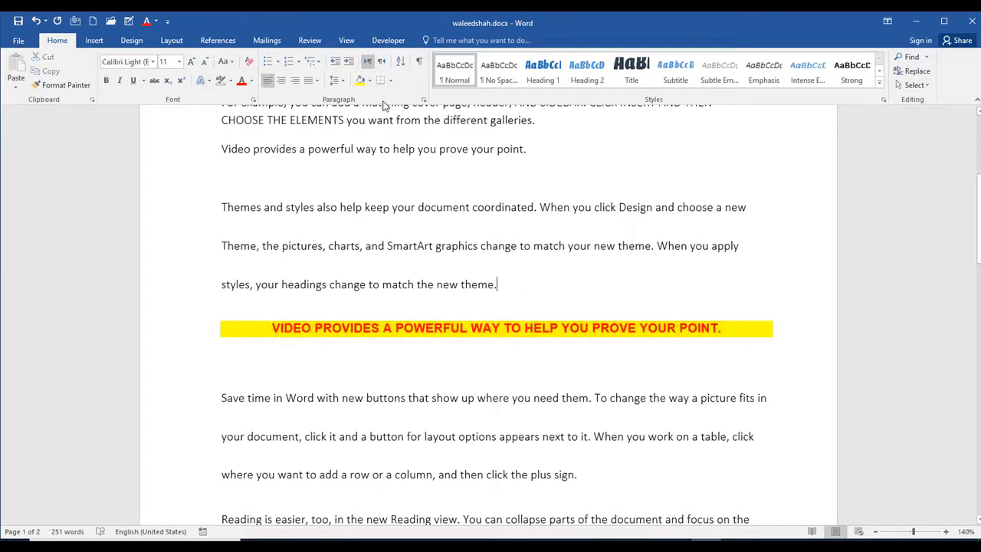
Step: Add a thin border around the yellow-shaded uppercase line, align it left and clear the selection
drag(533, 323, 201, 342)
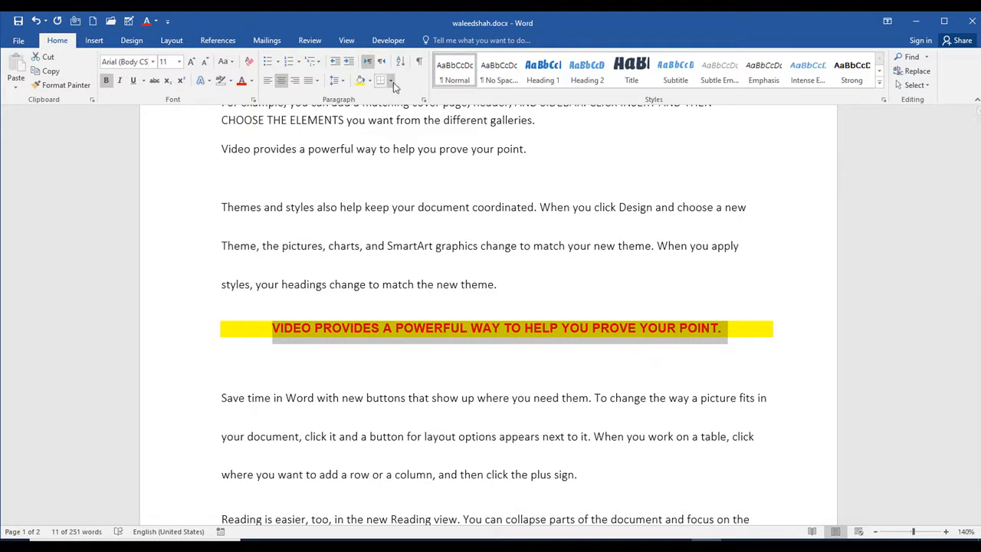
click(391, 83)
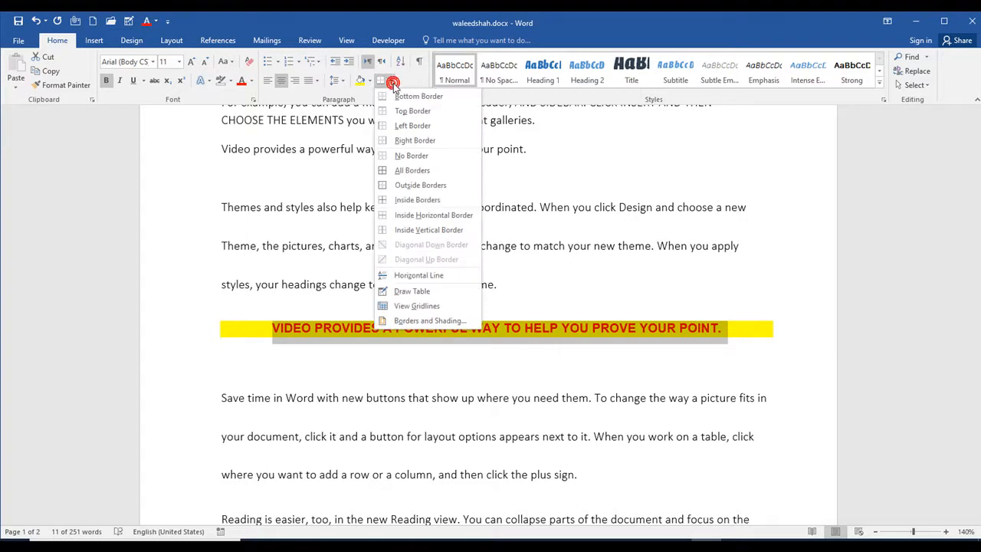
click(406, 176)
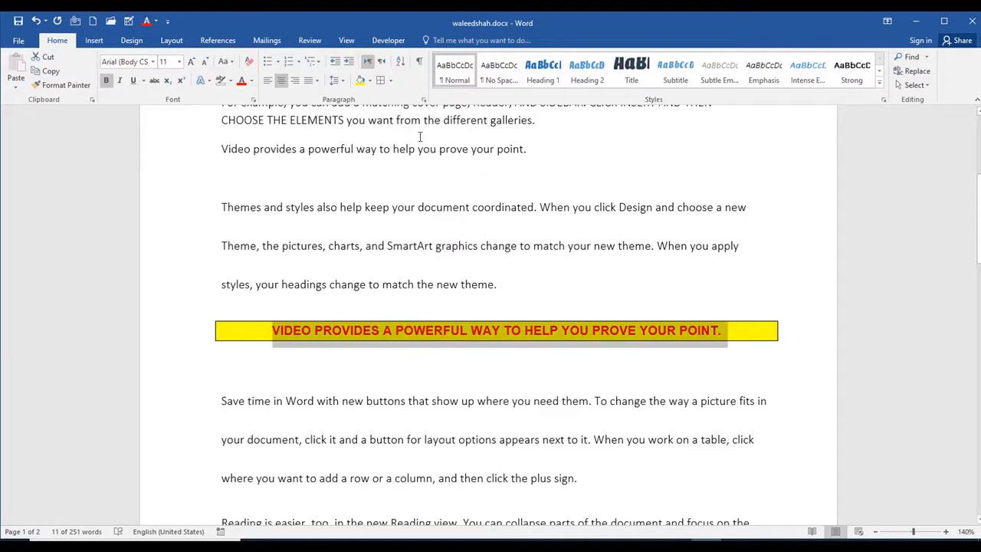
click(267, 80)
click(607, 380)
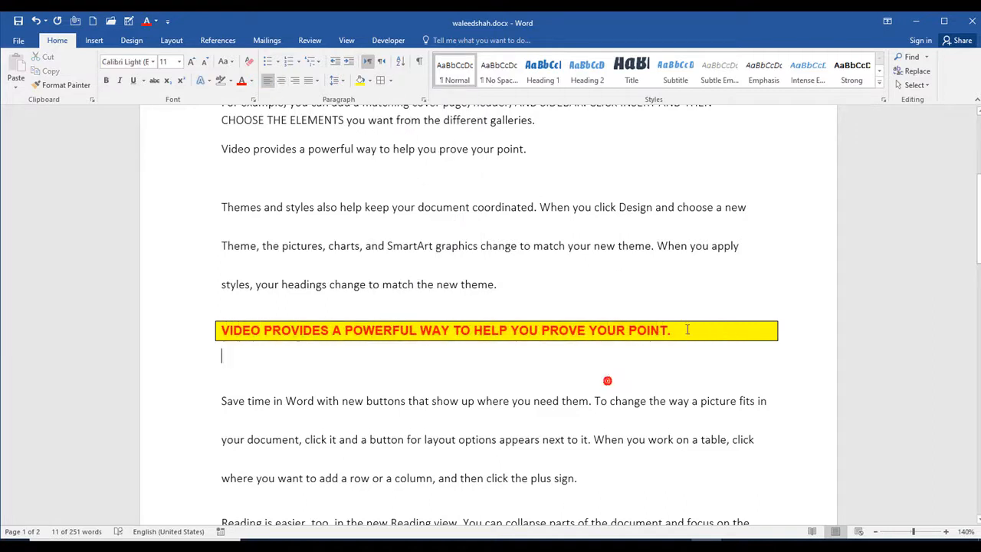
drag(700, 330, 92, 339)
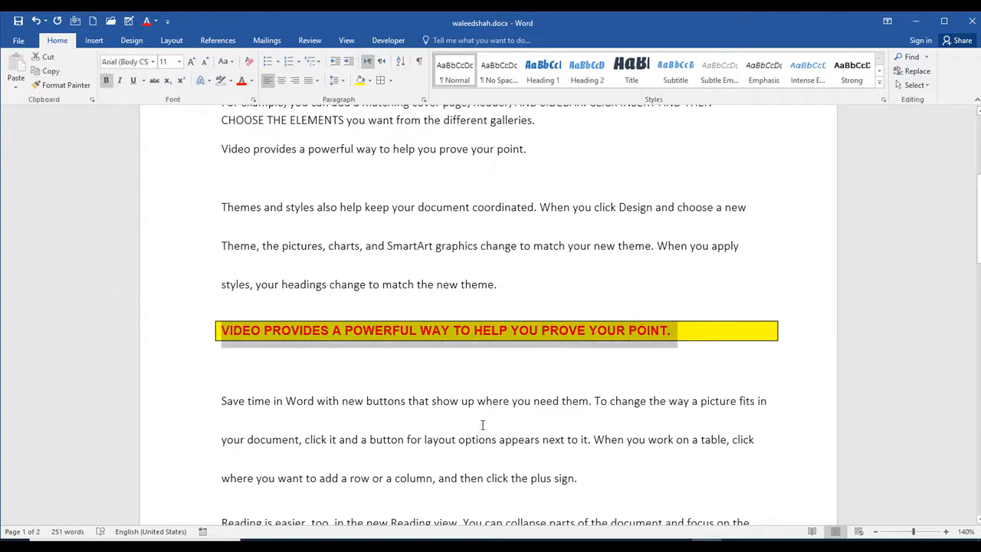
click(485, 400)
click(389, 81)
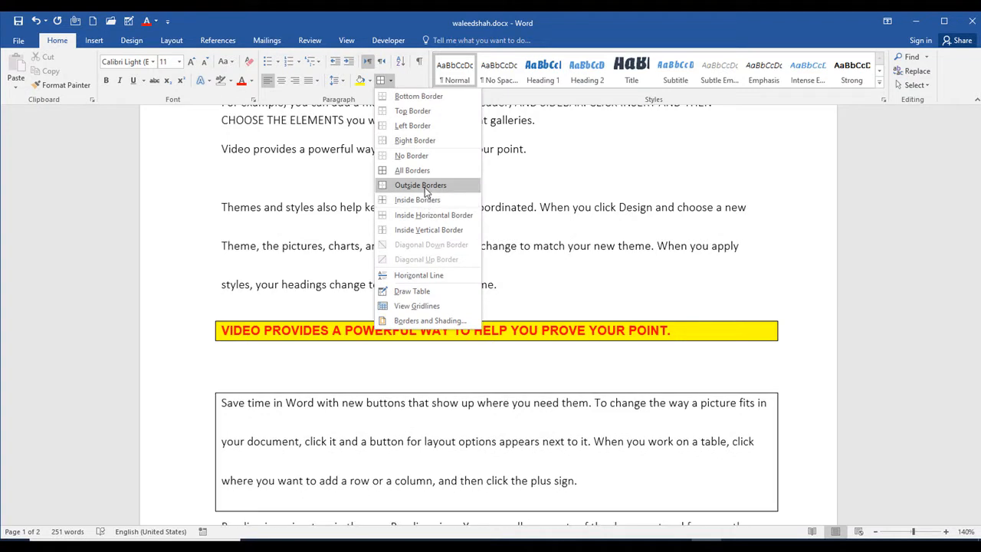
click(688, 351)
Step: Try to give the yellow-shaded uppercase line a custom 3 pt paragraph border with a multi-line style
drag(688, 351, 128, 342)
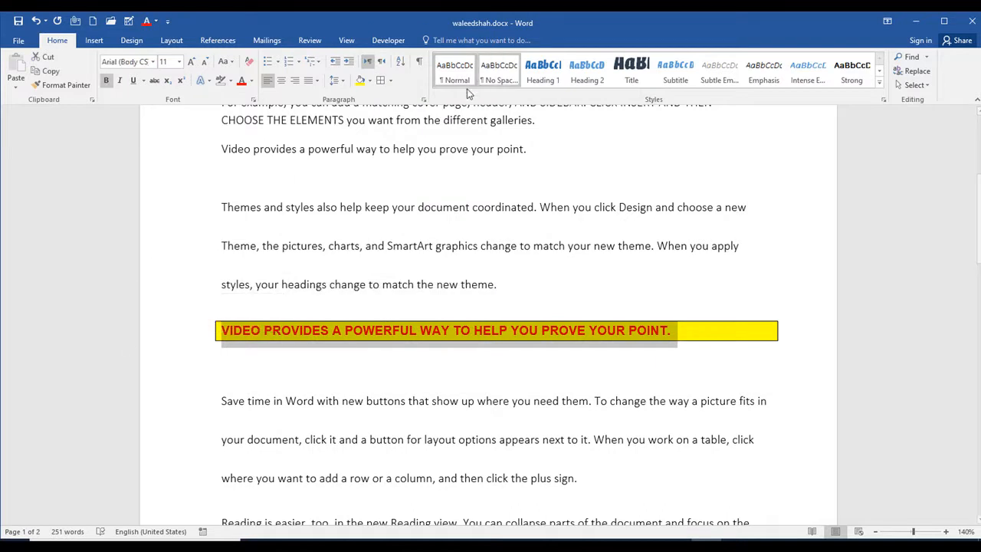
click(389, 82)
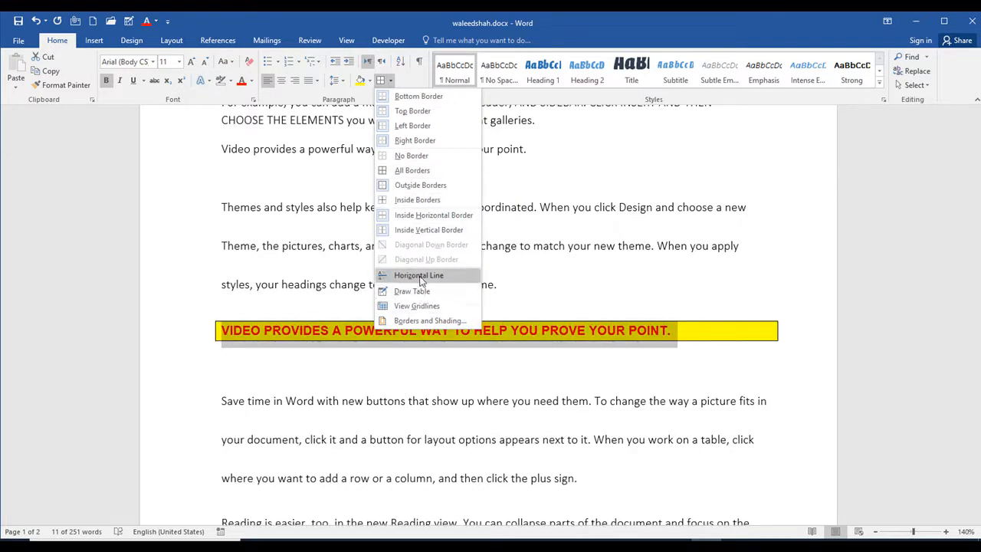
click(427, 321)
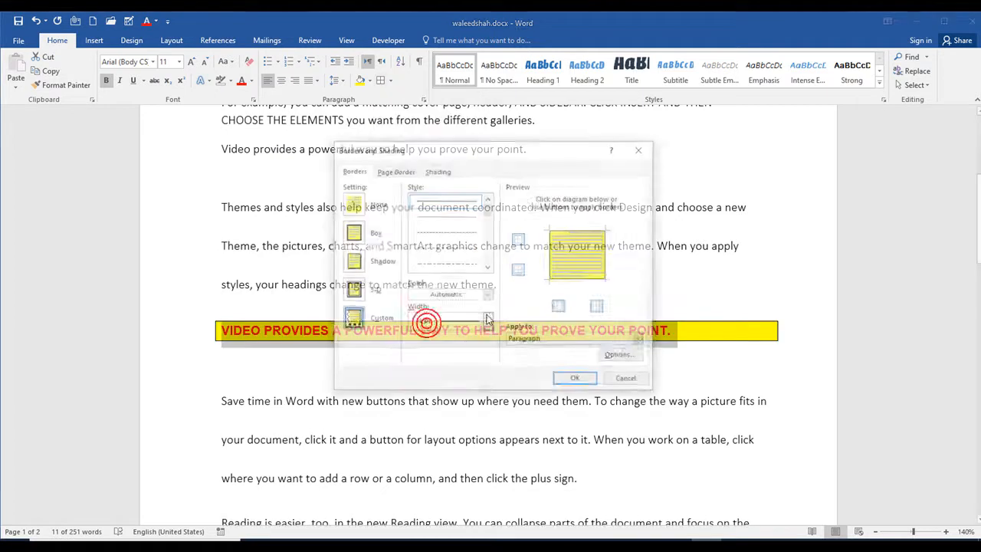
mouse_move(593, 102)
mouse_down()
mouse_move(868, 108)
mouse_move(919, 95)
mouse_up()
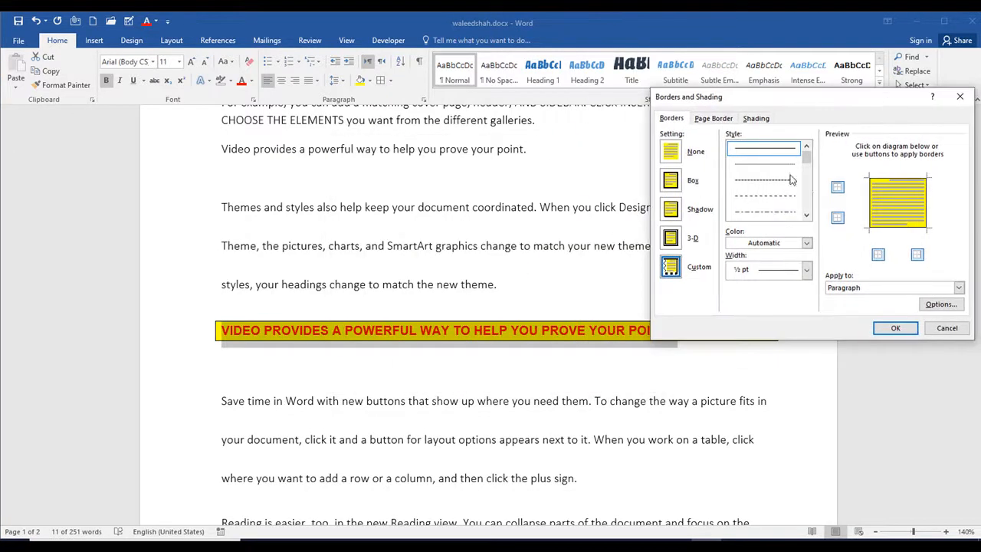
drag(807, 156, 812, 219)
click(764, 192)
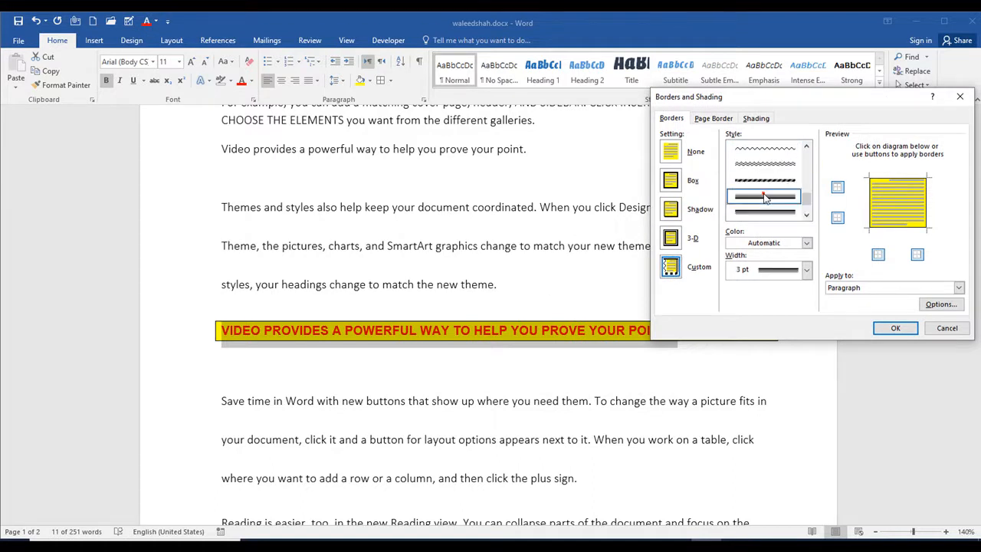
click(765, 197)
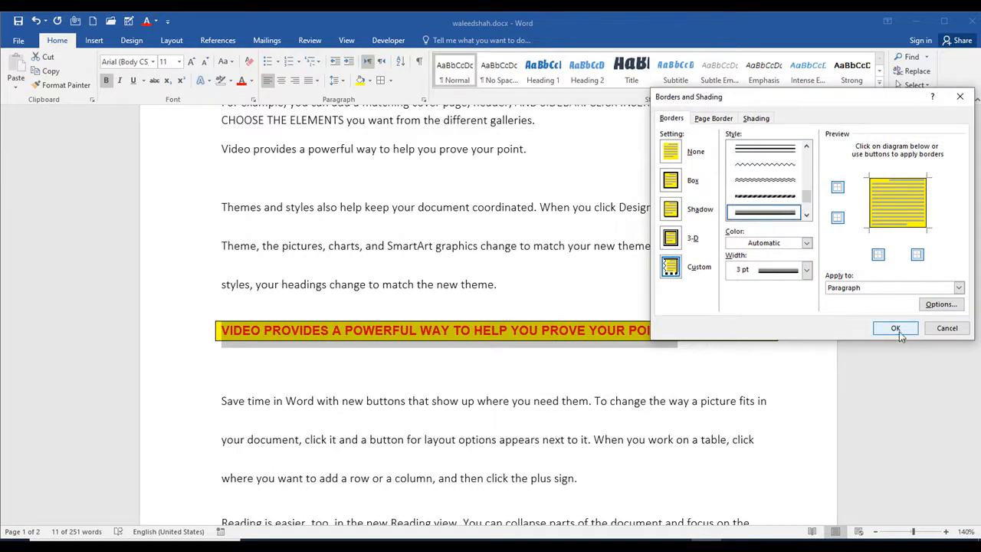
click(806, 269)
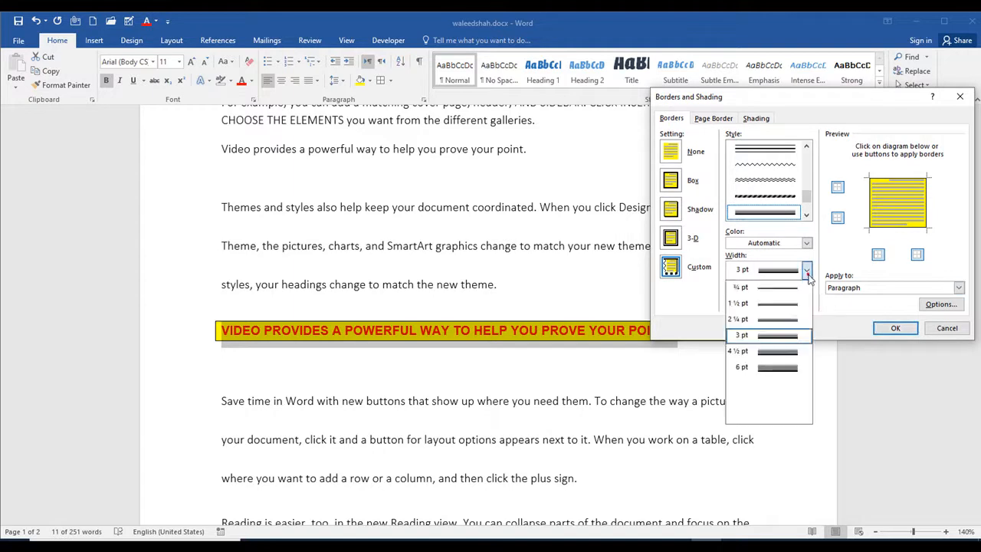
click(775, 335)
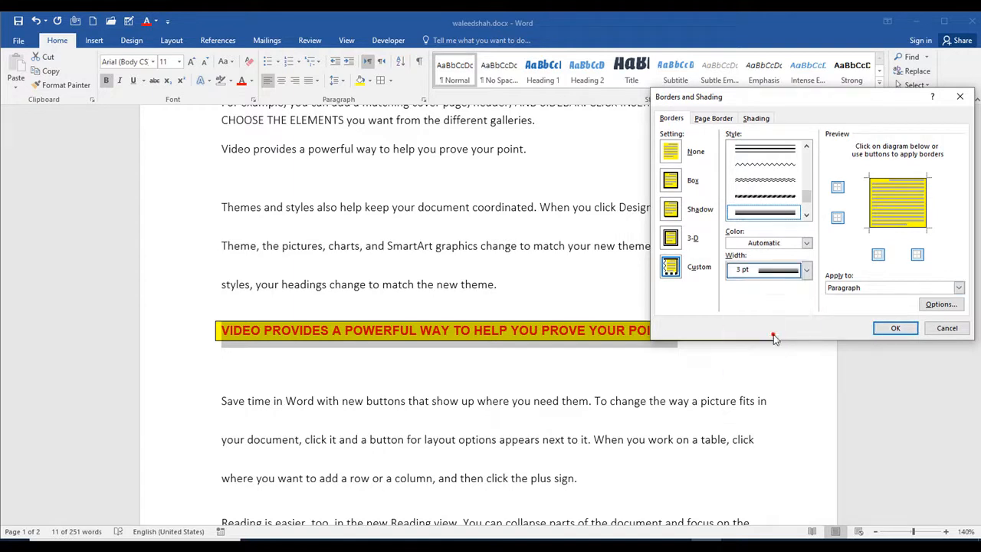
click(885, 329)
click(710, 354)
Step: Apply a Shadow border with a 4 ½ pt width to the yellow-shaded uppercase line
drag(763, 332, 186, 331)
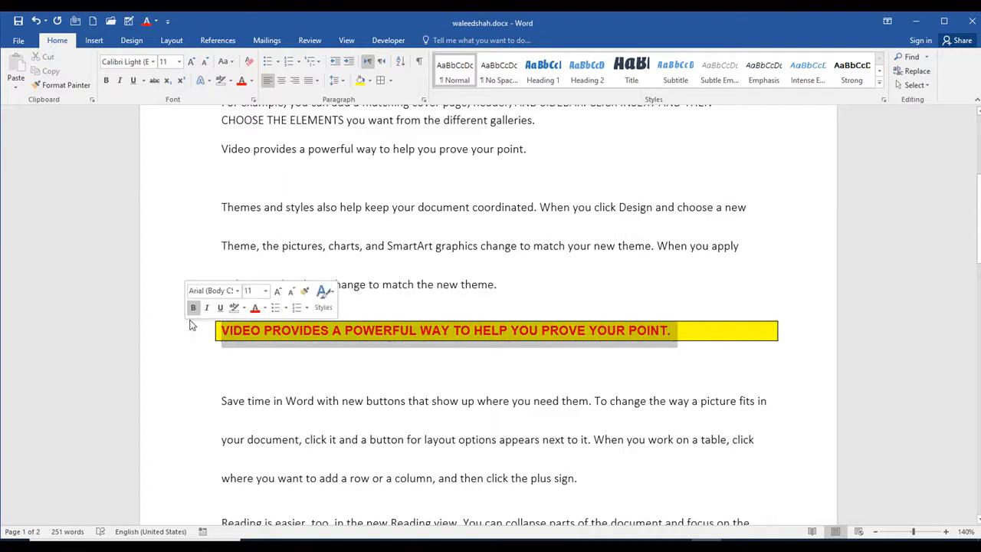
click(390, 80)
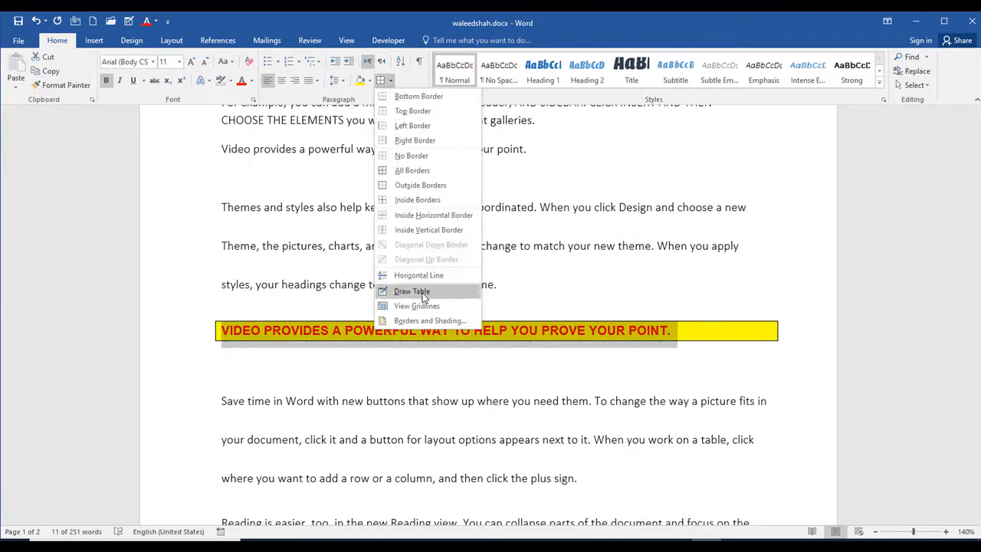
click(426, 321)
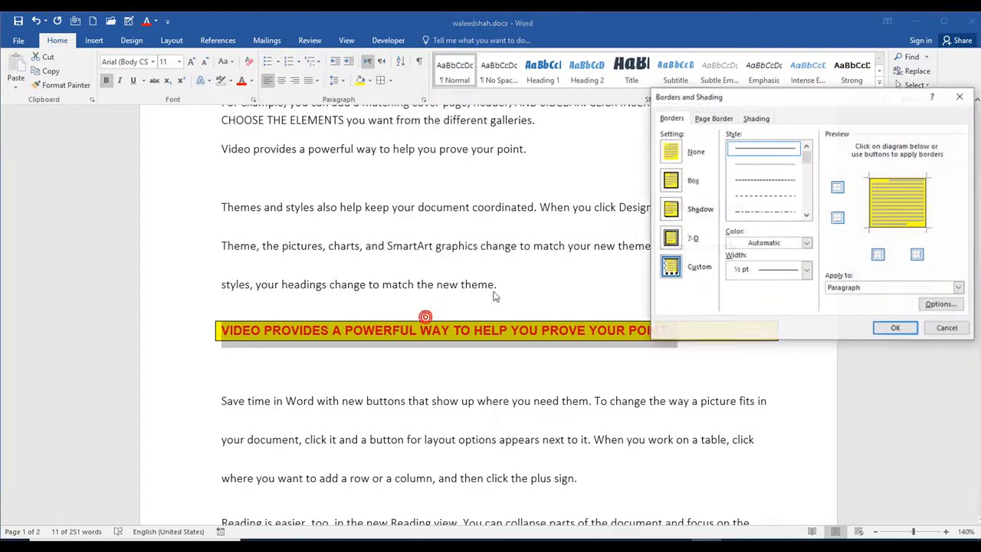
click(676, 237)
click(679, 213)
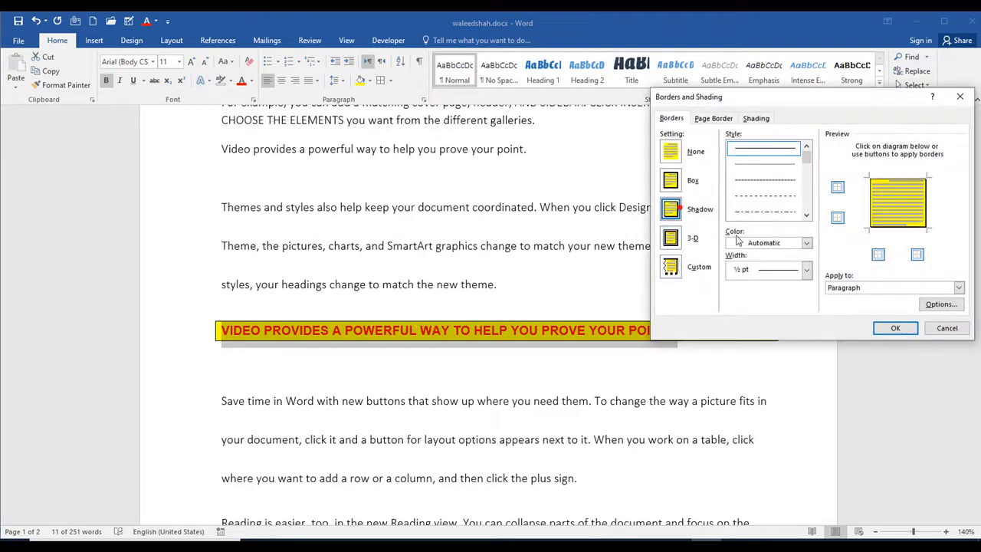
click(805, 269)
click(778, 401)
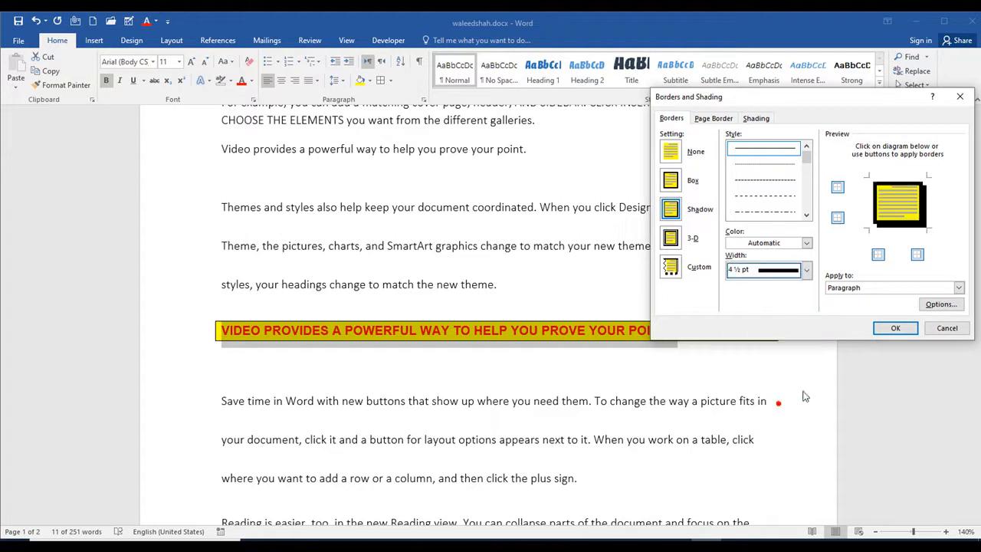
click(895, 328)
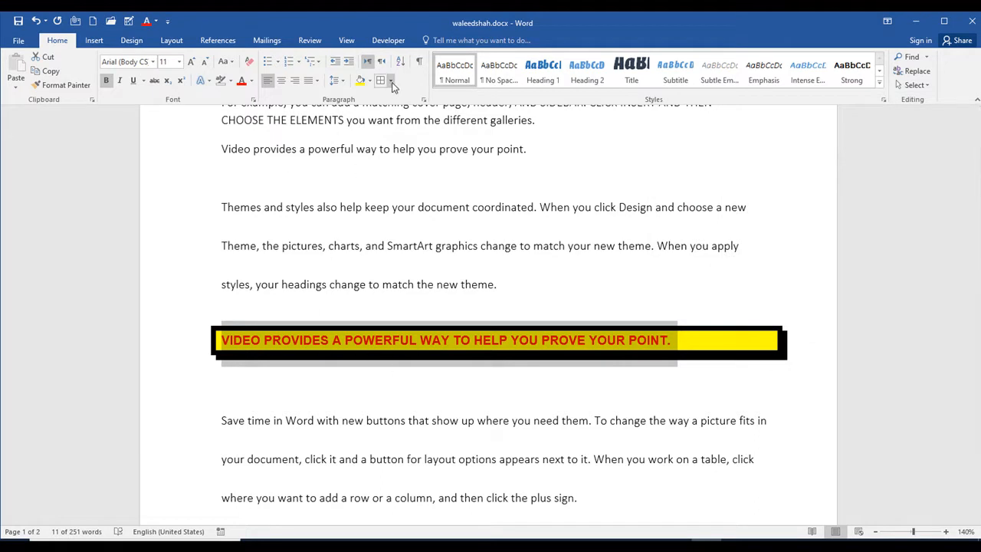
Step: Clear all formatting from the bordered uppercase line and clear the selection
click(248, 63)
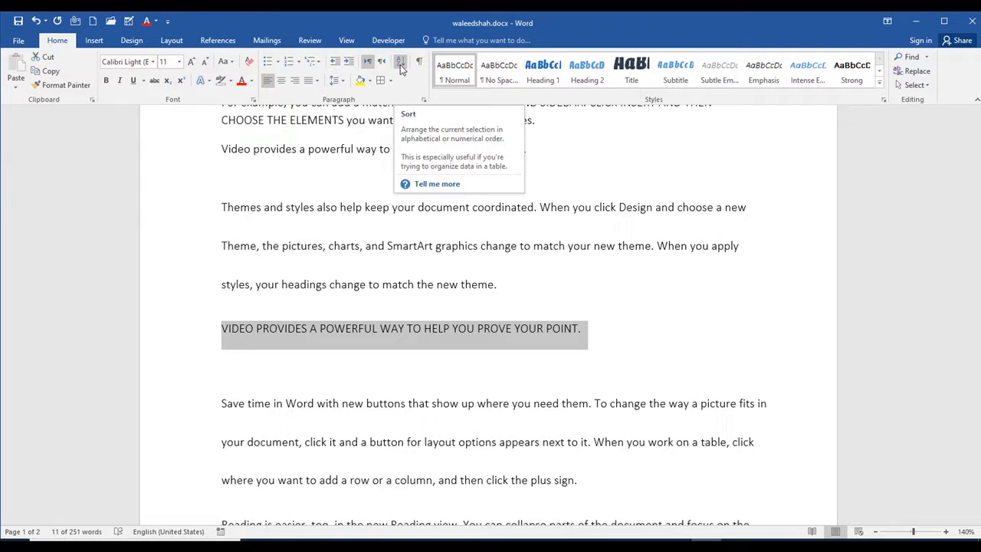
click(480, 304)
Step: Insert a new paragraph above the uppercase line and enter the sample text "cdab4321" in it
click(516, 284)
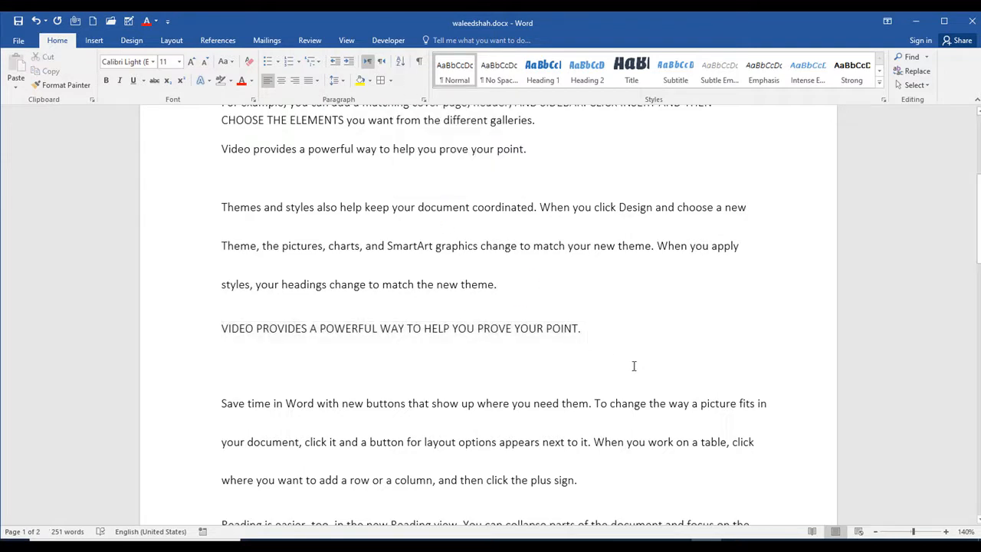
key(Return)
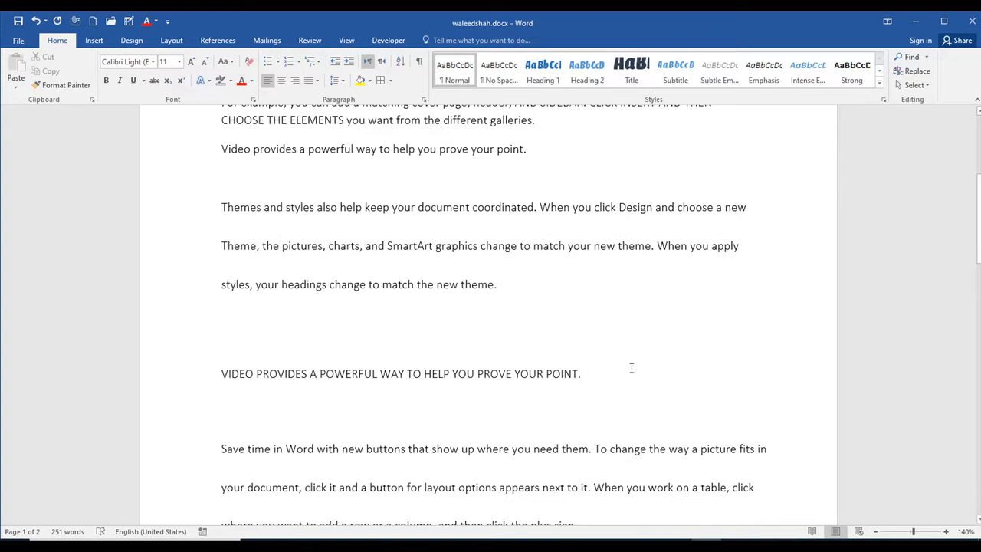
text(abcd1)
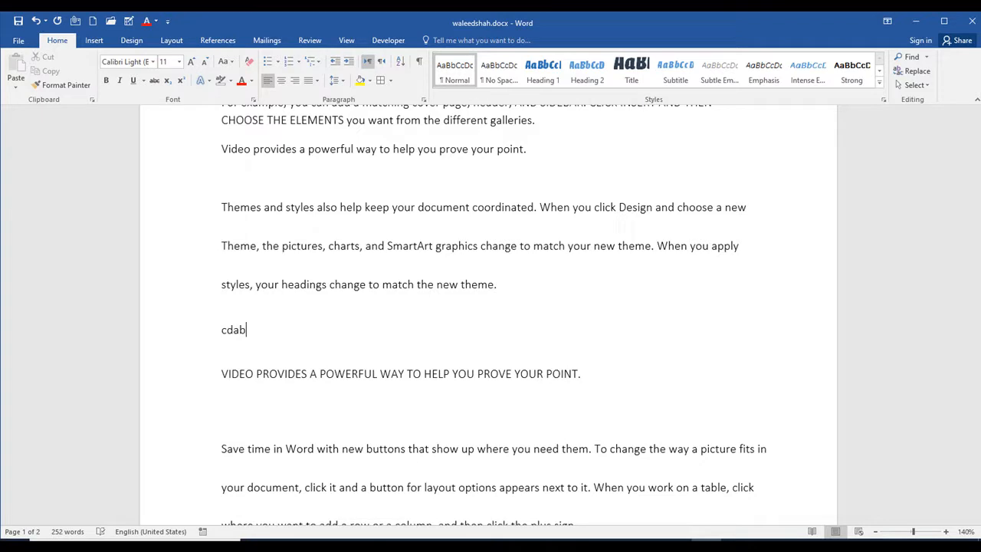
text(4321)
Step: Try to sort the "Cdab4321" line by paragraphs in ascending order and clear the selection
triple_click(310, 331)
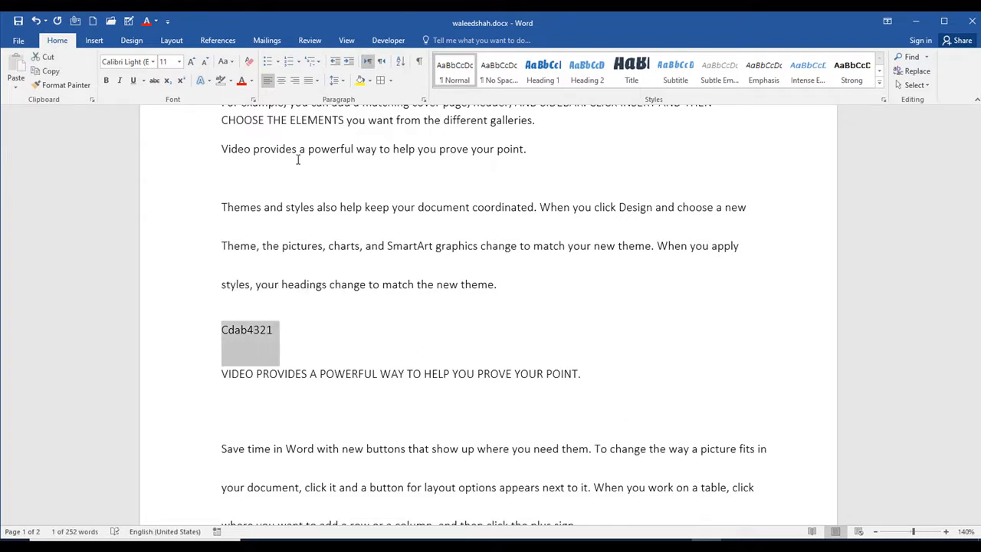
click(400, 62)
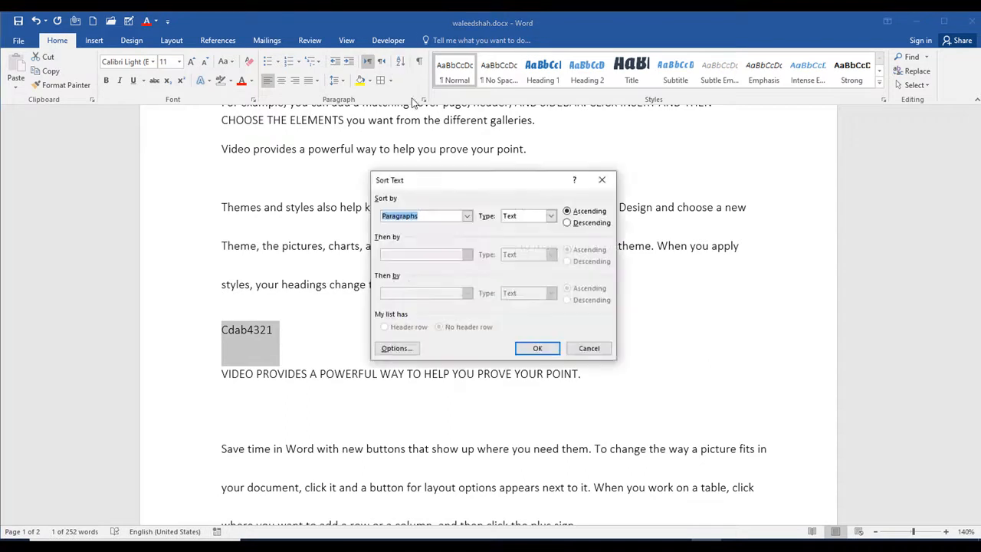
click(466, 216)
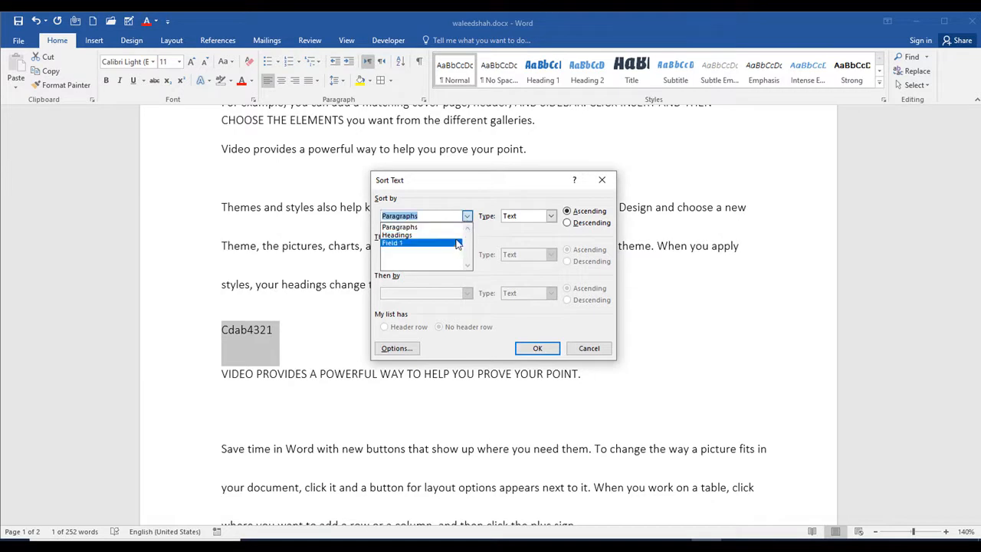
click(502, 237)
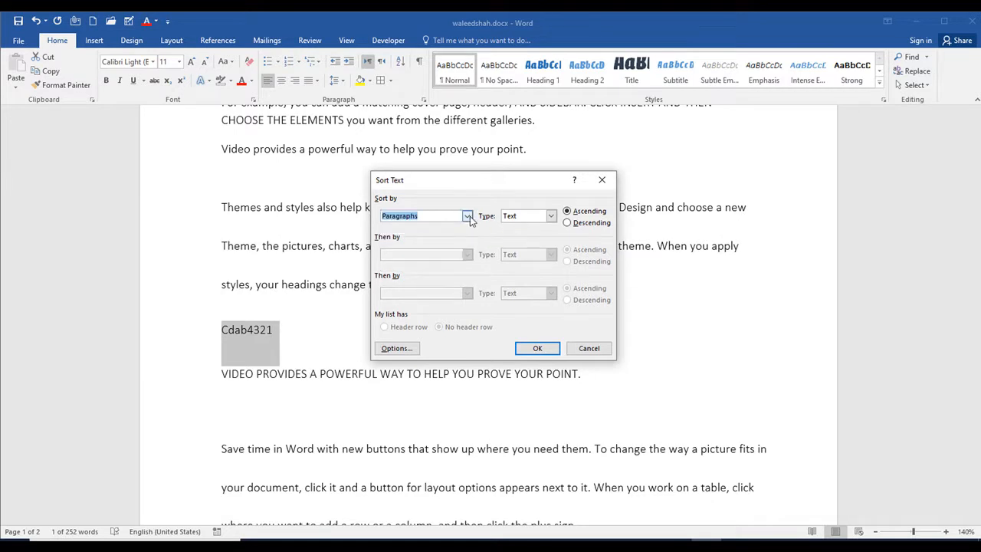
click(466, 217)
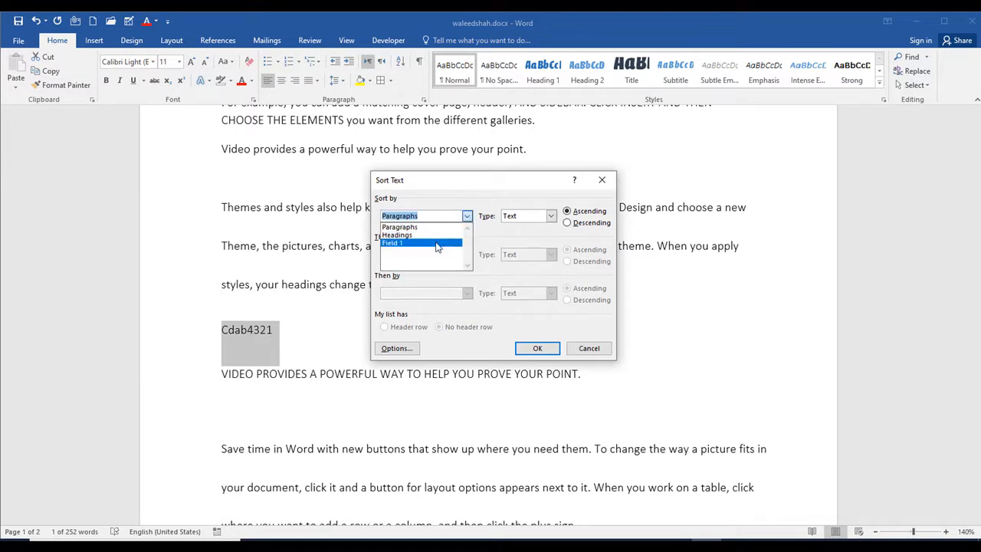
click(550, 217)
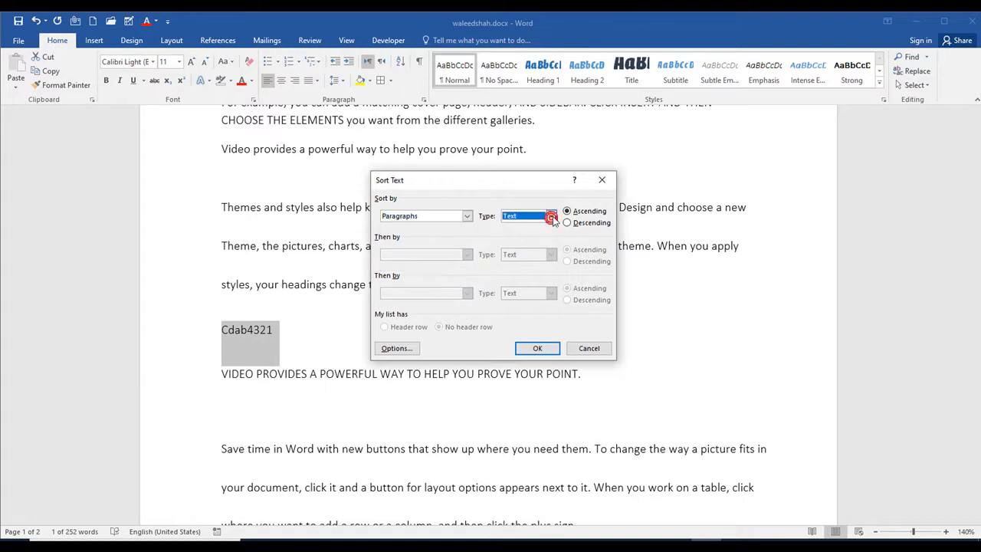
click(551, 217)
click(534, 236)
click(550, 351)
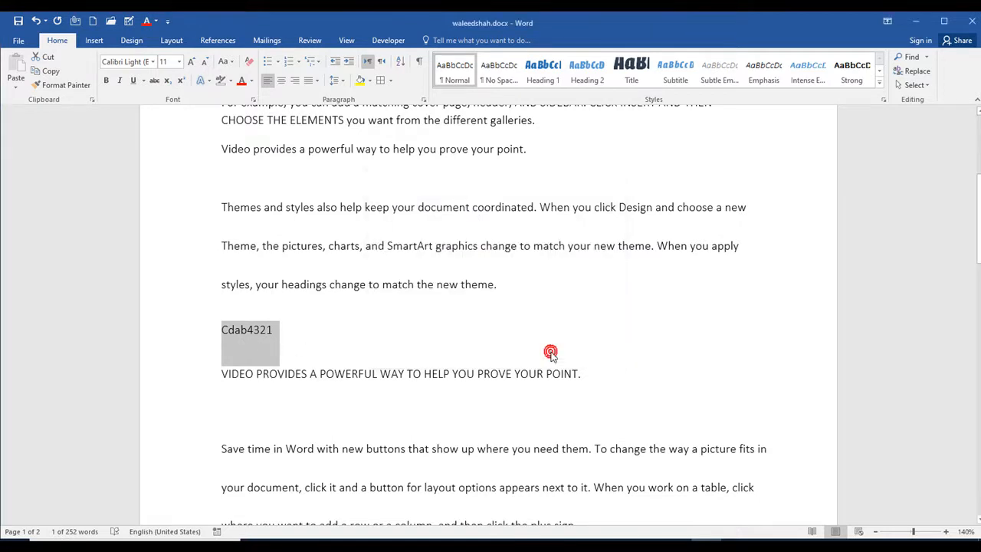
click(293, 334)
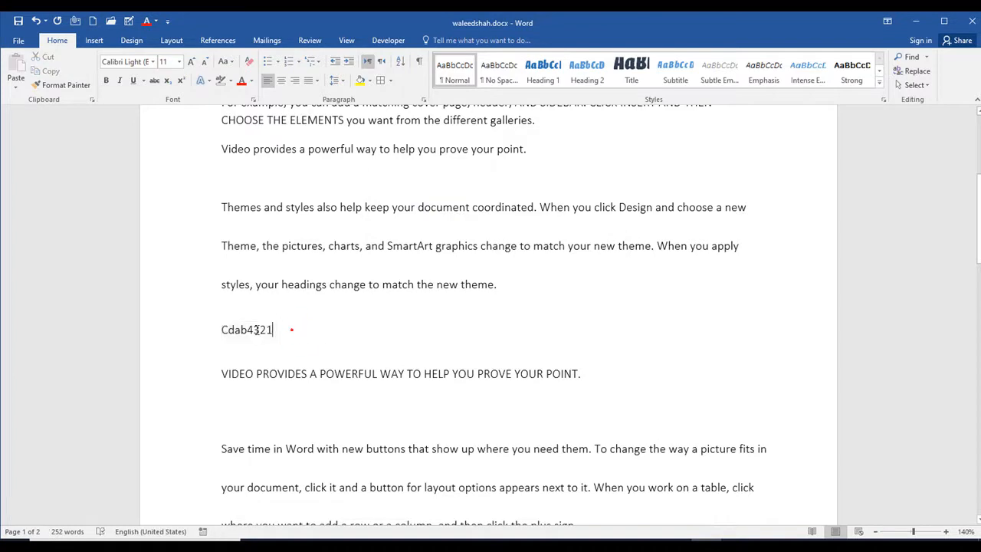
Step: Insert spaces between "Cdab" and "4321" and split the digits so 3, 2 and 1 each start a new paragraph
click(309, 332)
drag(307, 330, 247, 339)
click(247, 331)
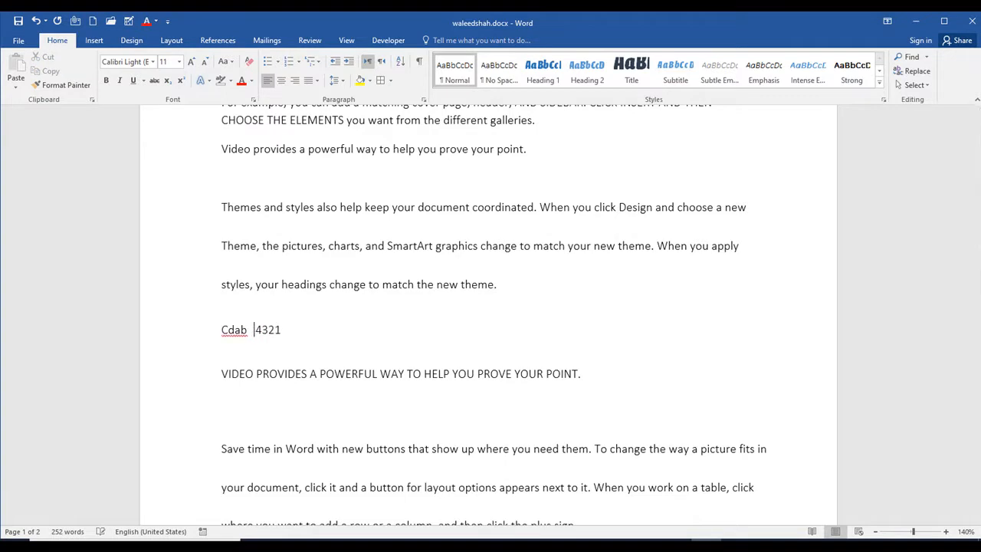
click(264, 331)
key(Return)
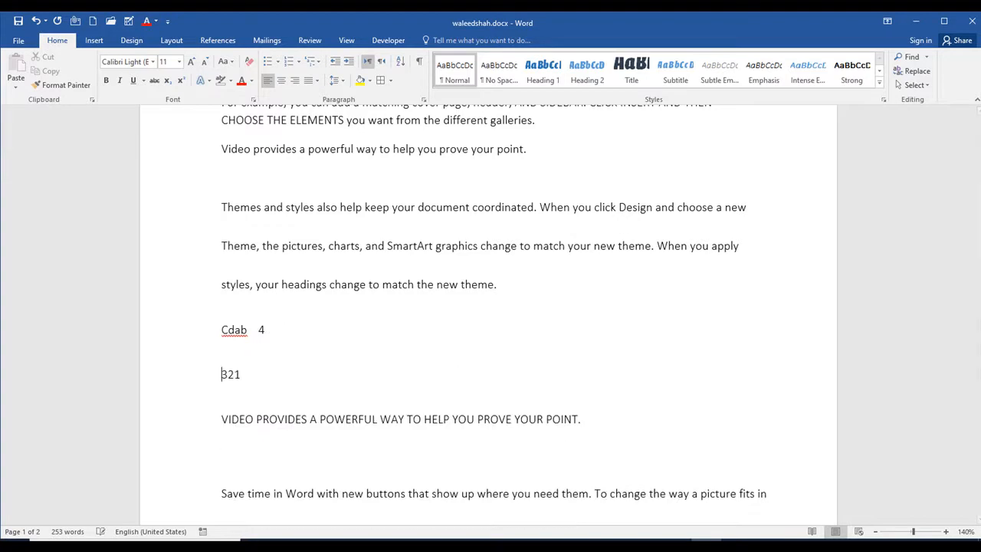
click(227, 374)
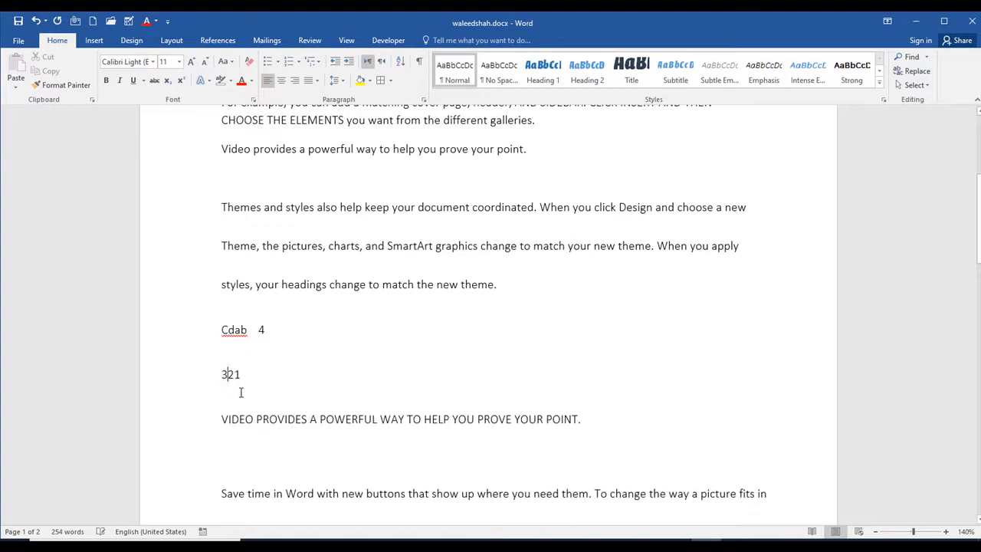
key(Return)
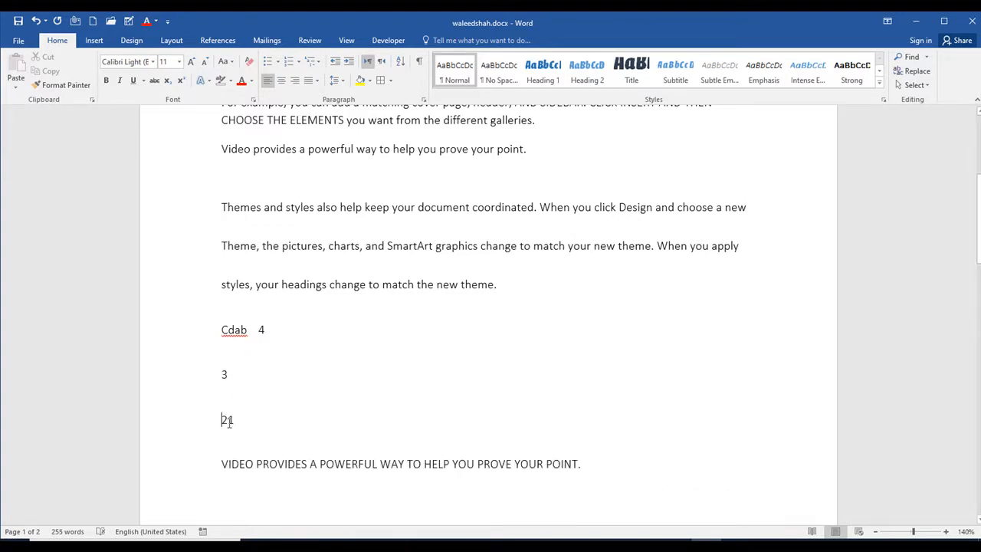
key(Return)
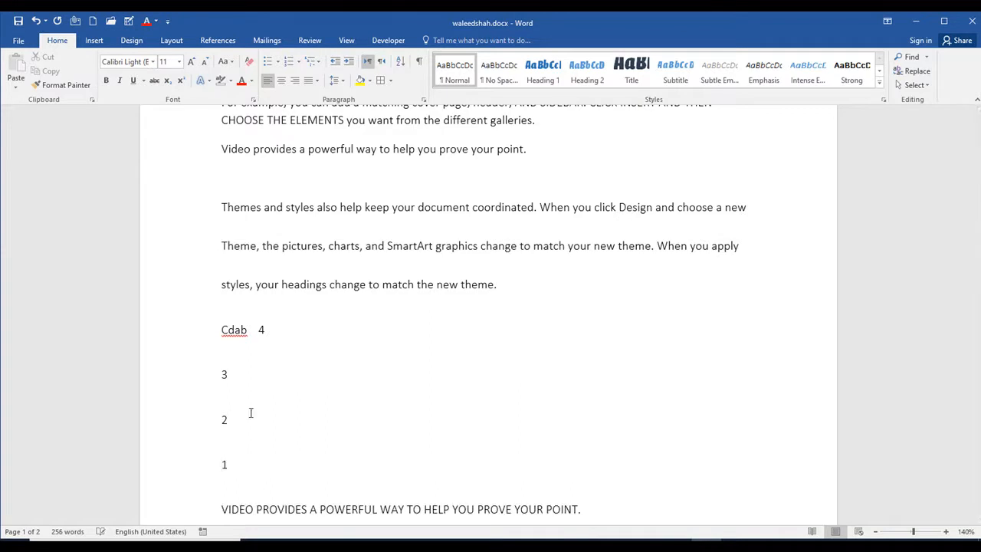
Step: Sort the paragraphs from "Cdab 4" to 1 by number in descending order and clear the selection
drag(240, 457, 258, 355)
click(230, 454)
drag(234, 464, 253, 357)
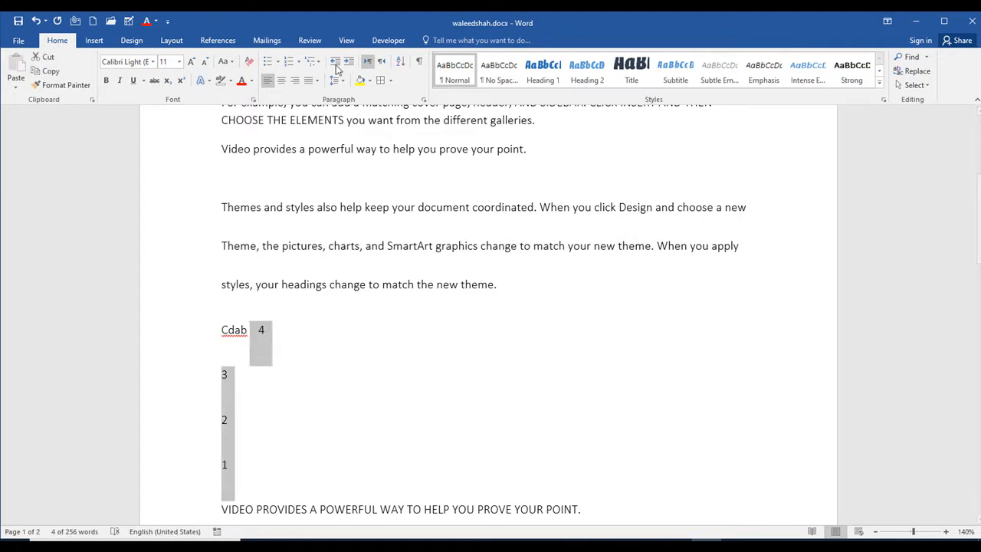
click(400, 61)
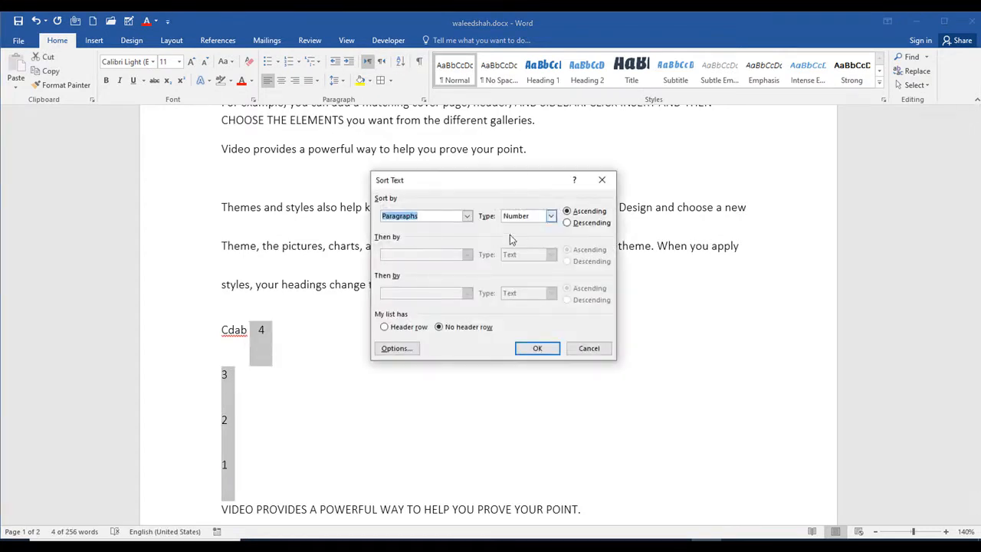
click(567, 222)
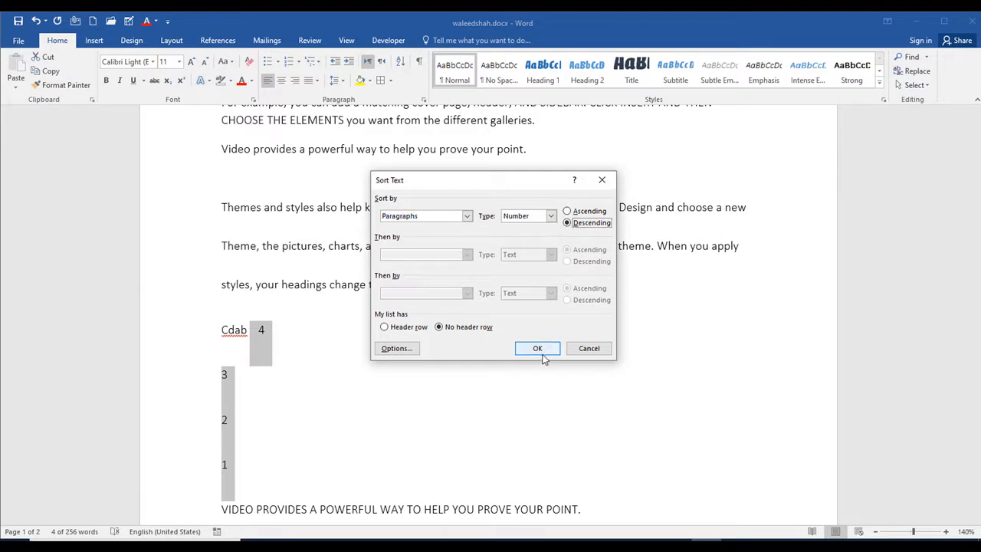
click(542, 349)
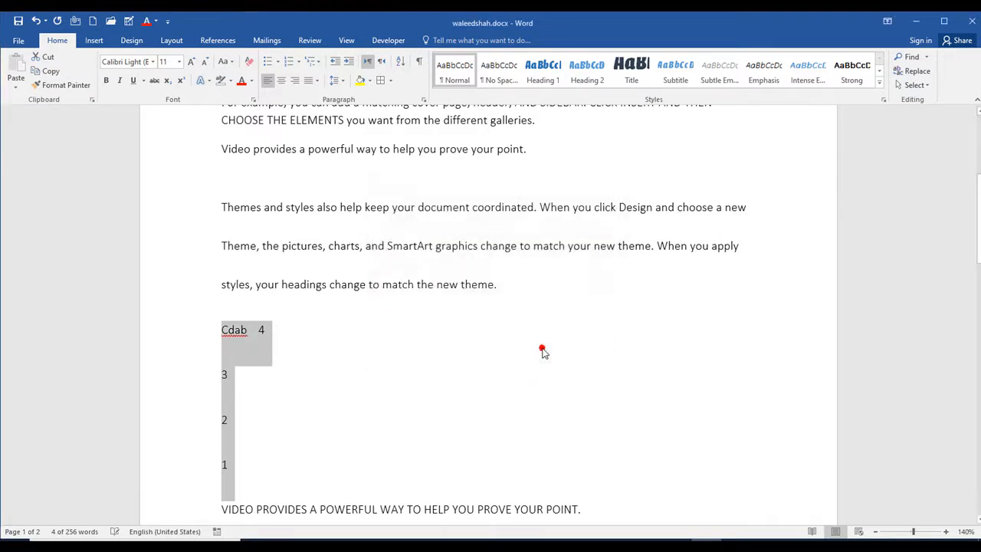
click(313, 368)
Step: Sort the paragraphs from "Cdab 4" to 1 by number in ascending order
drag(242, 467, 253, 341)
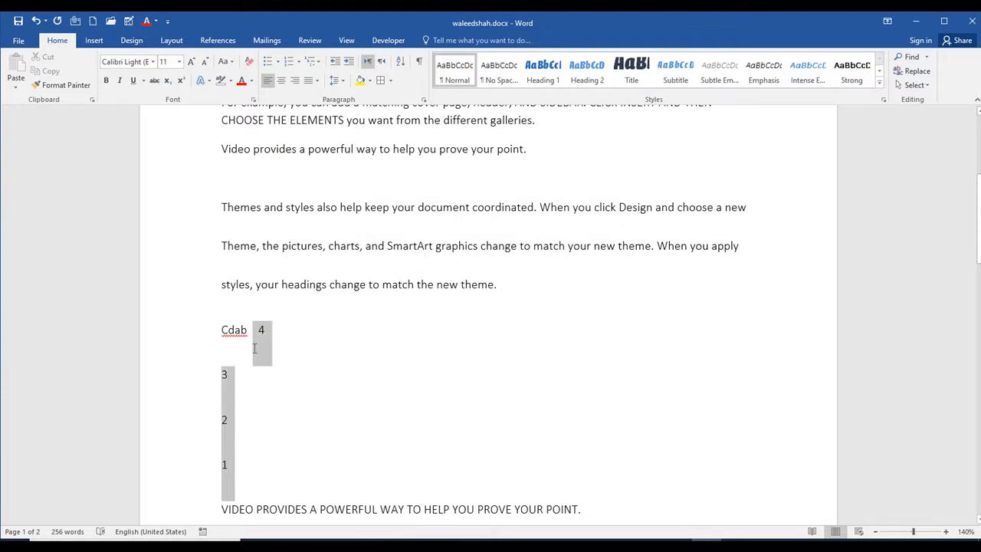
click(400, 61)
click(567, 211)
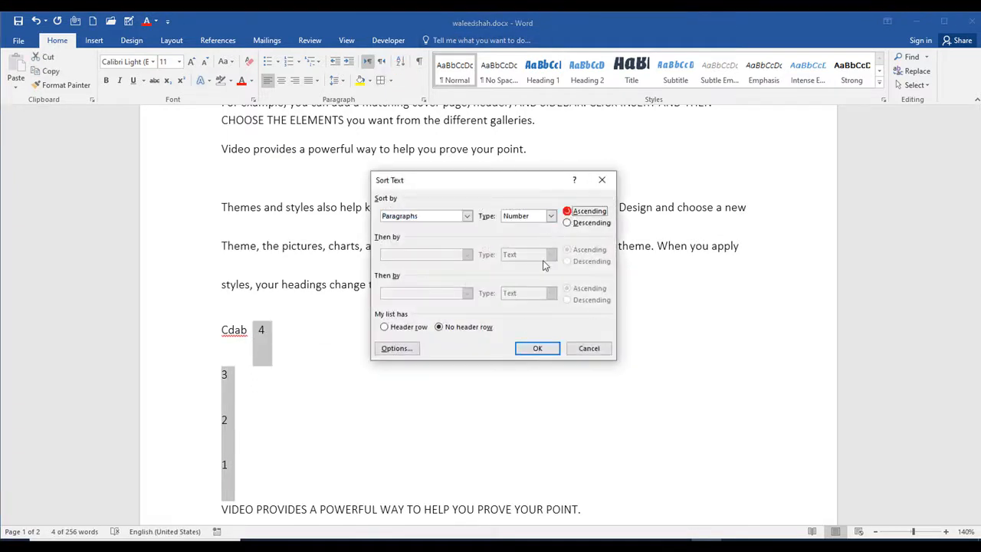
click(537, 349)
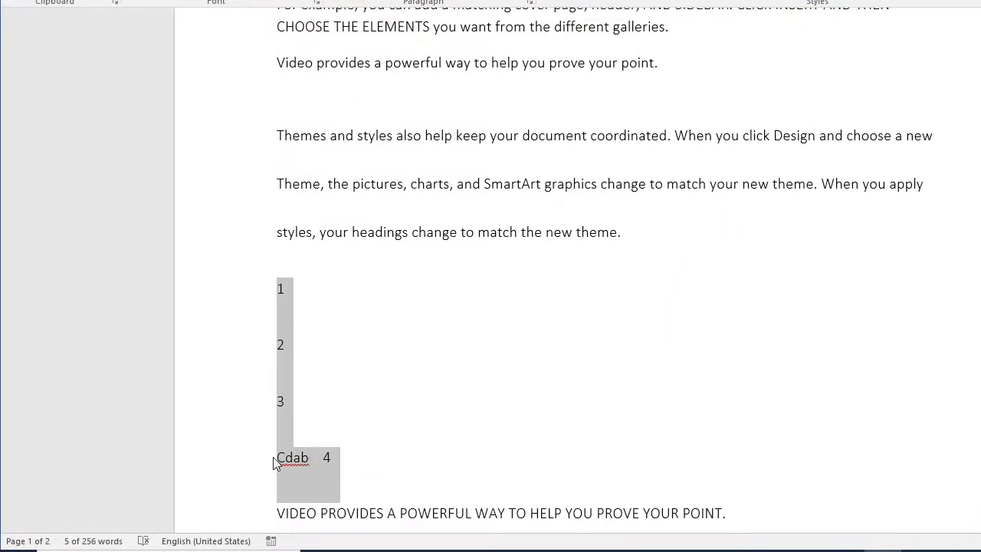
Step: Try to sort the word "Cdab" by paragraphs as text in ascending order and clear the selection
click(306, 452)
double_click(302, 456)
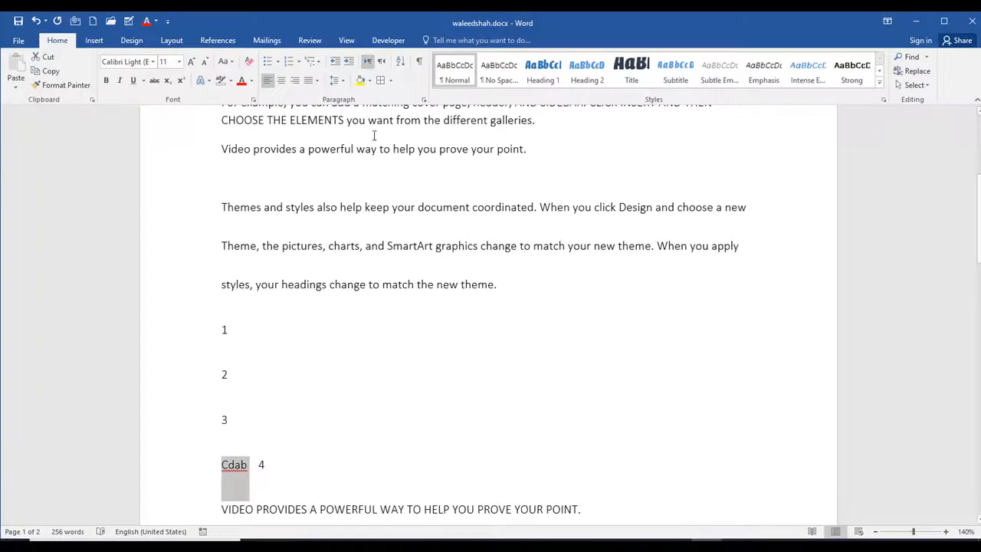
click(399, 61)
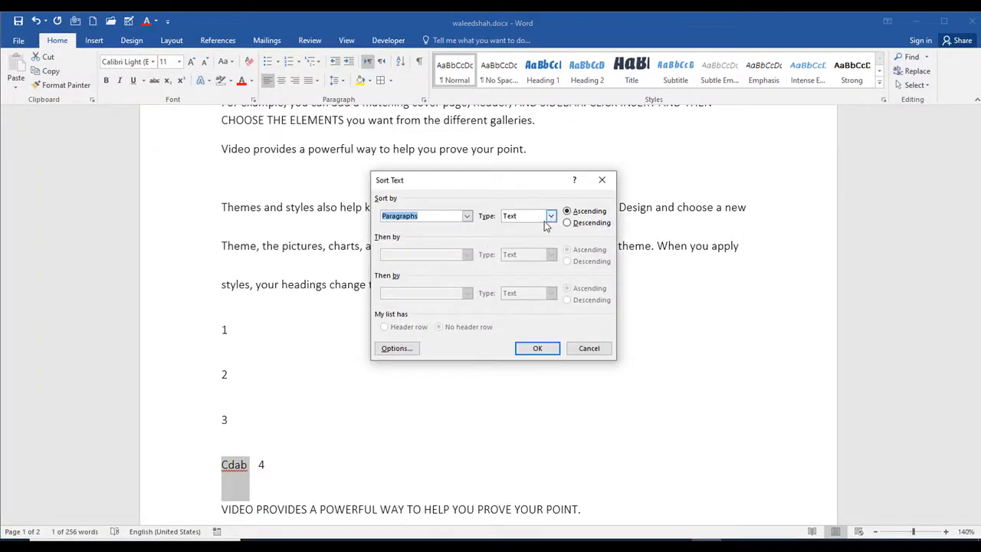
click(538, 349)
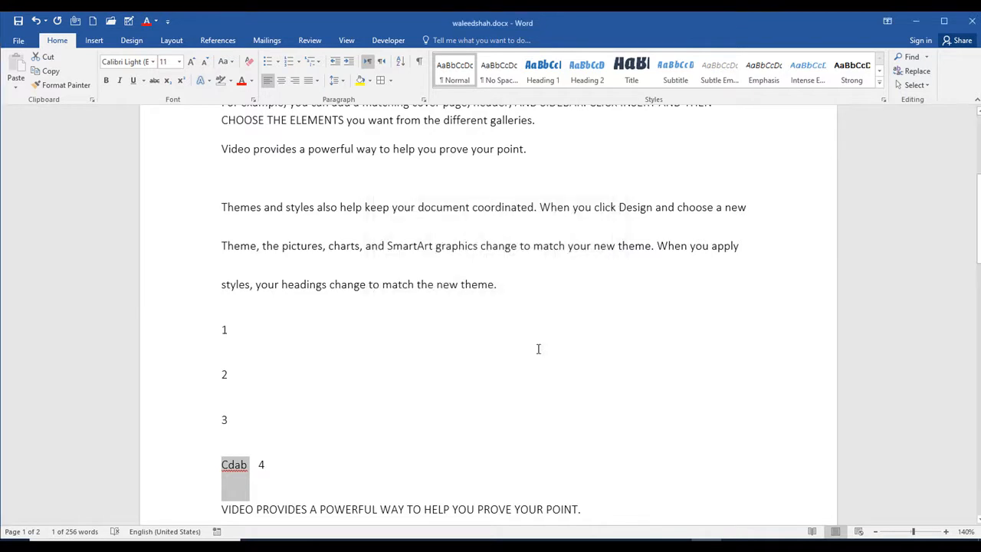
click(289, 438)
Step: Split the word "Cdab" so that each of its letters starts a new paragraph
click(232, 465)
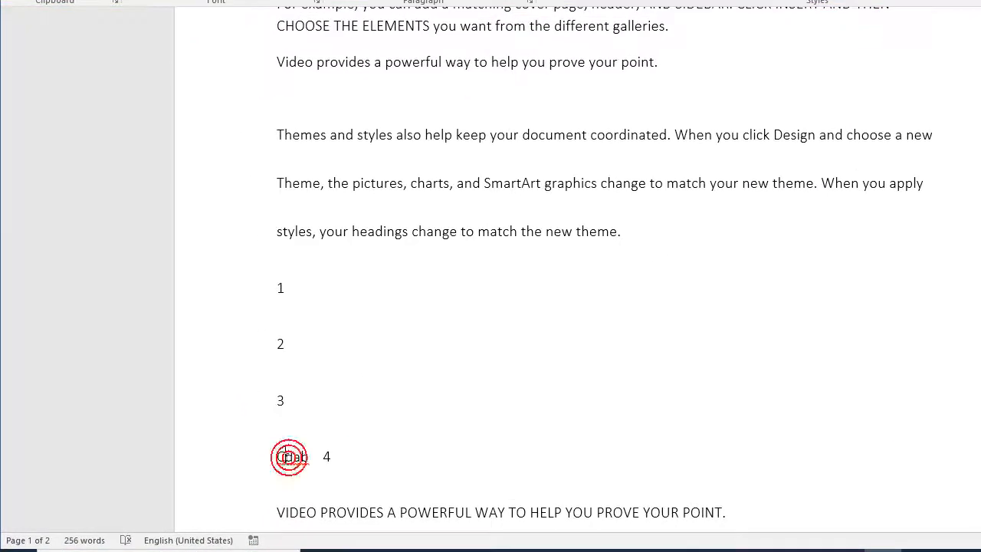
key(Return)
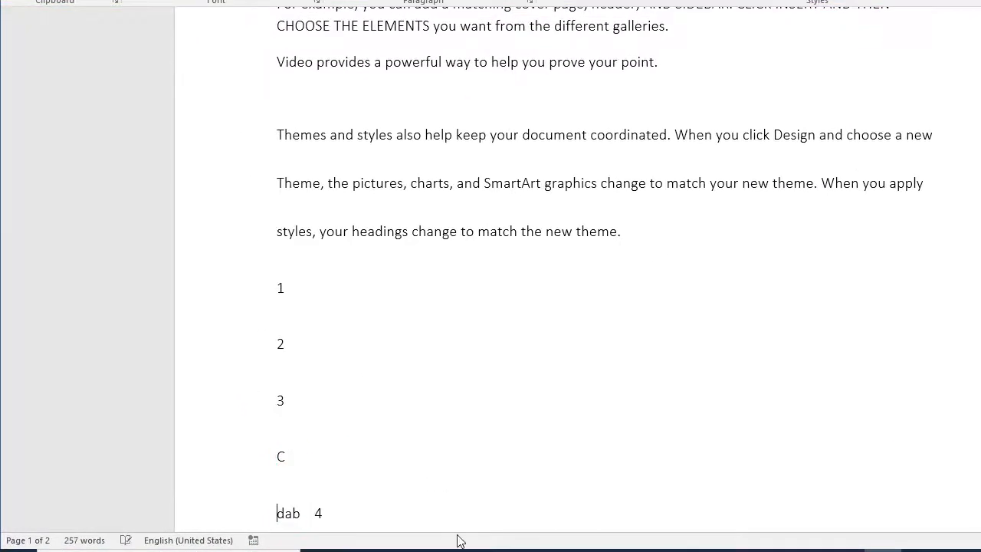
click(284, 512)
key(Return)
click(283, 494)
key(Return)
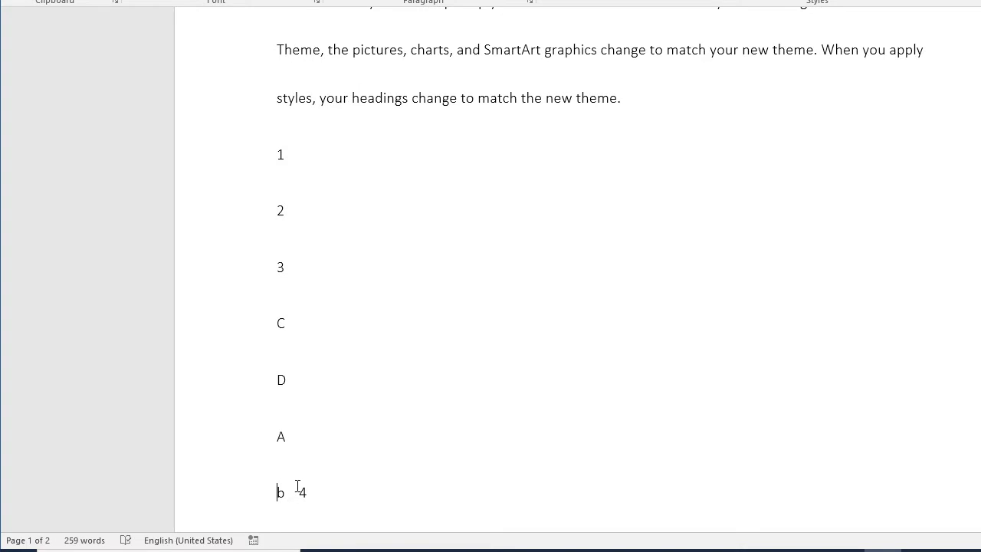
Step: Sort the letter paragraphs C, D, A and b as text in ascending order and clear the selection
drag(297, 496, 273, 344)
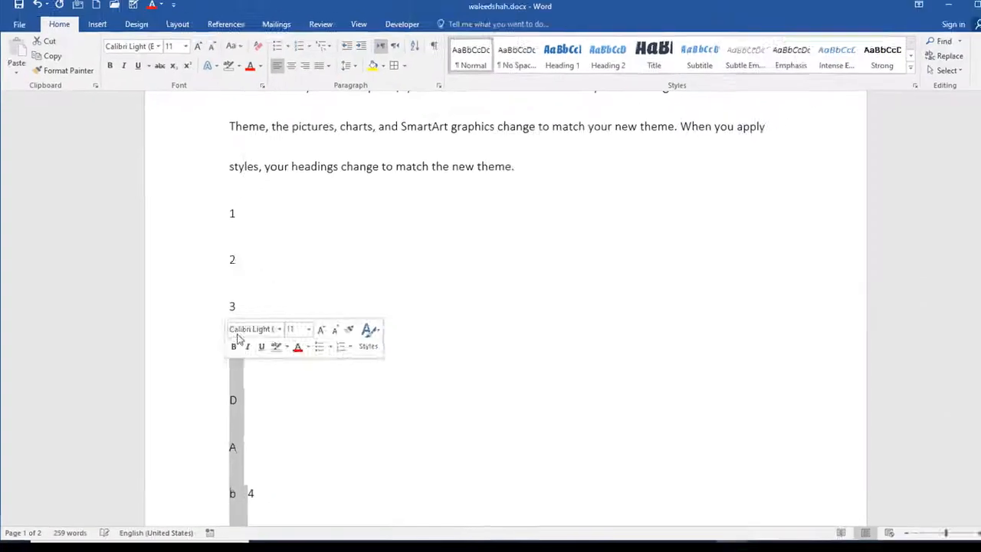
click(413, 45)
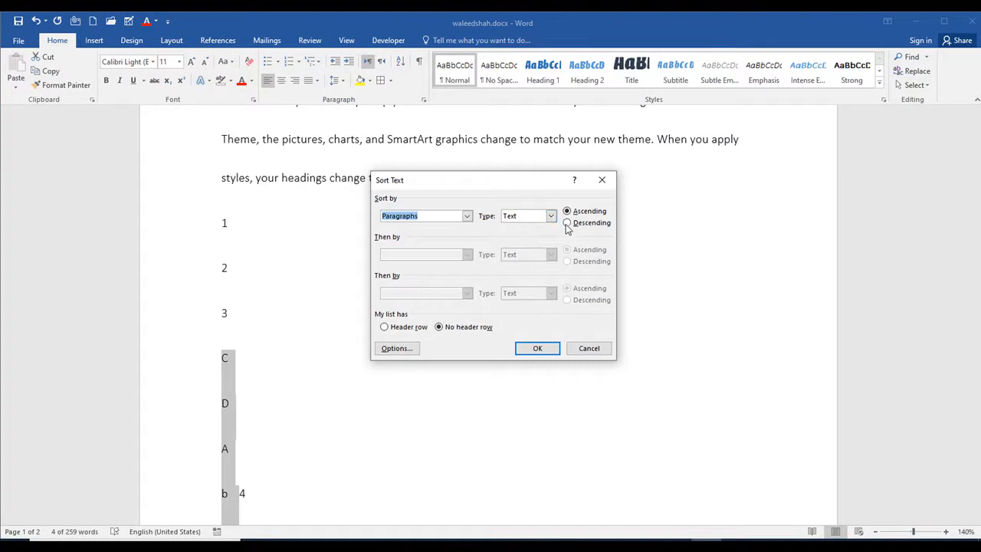
click(537, 347)
click(229, 366)
click(232, 450)
drag(219, 363, 313, 427)
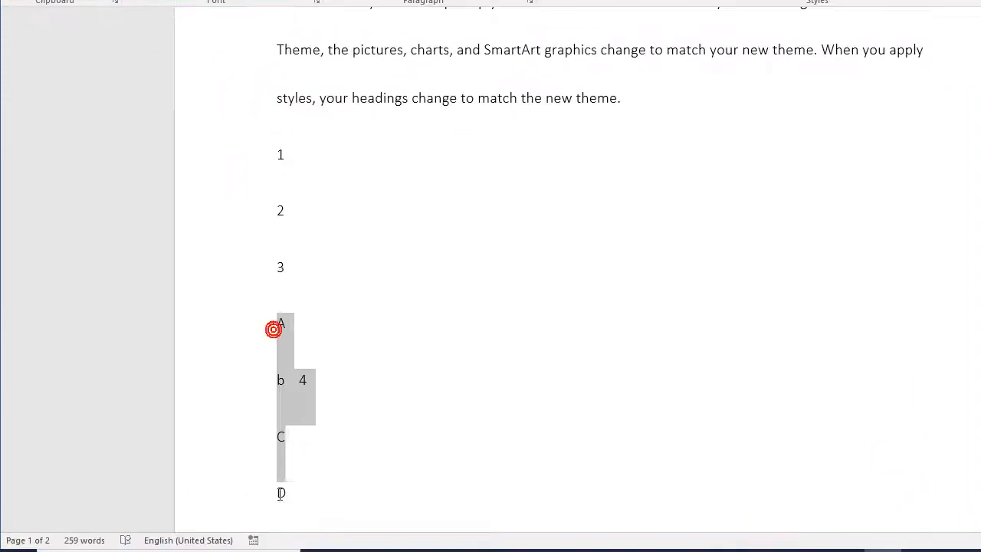
click(402, 387)
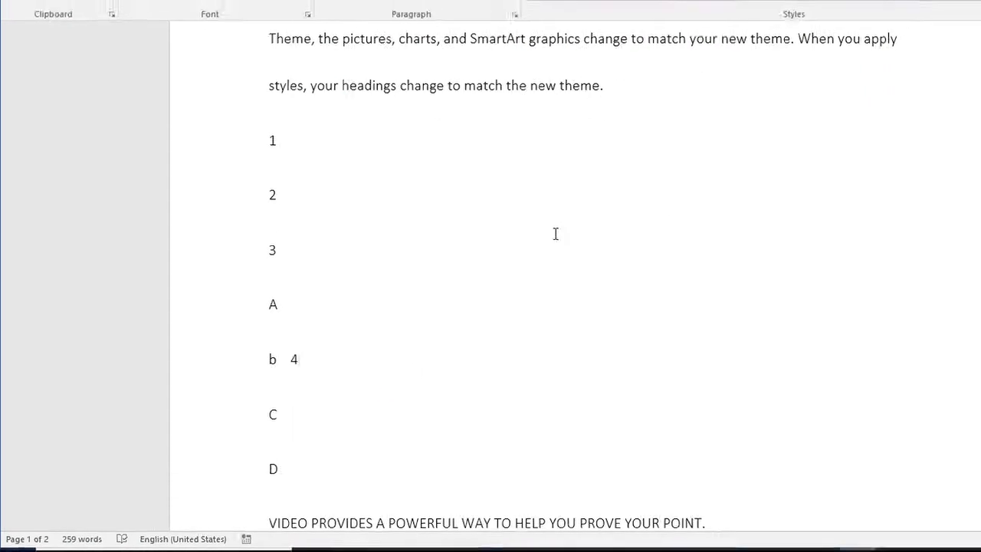
scroll(348, 260, up, 5)
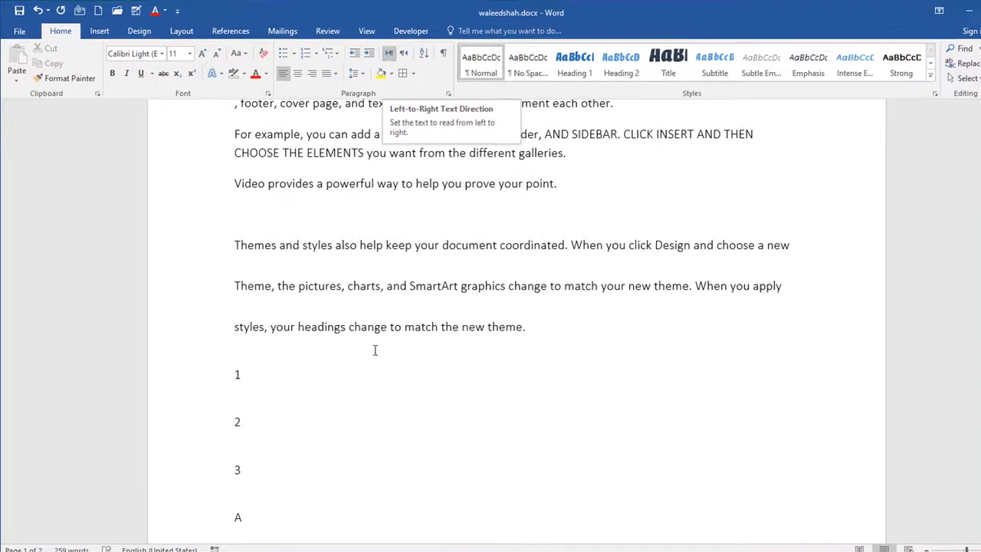
drag(497, 328, 320, 255)
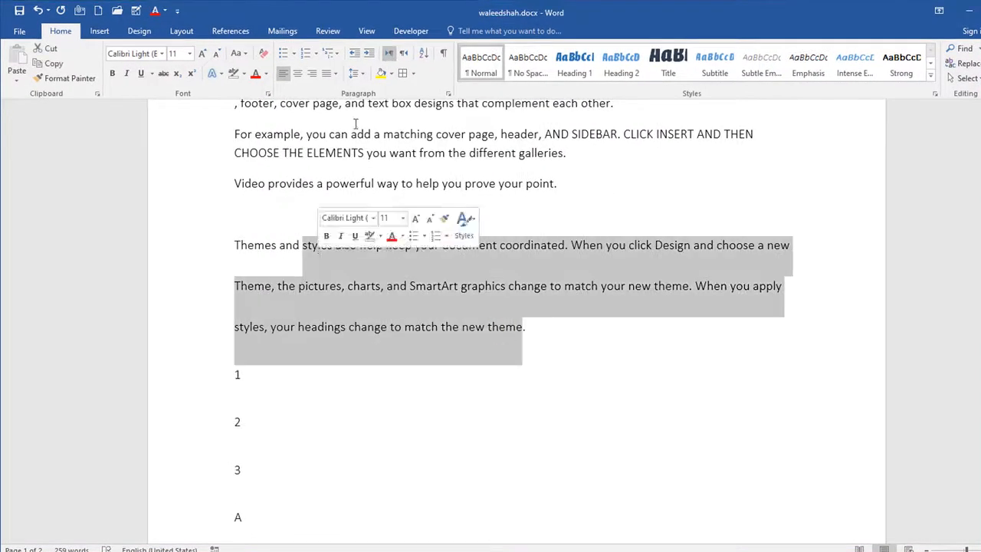
click(520, 213)
drag(560, 194, 262, 233)
drag(256, 186, 234, 103)
click(603, 185)
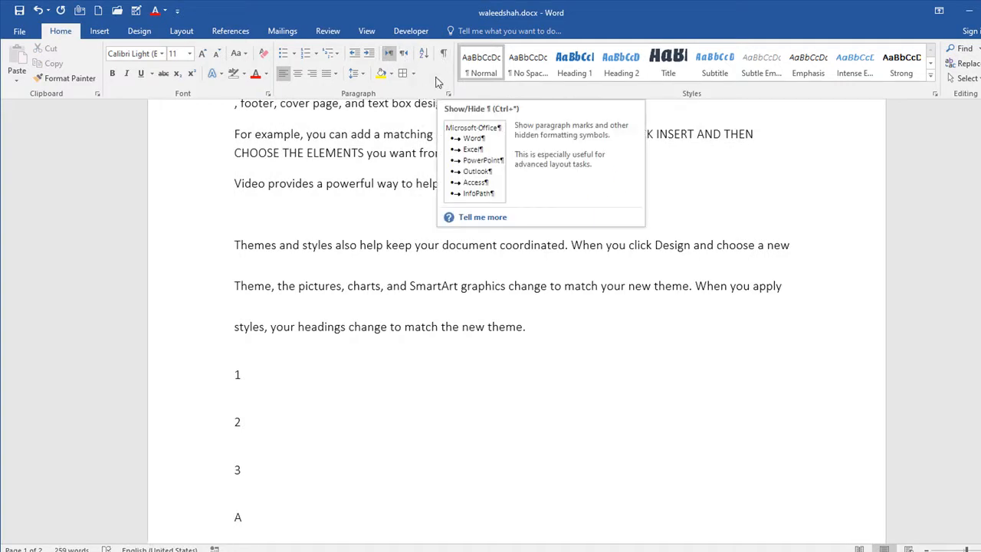
Step: Select the "Video provides a powerful way" line and toggle paragraph marks and hidden formatting symbols on and off repeatedly, leaving them hidden
drag(393, 184, 225, 189)
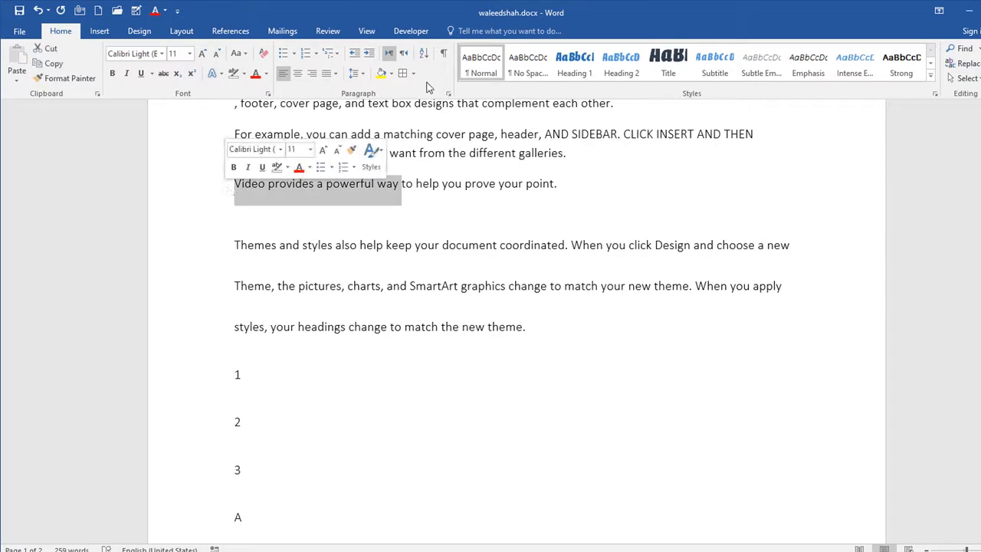
click(443, 55)
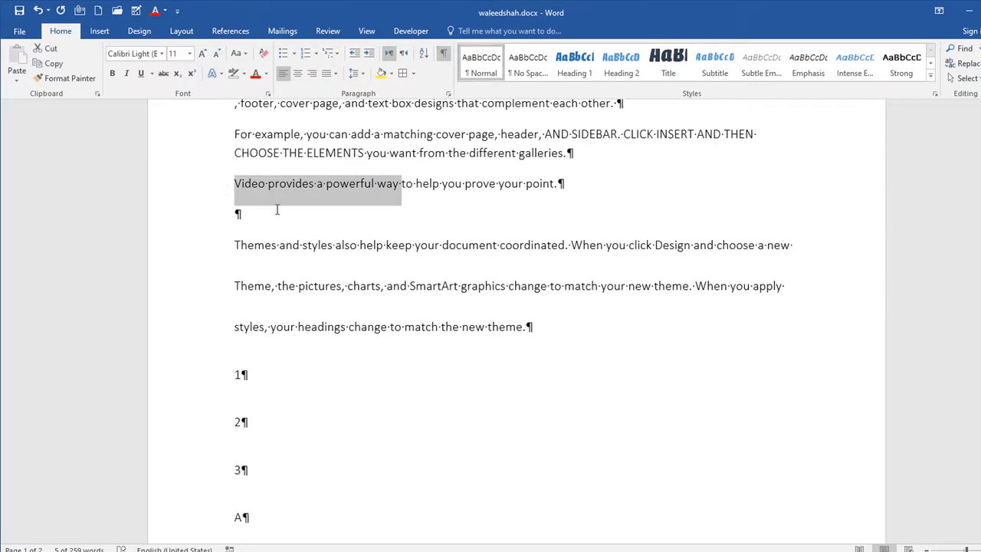
drag(562, 184, 219, 189)
click(443, 55)
click(443, 56)
click(443, 55)
click(442, 56)
click(443, 56)
click(443, 55)
click(442, 55)
click(443, 55)
click(443, 55)
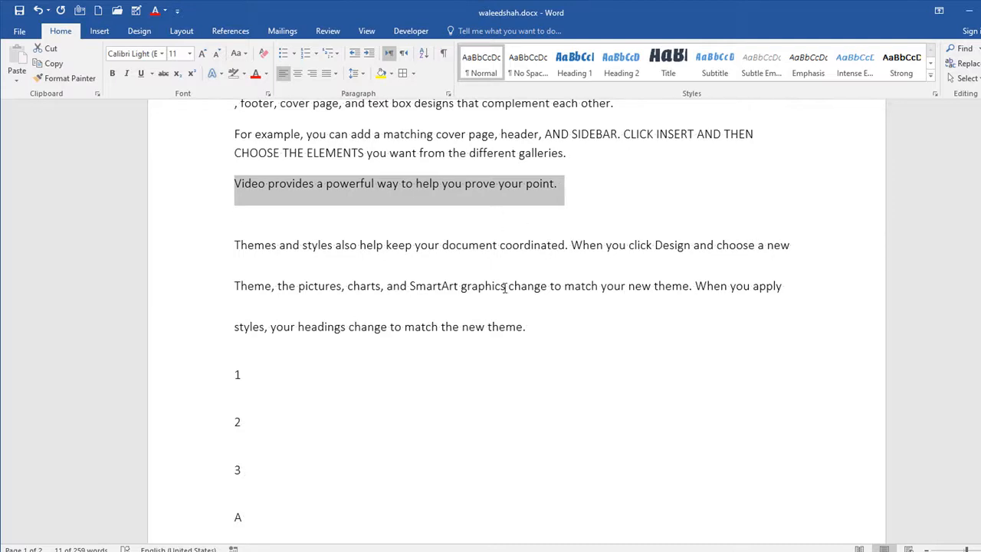
scroll(481, 291, down, 5)
scroll(480, 201, up, 6)
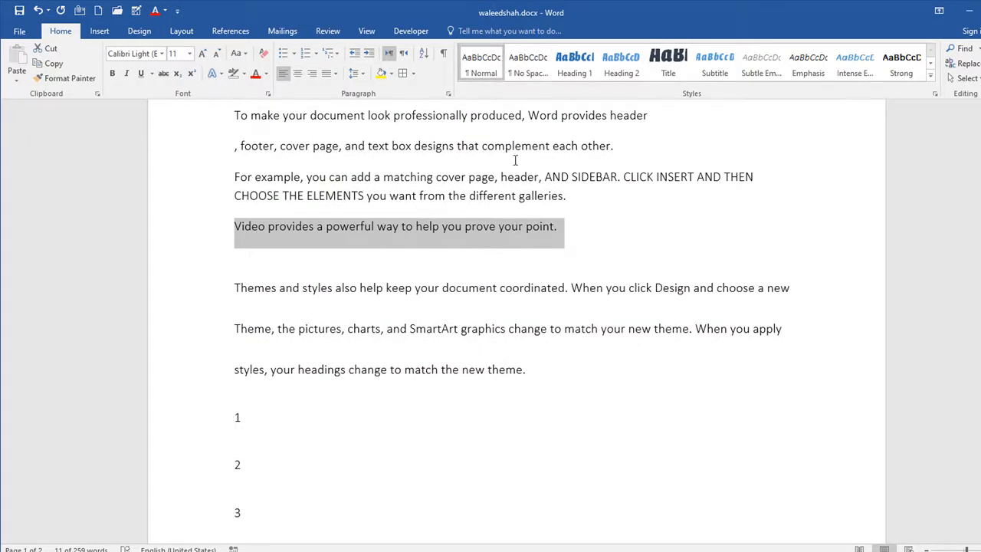
scroll(536, 208, up, 5)
scroll(605, 222, down, 6)
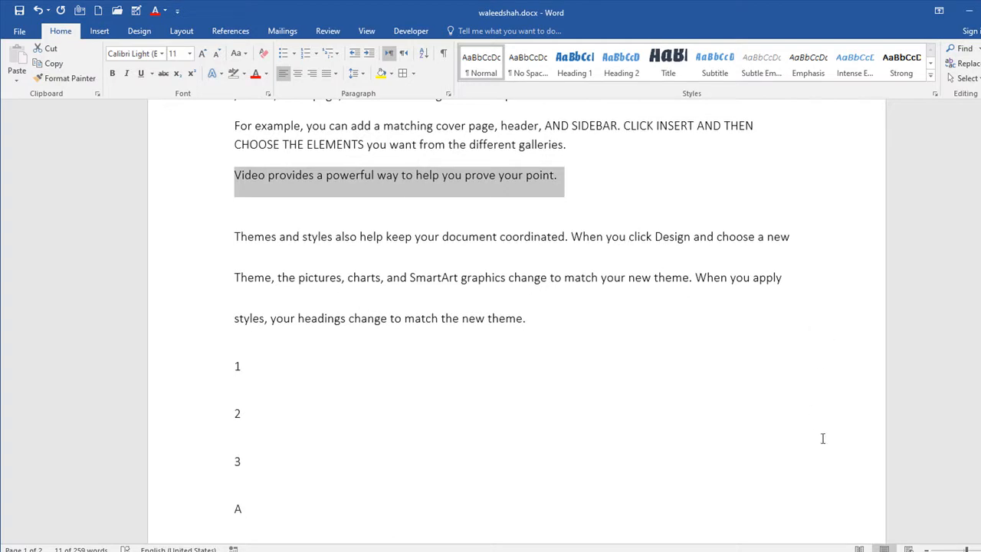